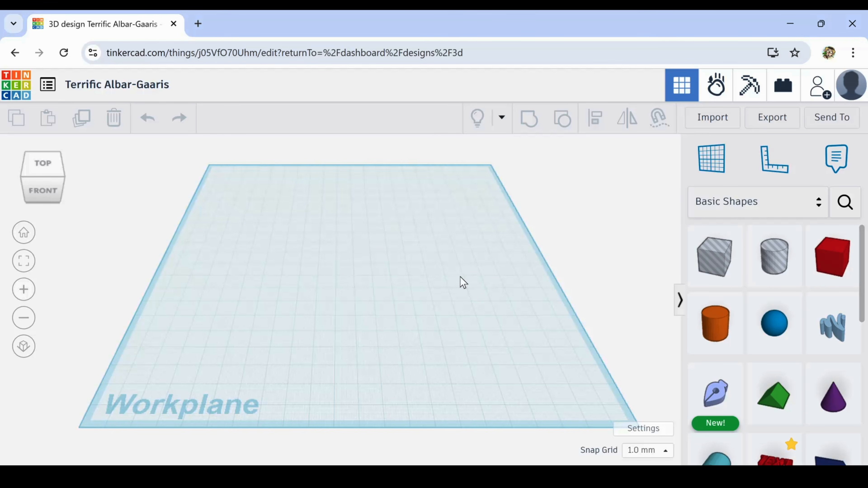
# Place a sphere from the basic shapes near the centre of the workplane
pyautogui.click(778, 326)
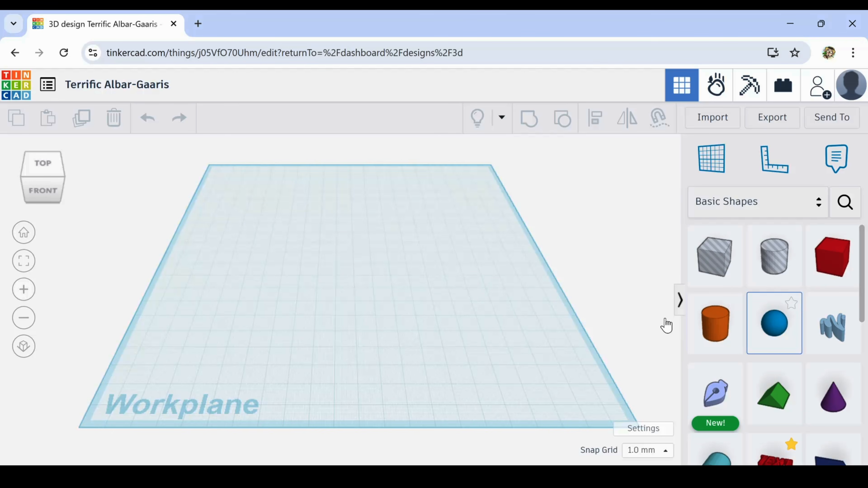
pyautogui.click(352, 279)
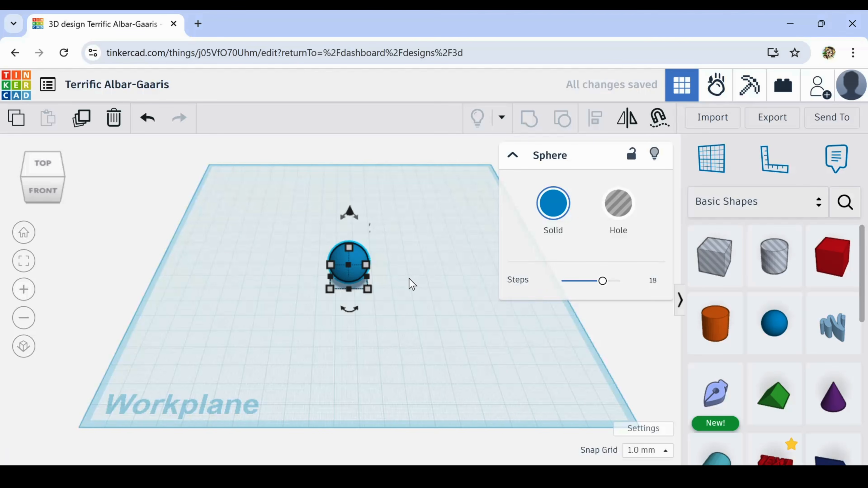
pyautogui.moveTo(402, 278); pyautogui.dragTo(397, 314, button='middle')
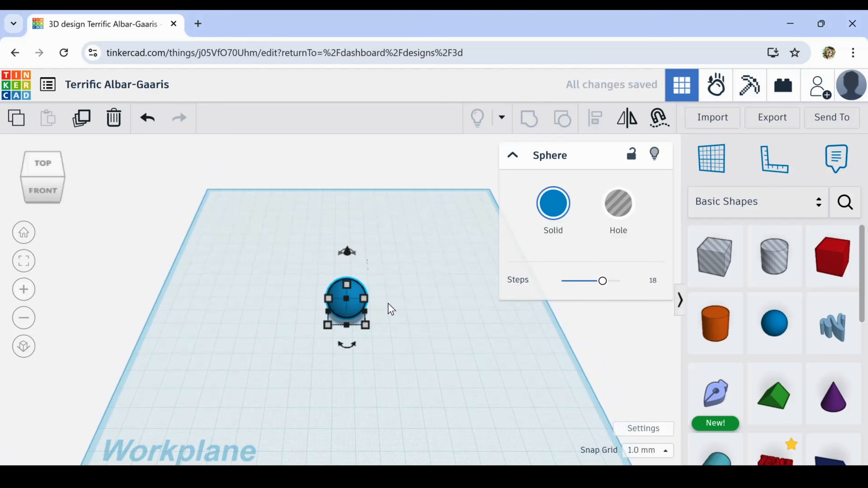
pyautogui.scroll(2, 388, 304)
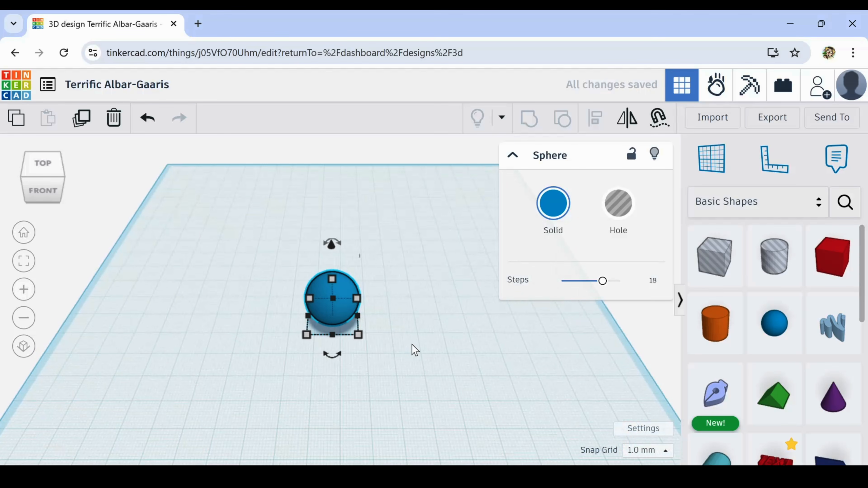
pyautogui.moveTo(412, 344); pyautogui.dragTo(389, 331, button='right')
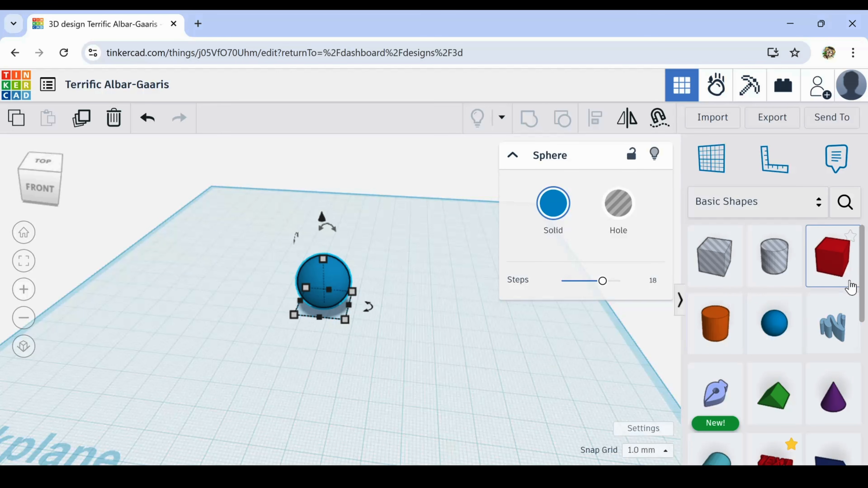
# Stretch the sphere to a height of 25 mm and set its steps to 24
pyautogui.moveTo(867, 279); pyautogui.dragTo(867, 334)
pyautogui.scroll(3, 776, 275)
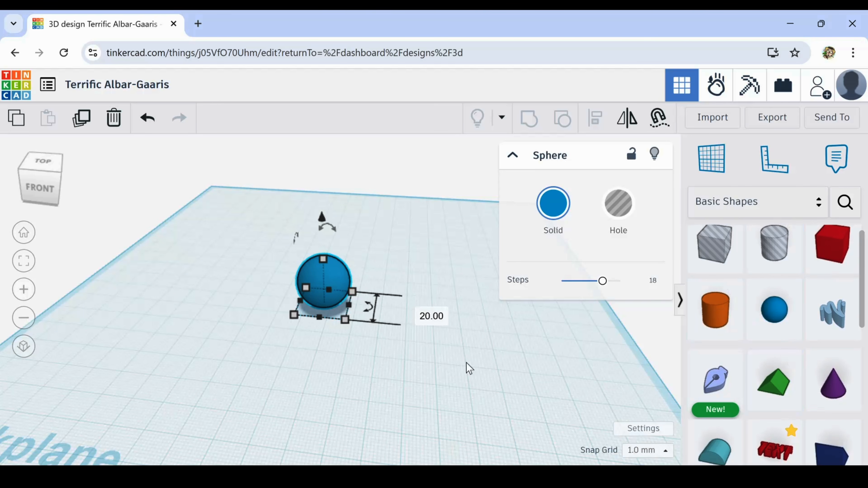
pyautogui.scroll(2, 353, 243)
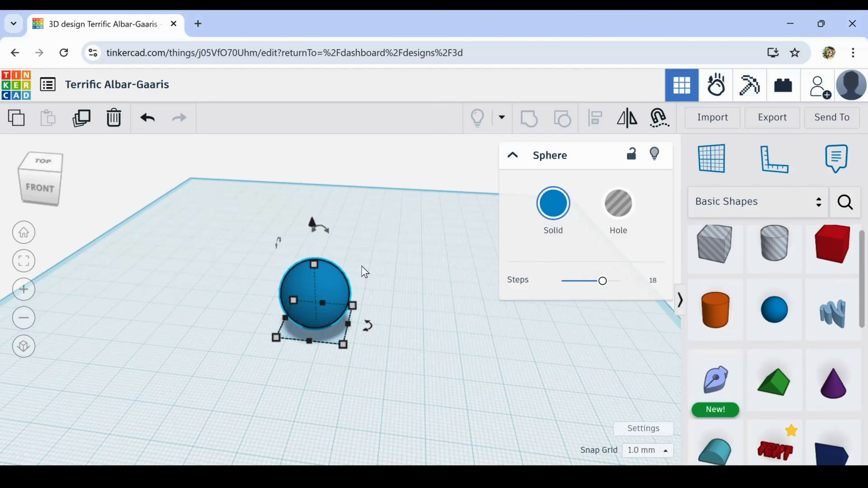
pyautogui.scroll(1, 440, 385)
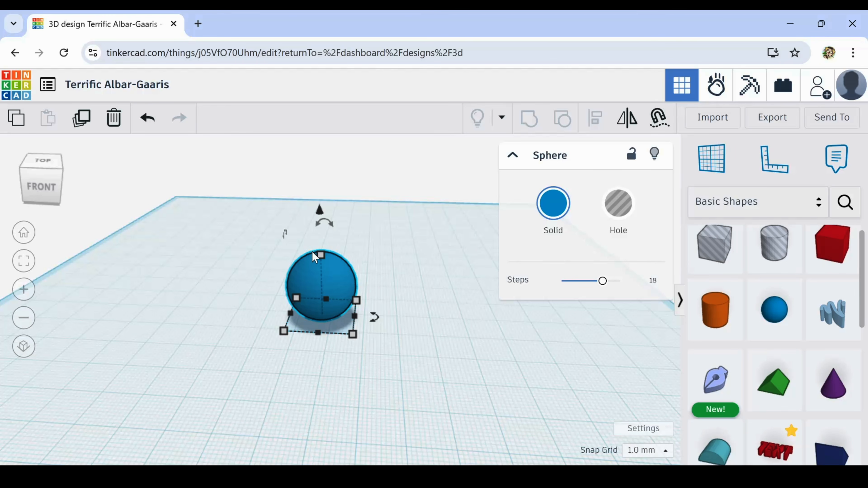
pyautogui.moveTo(320, 254); pyautogui.dragTo(320, 239)
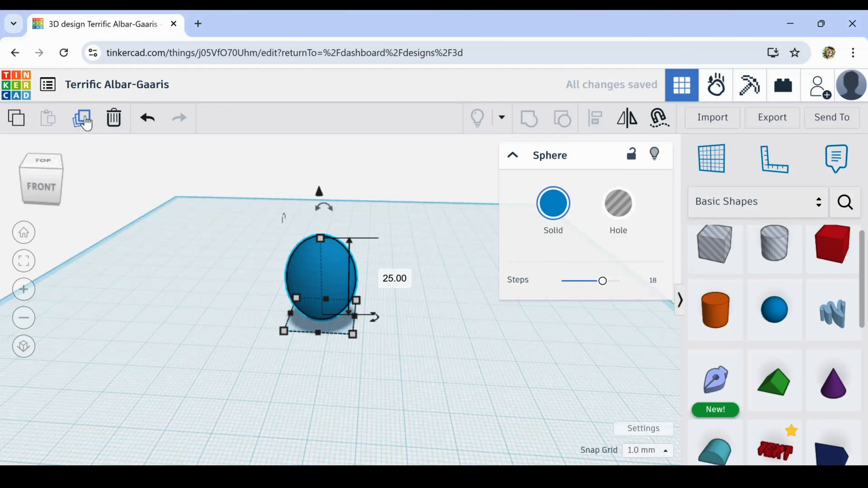
pyautogui.moveTo(602, 281); pyautogui.dragTo(663, 281)
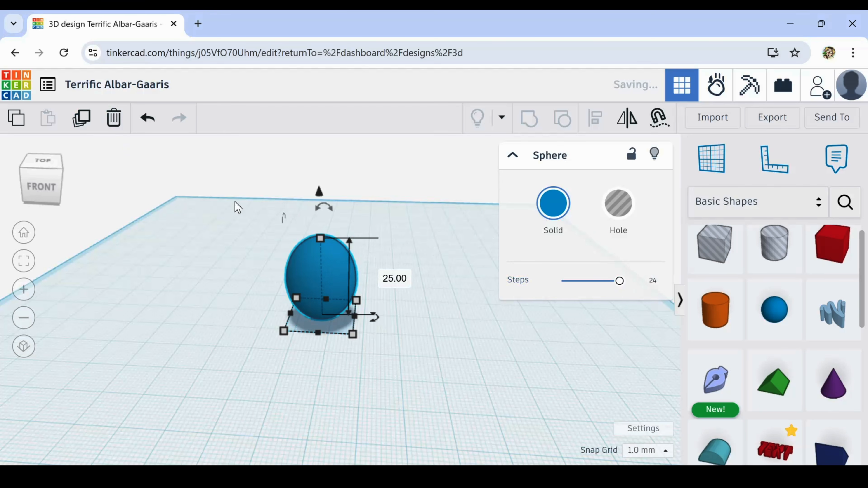
# Duplicate the sphere, raise and tilt the copy slightly, and repeat the duplication to build a curved arch of overlapping spheres
pyautogui.click(86, 117)
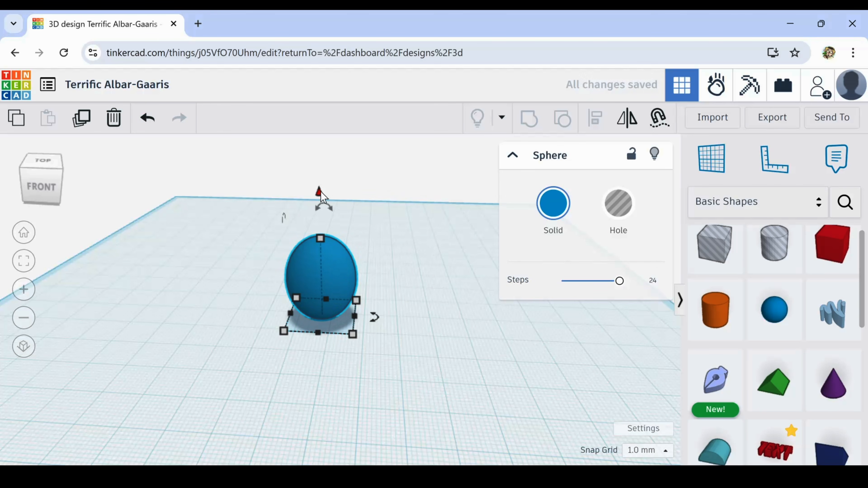
pyautogui.moveTo(320, 193); pyautogui.dragTo(351, 149)
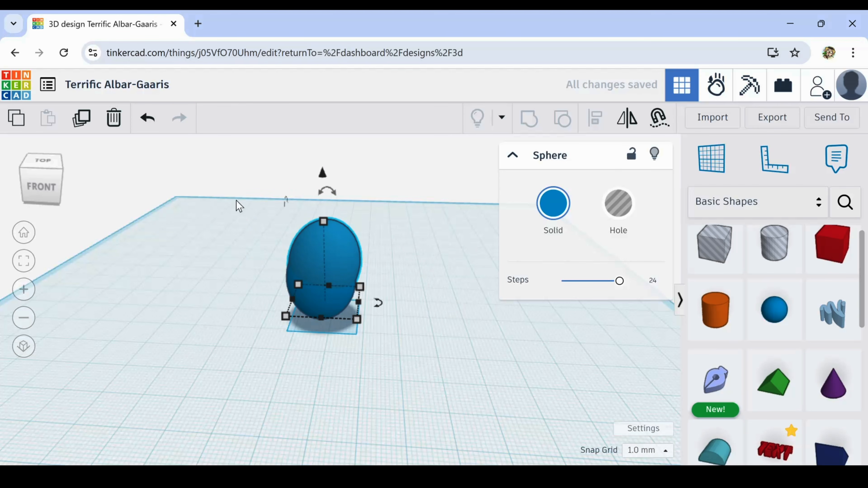
pyautogui.click(81, 120)
pyautogui.click(81, 121)
pyautogui.click(81, 120)
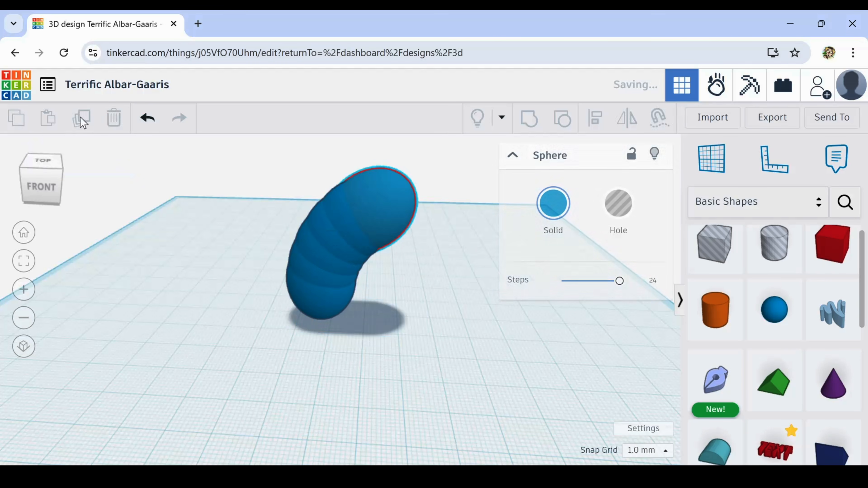
pyautogui.click(81, 120)
pyautogui.click(82, 121)
pyautogui.click(82, 121)
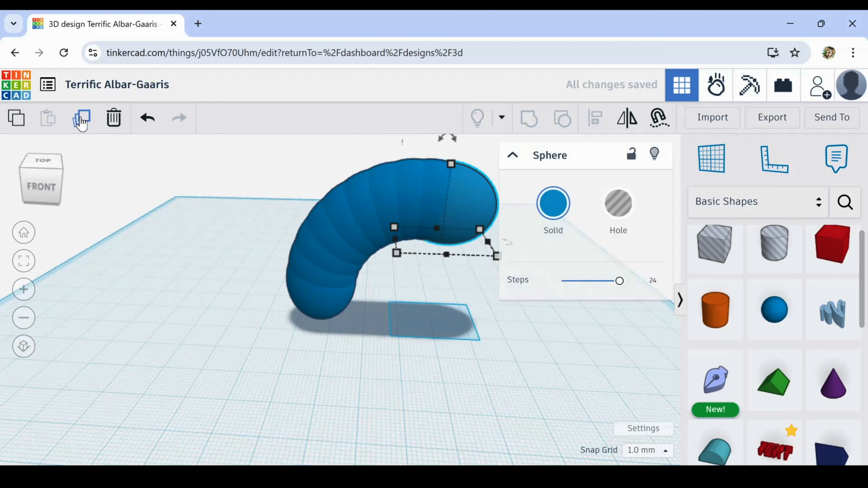
pyautogui.click(81, 120)
pyautogui.click(82, 121)
pyautogui.click(81, 120)
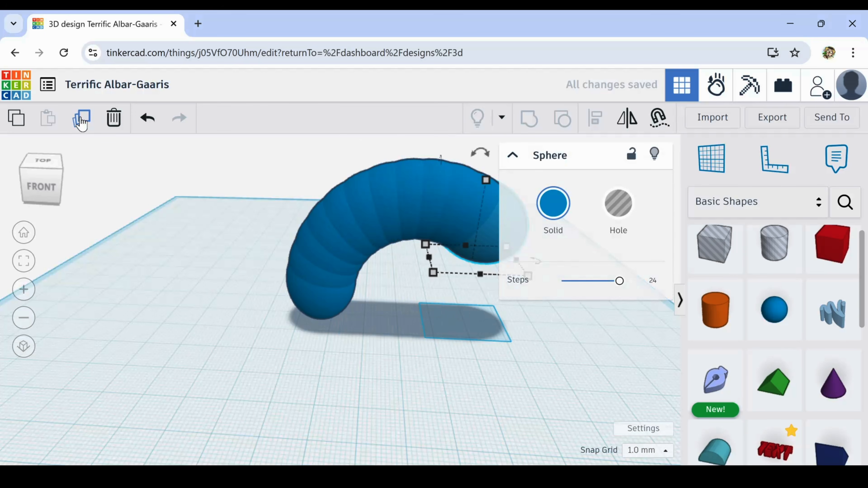
# Tilt and nudge the sphere at the arch's free end and scale it down to a height of about 20.99 mm
pyautogui.moveTo(463, 370); pyautogui.dragTo(378, 391, button='middle')
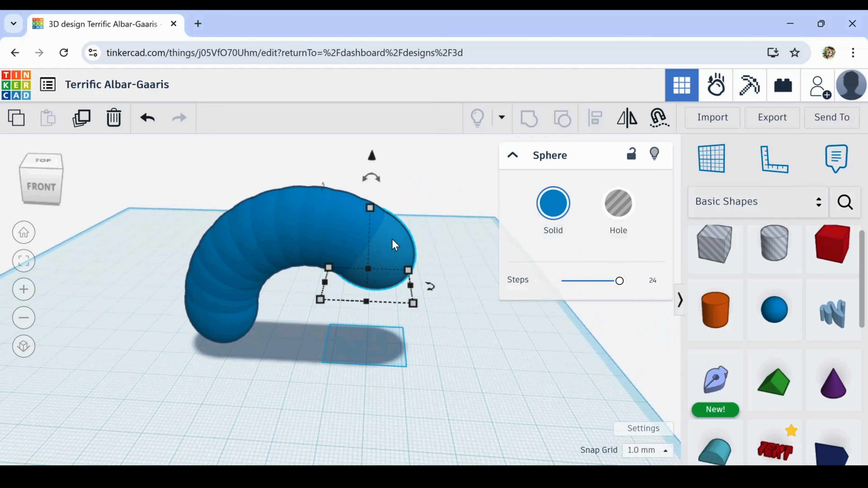
pyautogui.click(392, 247)
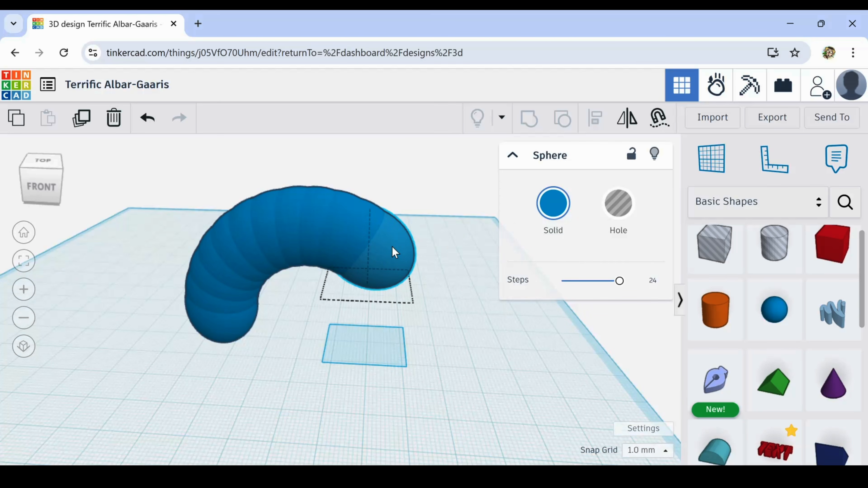
pyautogui.moveTo(395, 252); pyautogui.dragTo(397, 249)
pyautogui.moveTo(381, 178); pyautogui.dragTo(402, 140)
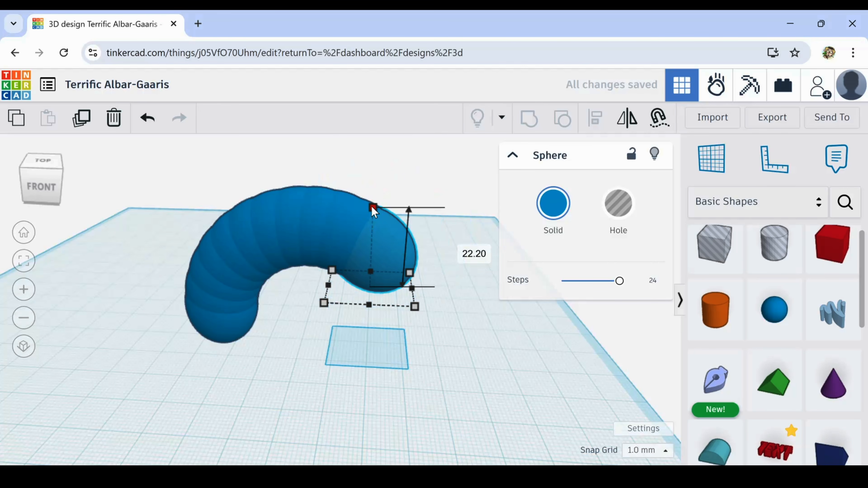
pyautogui.moveTo(372, 209); pyautogui.dragTo(374, 211)
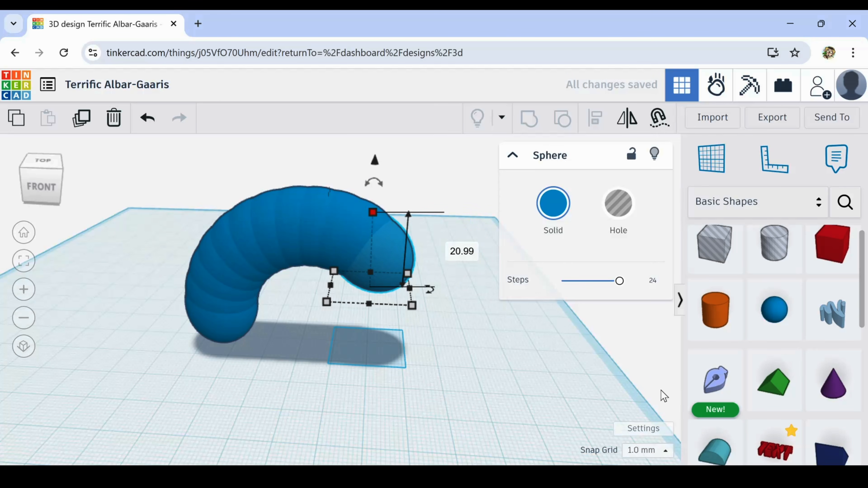
# Set the snap grid to 0.1 mm and scale the end sphere to a height of about 20.79 mm
pyautogui.click(665, 451)
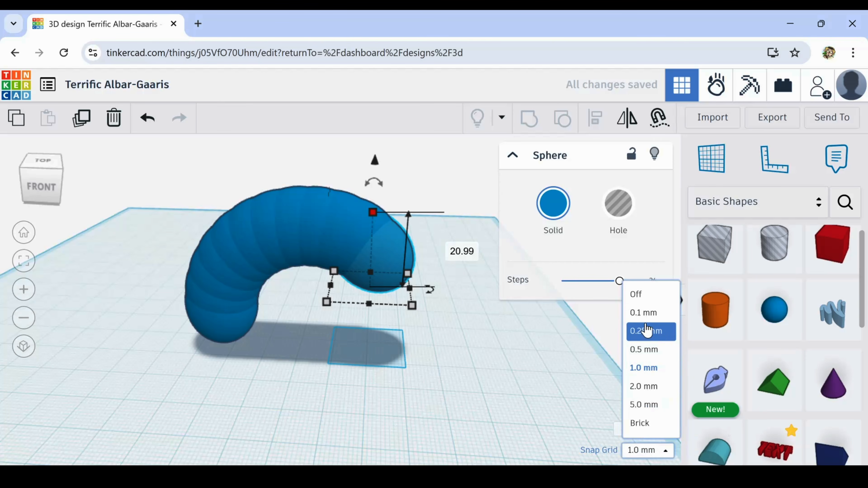
pyautogui.click(643, 313)
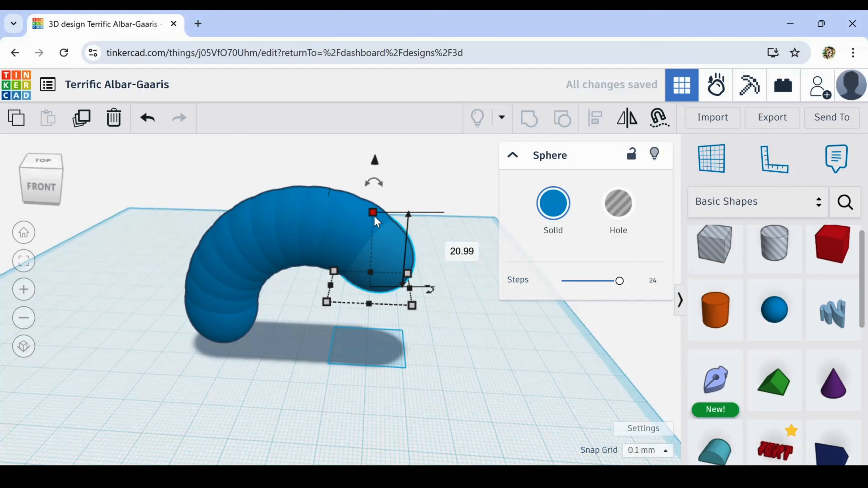
pyautogui.moveTo(374, 212)
pyautogui.mouseDown()
pyautogui.moveTo(372, 202)
pyautogui.moveTo(373, 212)
pyautogui.mouseUp()
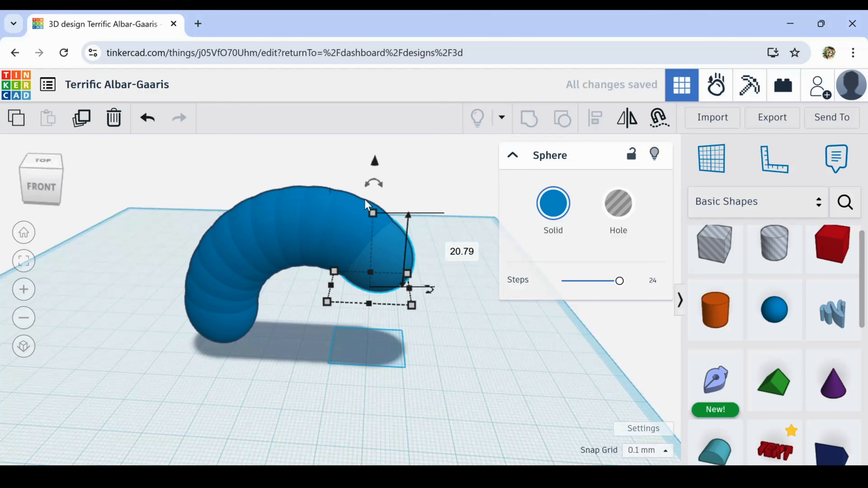
# Repeatedly duplicate the scaled end sphere to continue the arch downward and inward as a tapering curl
pyautogui.click(84, 120)
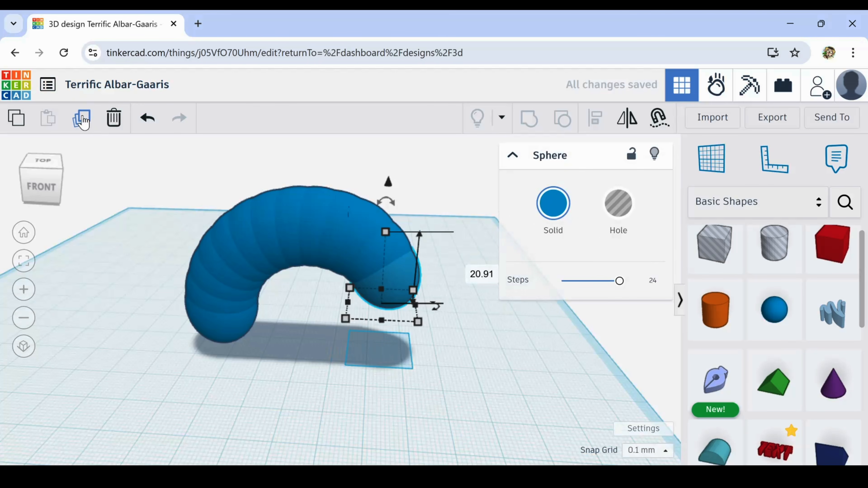
pyautogui.click(83, 120)
pyautogui.click(83, 120)
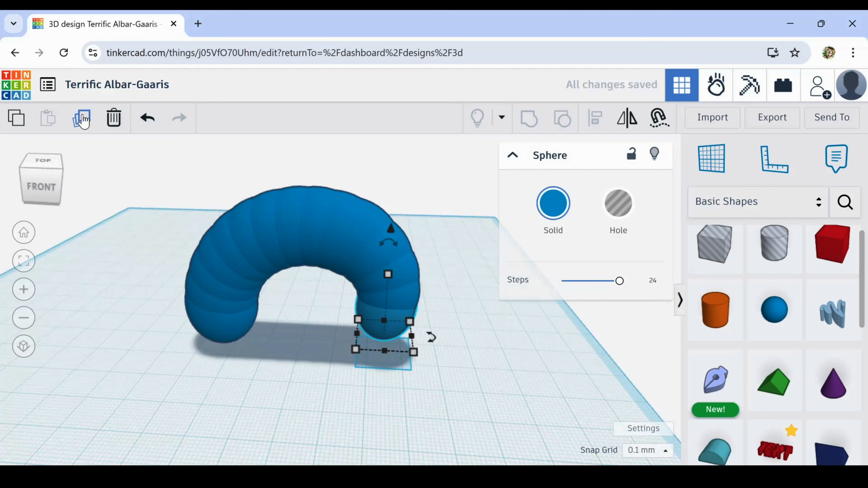
pyautogui.click(84, 120)
pyautogui.click(83, 121)
pyautogui.click(84, 120)
pyautogui.click(83, 120)
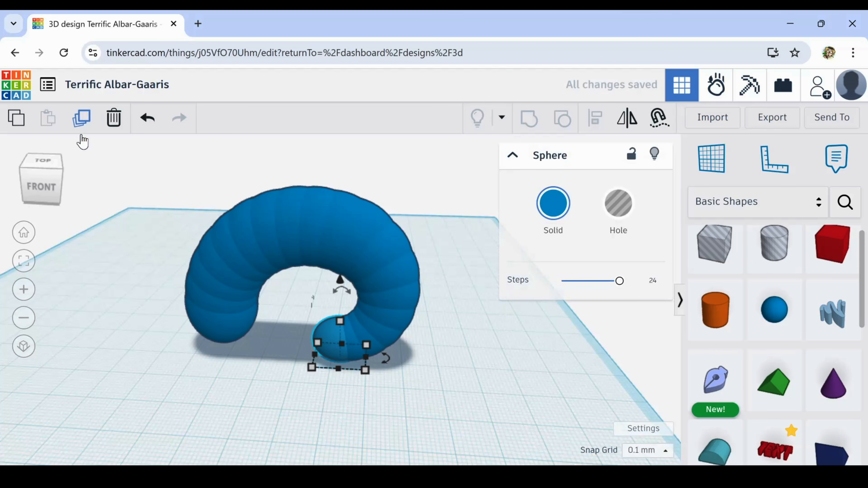
# Rotate the smallest end sphere slightly and nudge it toward the inside of the curl
pyautogui.moveTo(234, 392); pyautogui.dragTo(262, 361, button='middle')
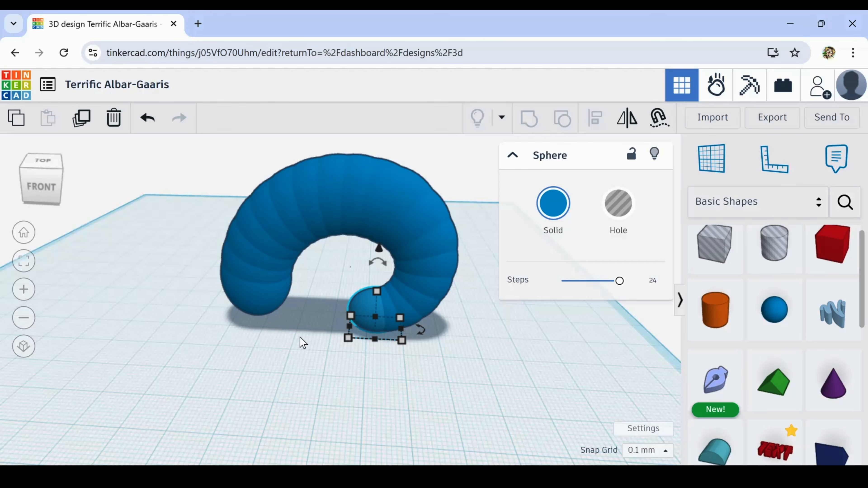
pyautogui.scroll(2, 351, 308)
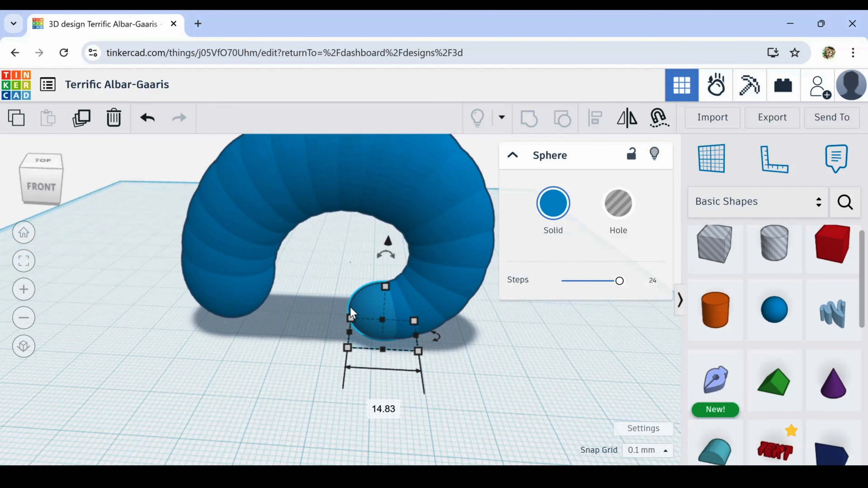
pyautogui.scroll(-2, 350, 311)
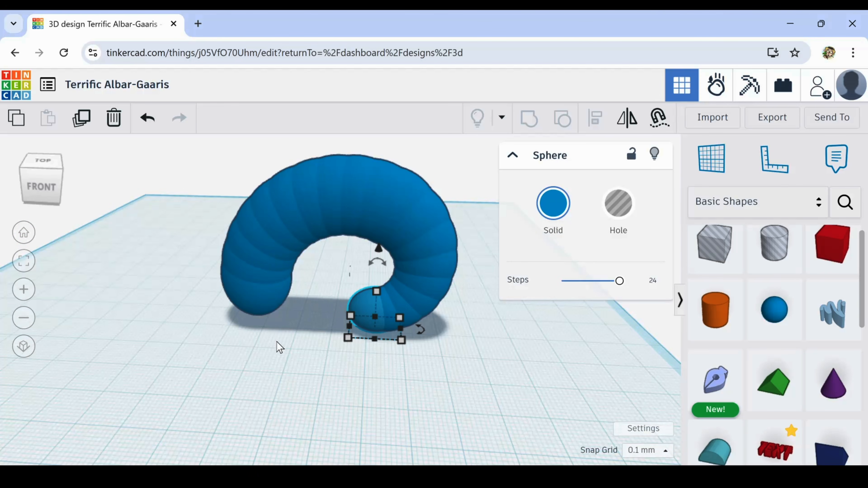
pyautogui.moveTo(272, 351); pyautogui.dragTo(287, 362, button='right')
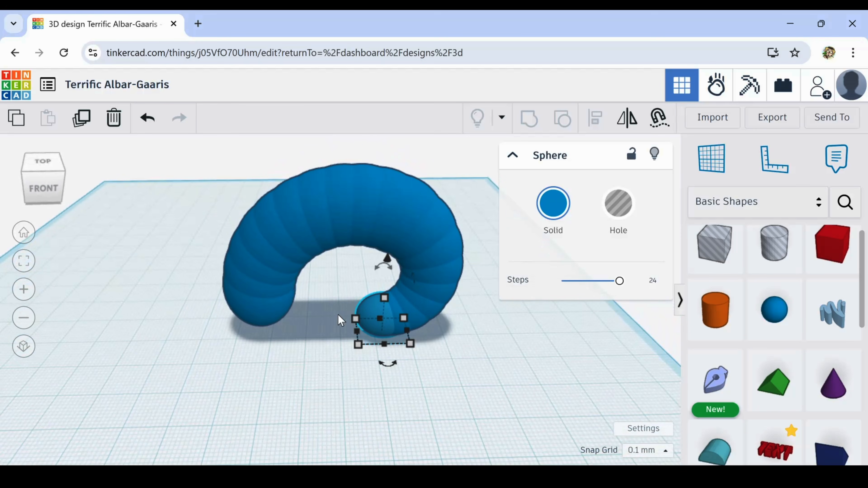
pyautogui.scroll(1, 329, 308)
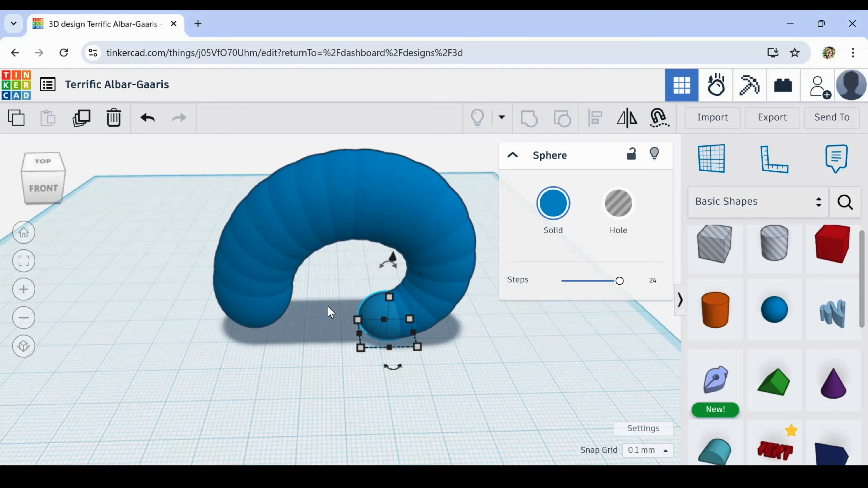
pyautogui.moveTo(321, 316); pyautogui.dragTo(275, 301, button='right')
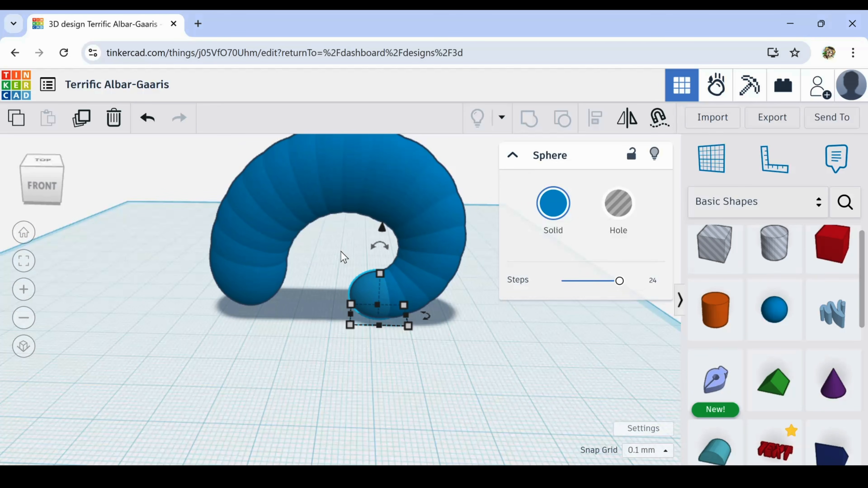
pyautogui.moveTo(382, 252)
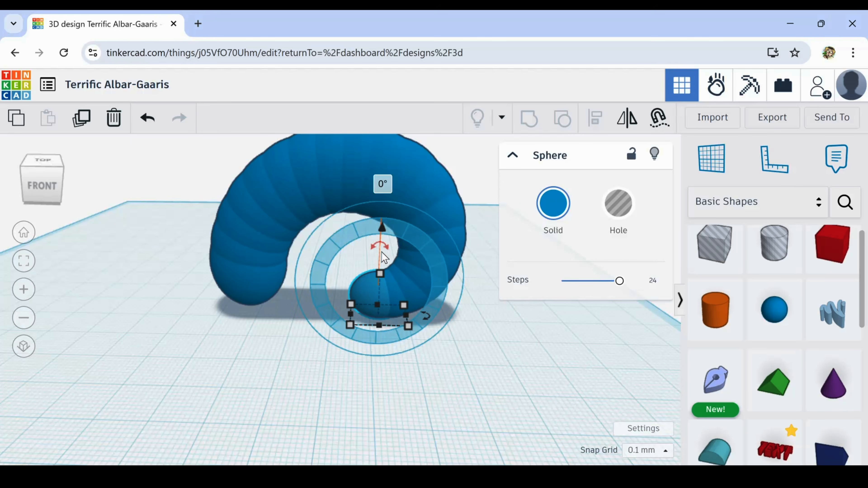
pyautogui.moveTo(386, 245); pyautogui.dragTo(374, 205)
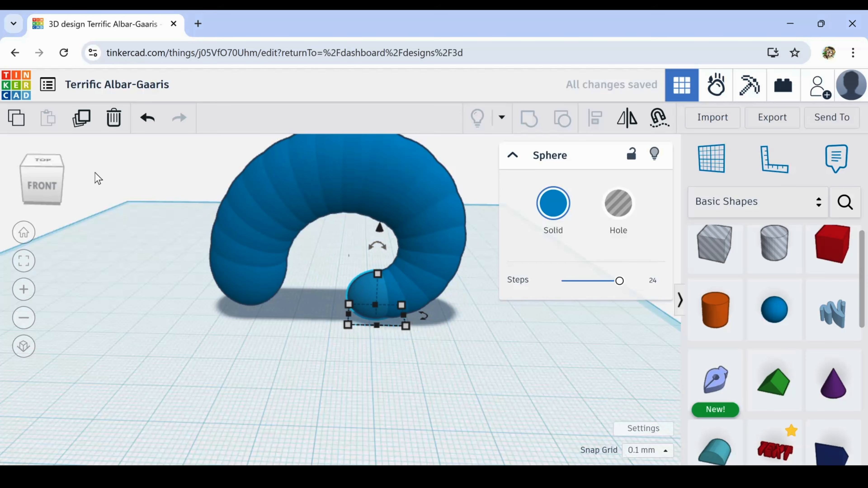
# Try to extend the tapering end with two more duplicates of the end sphere, and undo them
pyautogui.click(83, 120)
pyautogui.click(86, 121)
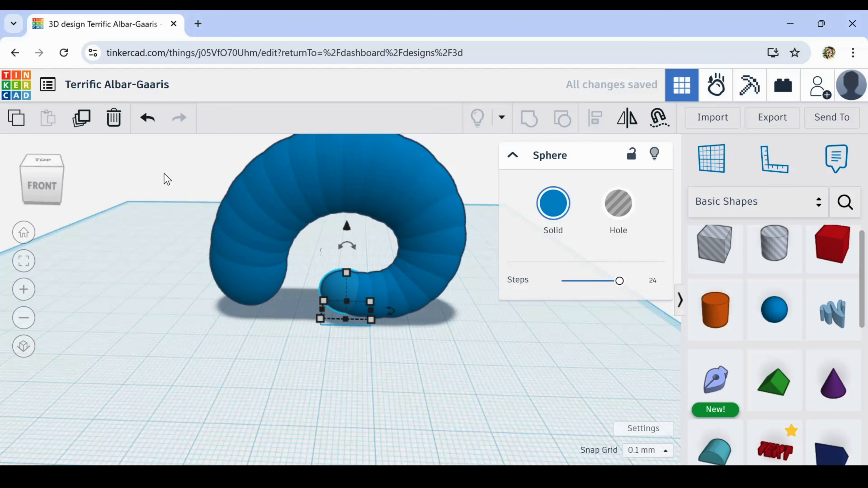
pyautogui.click(147, 118)
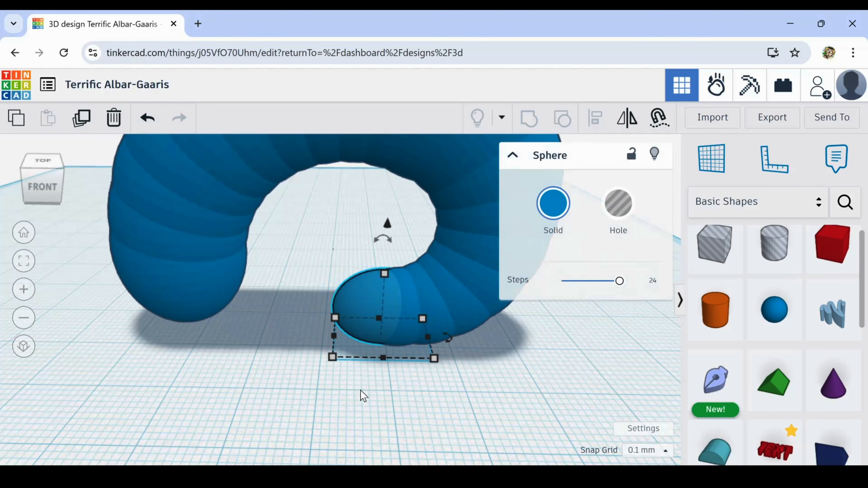
# Duplicate the end sphere slightly farther inward, shrink the copy to a height of about 10.76 mm and rotate it -3°
pyautogui.click(360, 390)
pyautogui.click(368, 299)
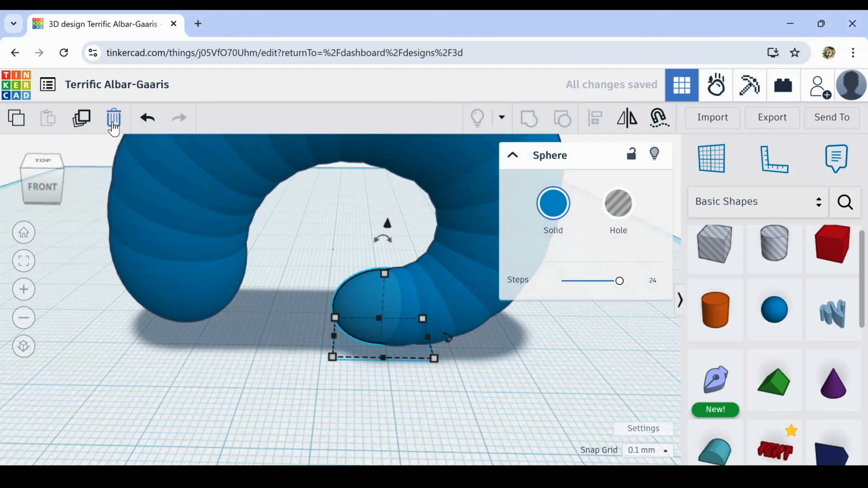
pyautogui.click(83, 119)
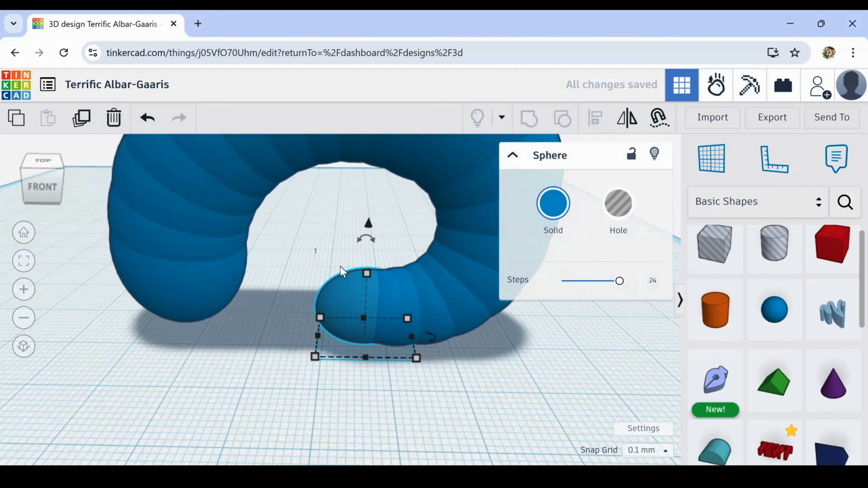
pyautogui.moveTo(366, 272); pyautogui.dragTo(365, 276)
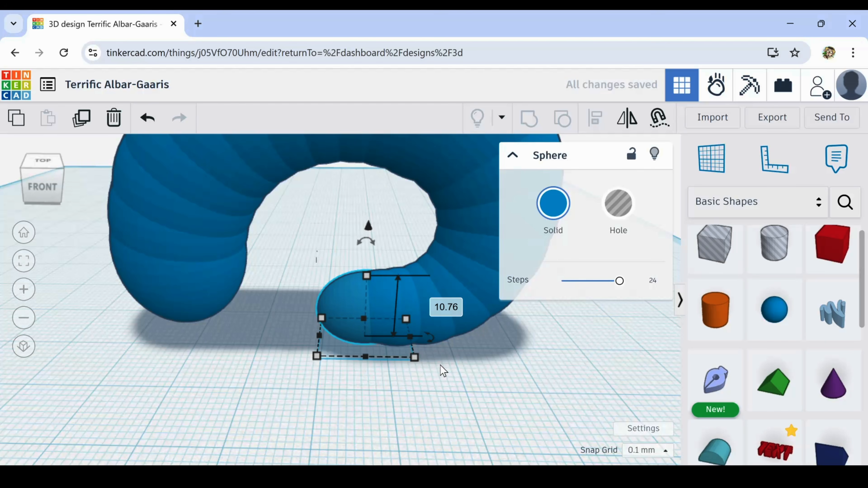
pyautogui.moveTo(429, 338); pyautogui.dragTo(458, 347)
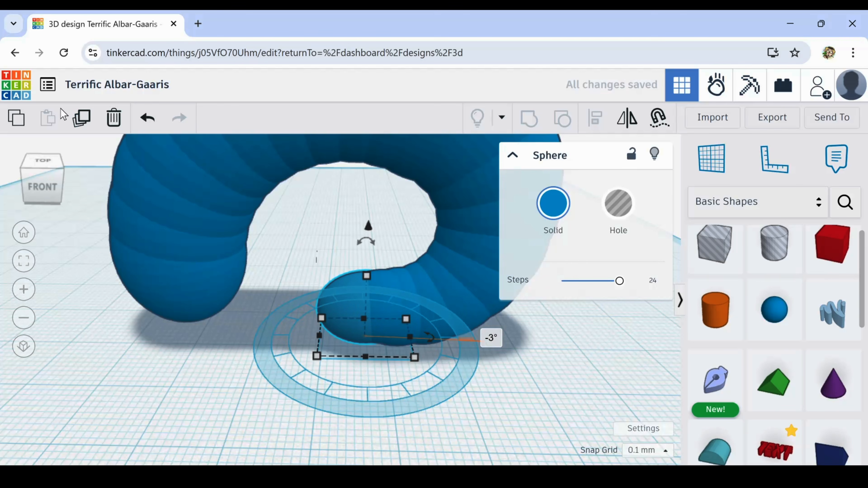
# Repeatedly duplicate the adjusted end sphere to extend the tapering tip until it meets the thick start of the curl
pyautogui.click(83, 114)
pyautogui.click(83, 114)
pyautogui.click(82, 113)
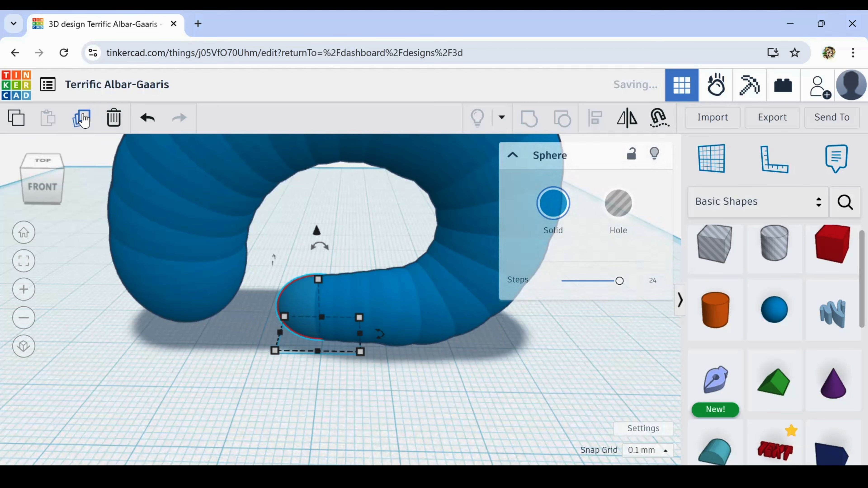
pyautogui.click(82, 113)
pyautogui.click(82, 116)
pyautogui.click(82, 116)
pyautogui.click(82, 116)
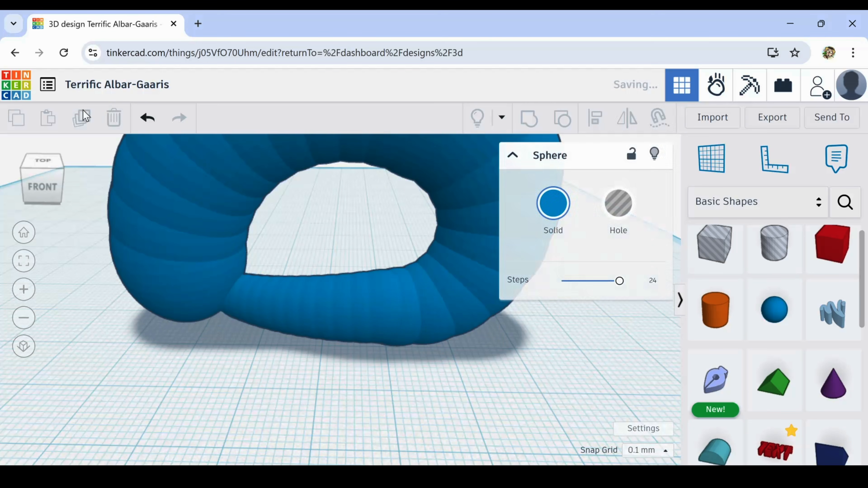
pyautogui.click(205, 397)
# Nudge the neighbouring spheres where the tapering tip begins in small steps to smooth the bend
pyautogui.scroll(-8, 219, 383)
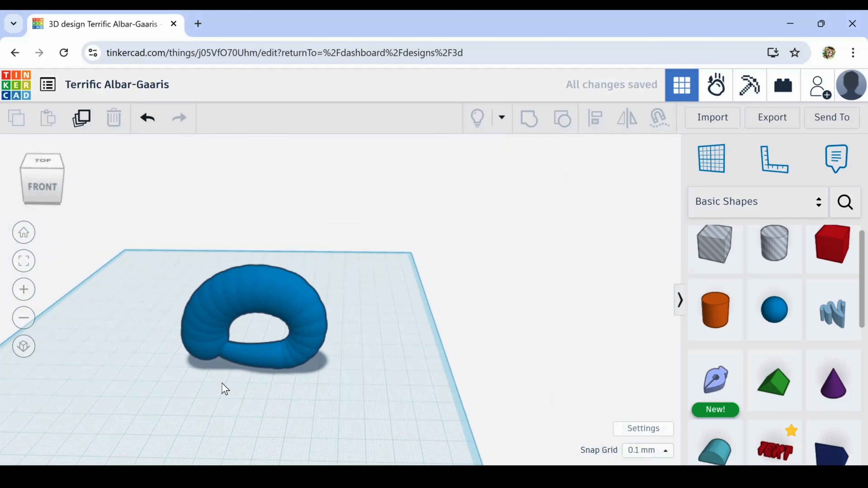
pyautogui.moveTo(251, 378); pyautogui.dragTo(258, 344, button='right')
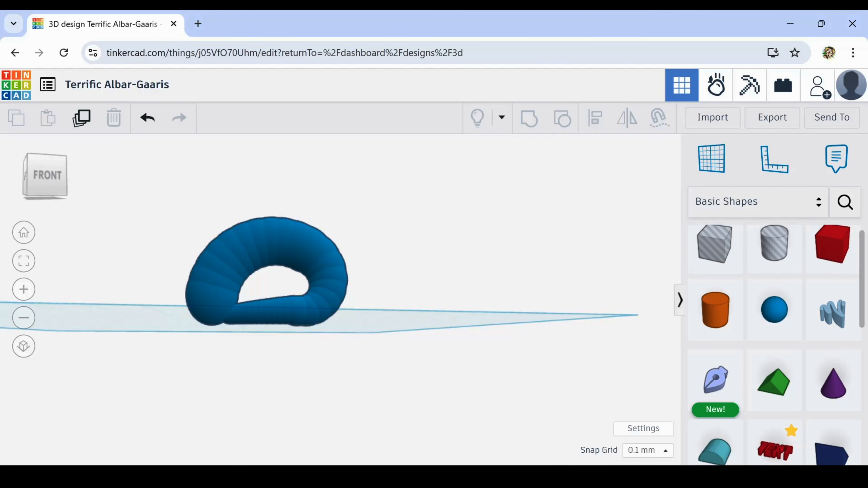
pyautogui.moveTo(420, 329)
pyautogui.mouseDown(button='right')
pyautogui.moveTo(391, 331)
pyautogui.moveTo(376, 345)
pyautogui.moveTo(416, 363)
pyautogui.moveTo(409, 339)
pyautogui.mouseUp(button='right')
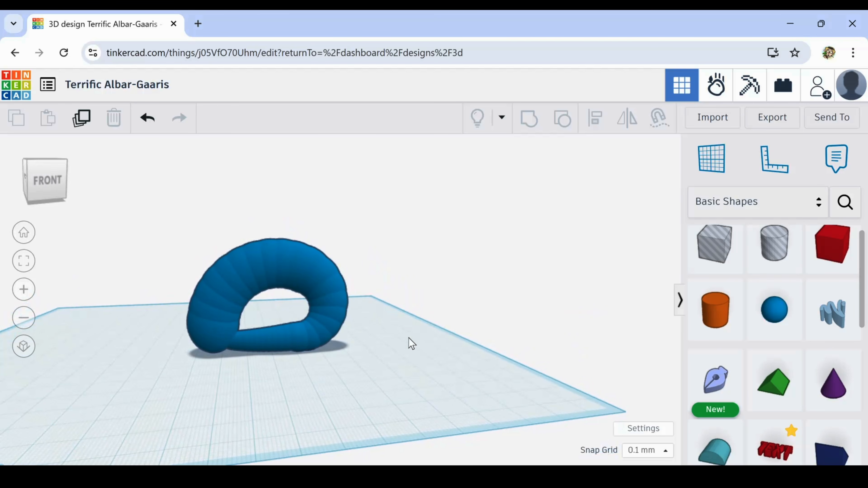
pyautogui.scroll(5, 269, 337)
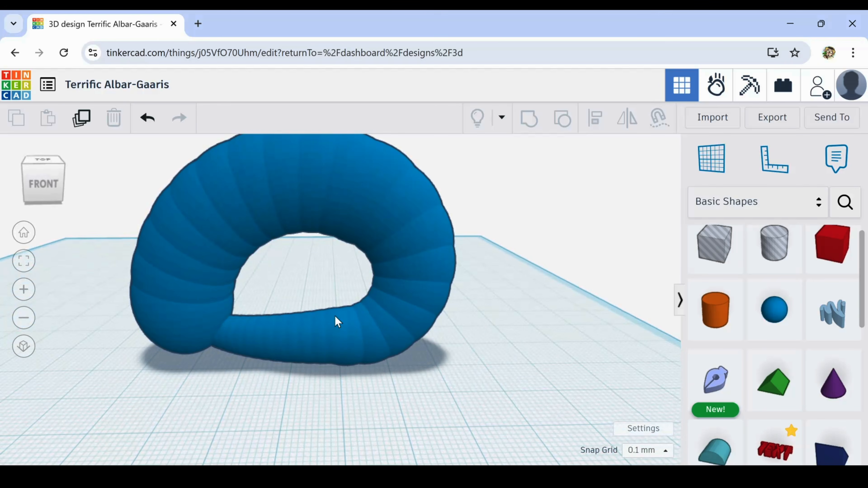
pyautogui.moveTo(335, 320); pyautogui.dragTo(346, 361, button='right')
pyautogui.click(338, 343)
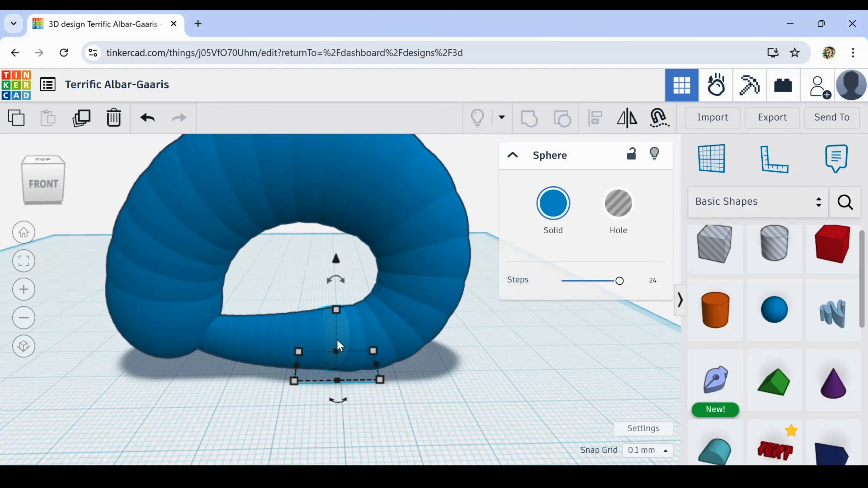
pyautogui.hotkey('ctrl', 'Down')
pyautogui.hotkey('ctrl', 'Down')
pyautogui.hotkey('ctrl', 'Down')
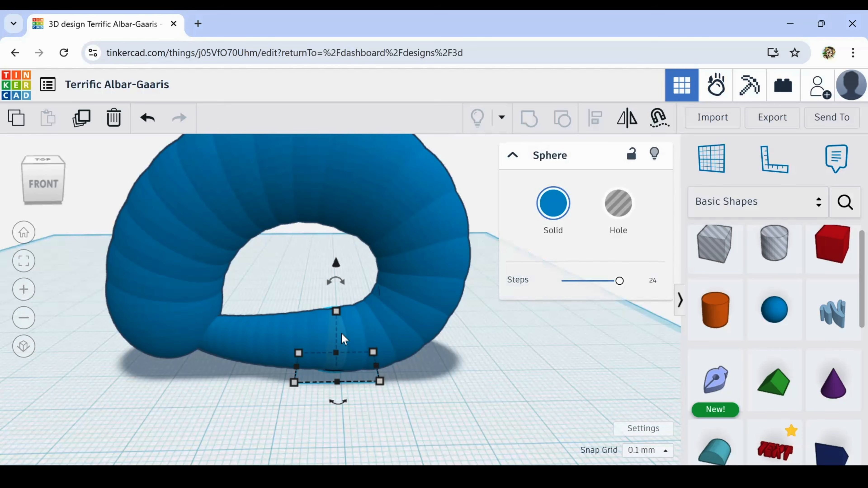
pyautogui.press('Left')
pyautogui.press('Left')
pyautogui.press('Left')
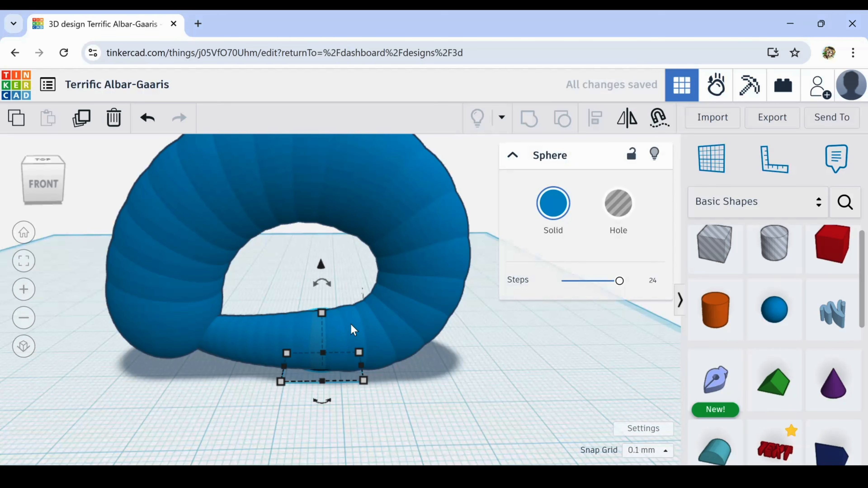
pyautogui.press('Right')
pyautogui.press('Right')
pyautogui.press('Right')
pyautogui.press('Right')
pyautogui.press('Right')
pyautogui.press('Right')
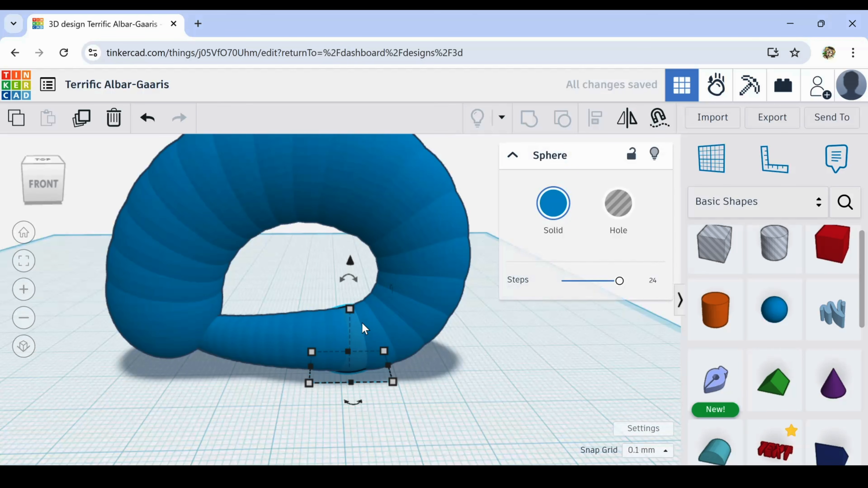
pyautogui.hotkey('ctrl', 'Down')
pyautogui.click(230, 416)
# Add a new sphere on the workplane in front of the curled body and stretch its height to 34 mm
pyautogui.moveTo(232, 407); pyautogui.dragTo(178, 413, button='right')
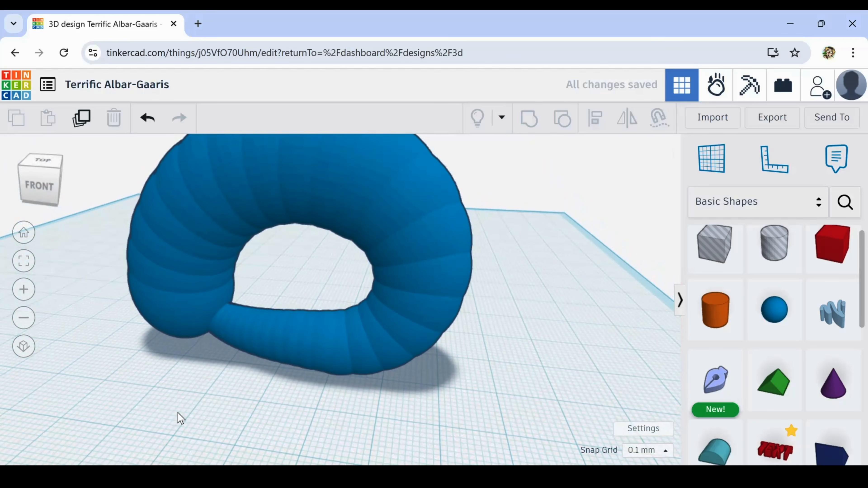
pyautogui.scroll(-3, 236, 396)
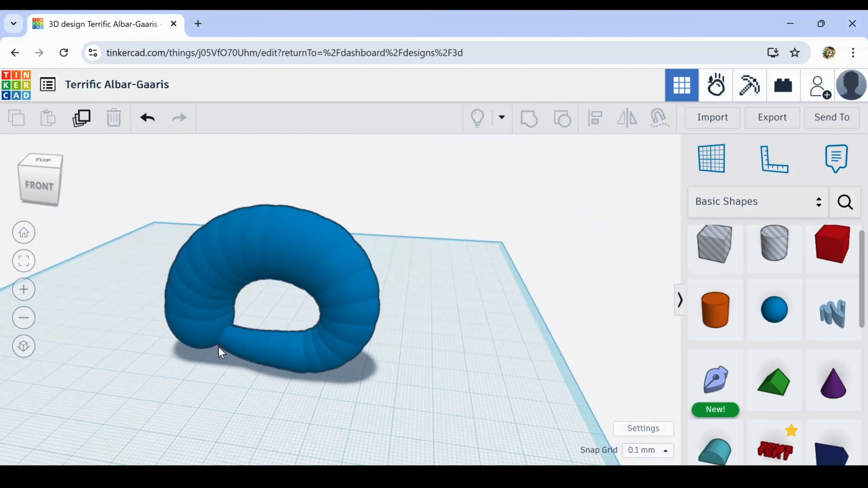
pyautogui.moveTo(167, 381); pyautogui.dragTo(253, 342, button='middle')
pyautogui.scroll(-3, 267, 339)
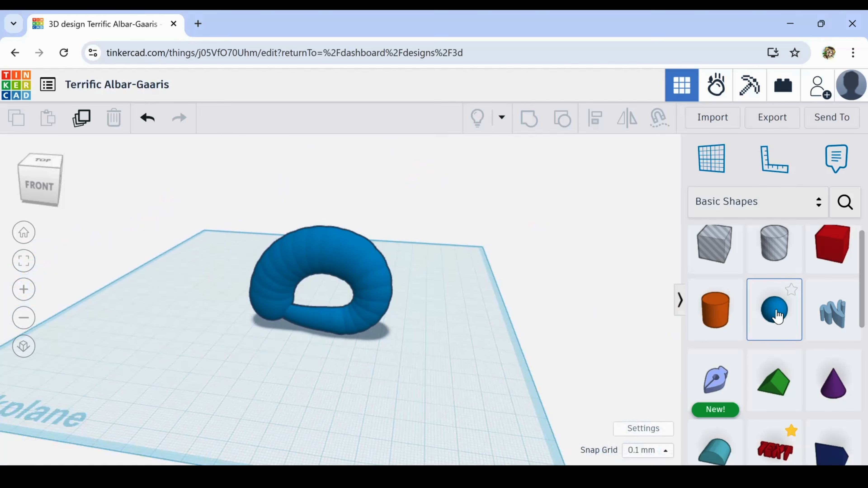
pyautogui.moveTo(777, 316); pyautogui.dragTo(256, 375)
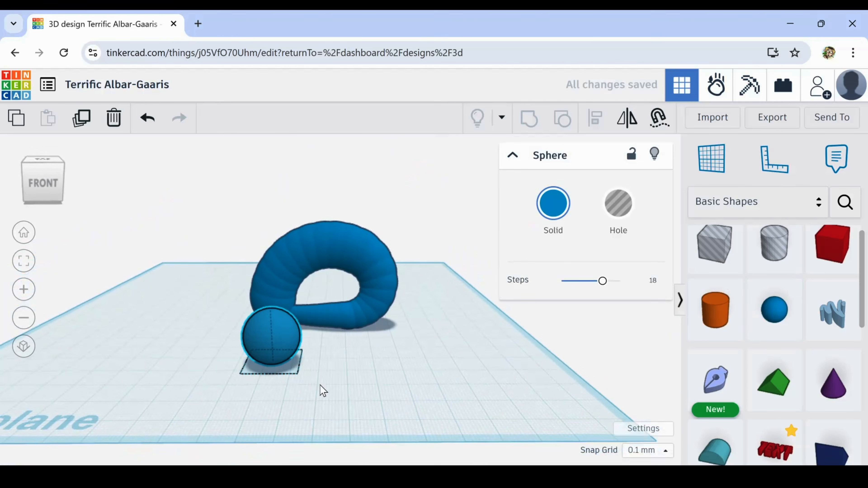
pyautogui.moveTo(272, 302); pyautogui.dragTo(271, 272)
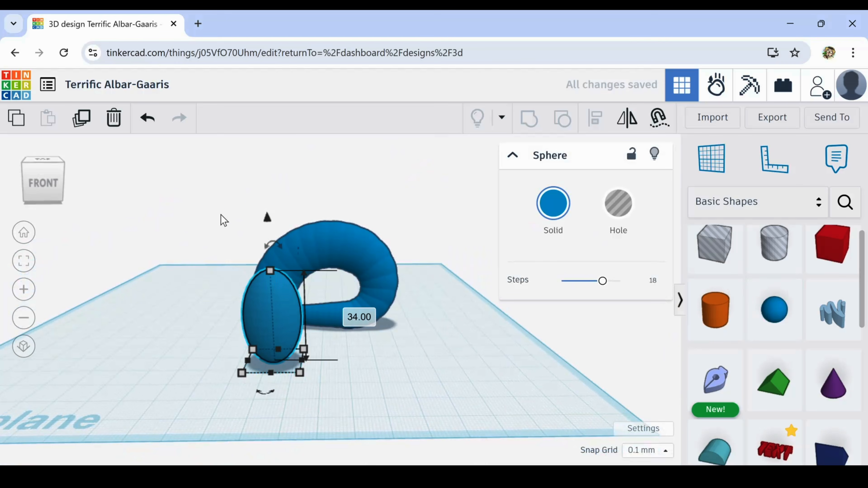
# Duplicate the stretched sphere, raise the copy 15.2 mm and tilt it to the right
pyautogui.click(204, 364)
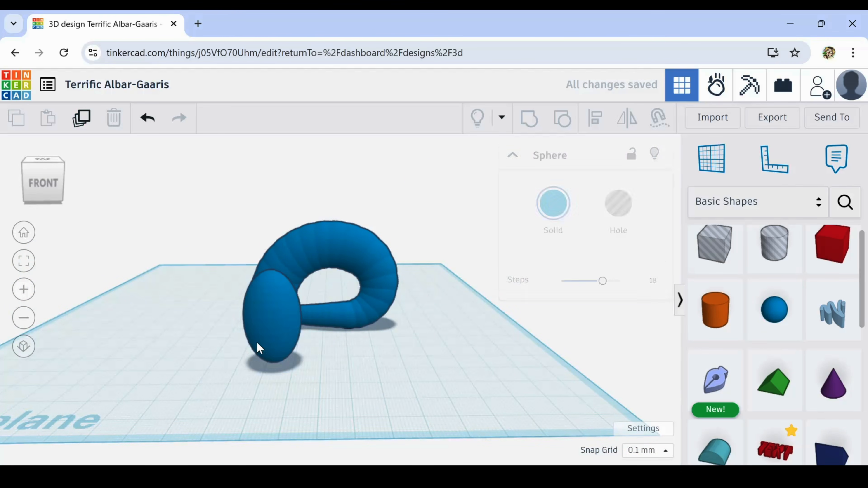
pyautogui.click(258, 348)
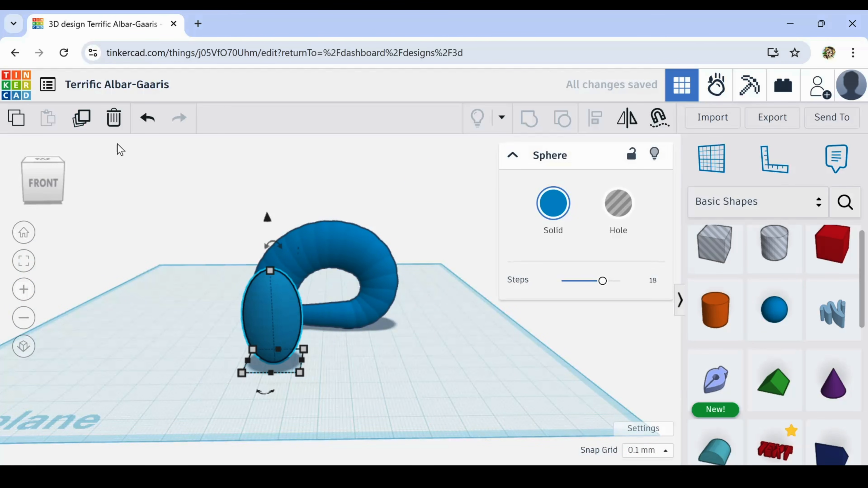
pyautogui.click(83, 119)
pyautogui.moveTo(267, 215); pyautogui.dragTo(268, 167)
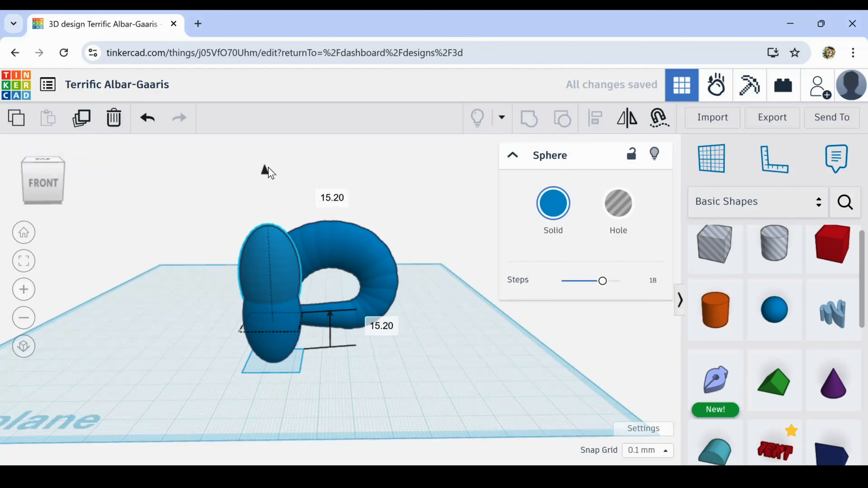
pyautogui.moveTo(276, 210); pyautogui.dragTo(320, 174)
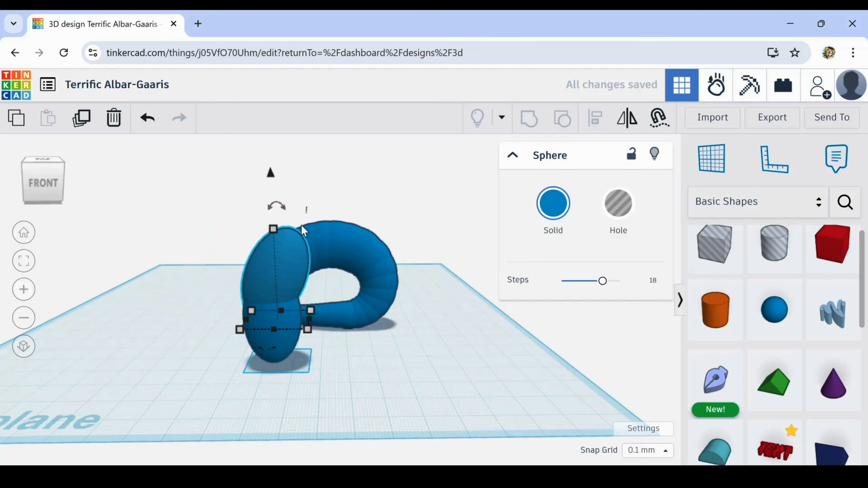
# Nudge the tilted copy right and down into the first sphere, and stretch it to a height of about 39.49 mm
pyautogui.press('Right')
pyautogui.press('Right')
pyautogui.press('Right')
pyautogui.press('Right')
pyautogui.press('Right')
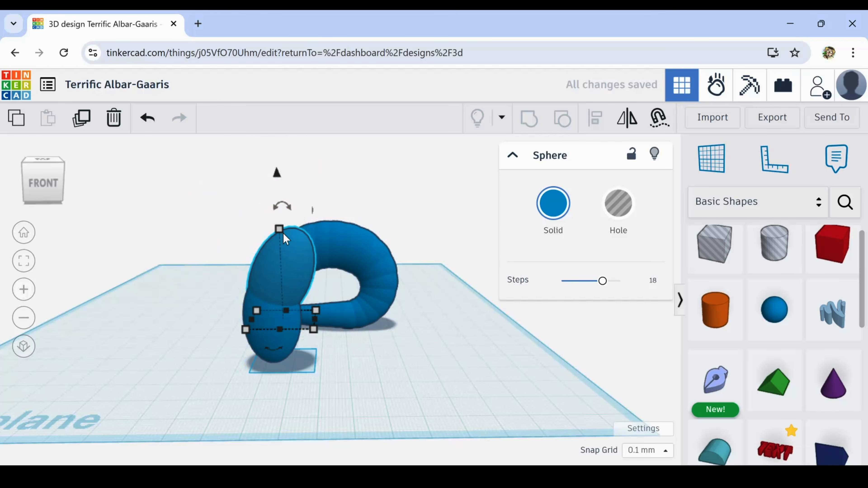
pyautogui.hotkey('ctrl', 'Down')
pyautogui.hotkey('ctrl', 'Down')
pyautogui.hotkey('ctrl', 'Down')
pyautogui.hotkey('ctrl', 'Down')
pyautogui.hotkey('ctrl', 'Down')
pyautogui.hotkey('ctrl', 'Down')
pyautogui.hotkey('ctrl', 'Down')
pyautogui.hotkey('ctrl', 'Down')
pyautogui.hotkey('ctrl', 'Down')
pyautogui.hotkey('ctrl', 'Down')
pyautogui.hotkey('ctrl', 'Down')
pyautogui.hotkey('ctrl', 'Down')
pyautogui.hotkey('ctrl', 'Down')
pyautogui.hotkey('ctrl', 'Down')
pyautogui.hotkey('ctrl', 'Down')
pyautogui.hotkey('ctrl', 'Down')
pyautogui.hotkey('ctrl', 'Down')
pyautogui.hotkey('ctrl', 'Down')
pyautogui.hotkey('ctrl', 'Down')
pyautogui.hotkey('ctrl', 'Down')
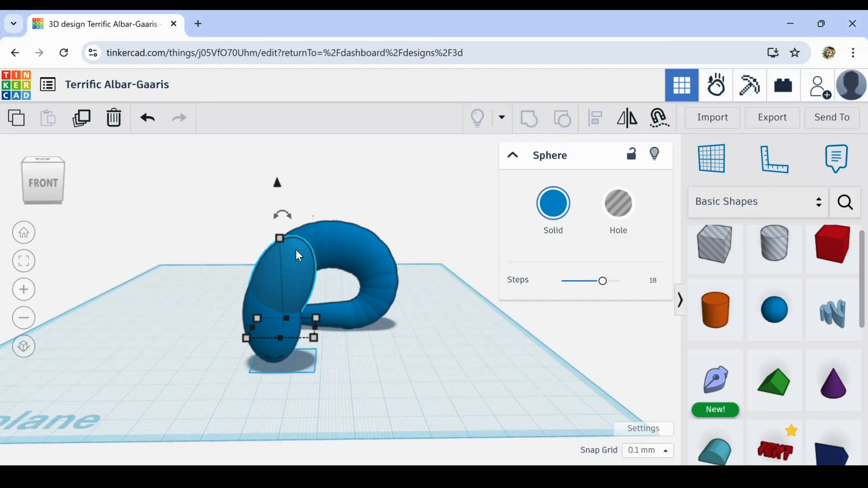
pyautogui.hotkey('ctrl', 'Down')
pyautogui.hotkey('ctrl', 'Down')
pyautogui.hotkey('ctrl', 'Down')
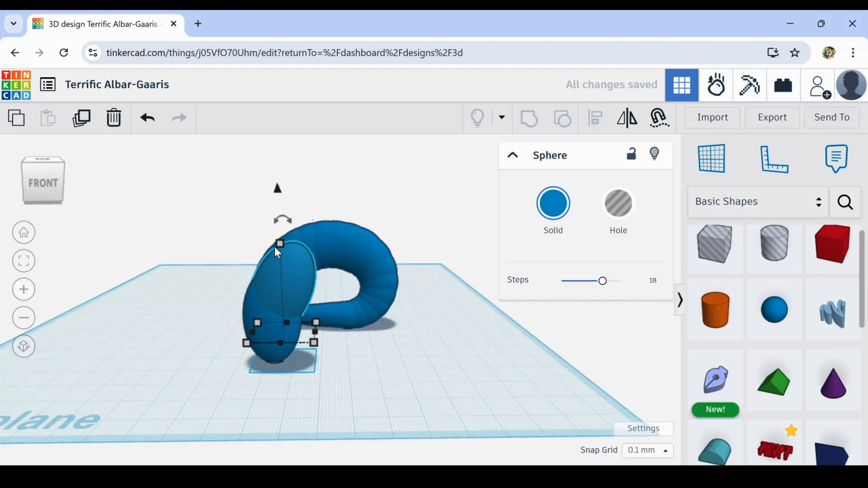
pyautogui.moveTo(278, 247); pyautogui.dragTo(288, 223)
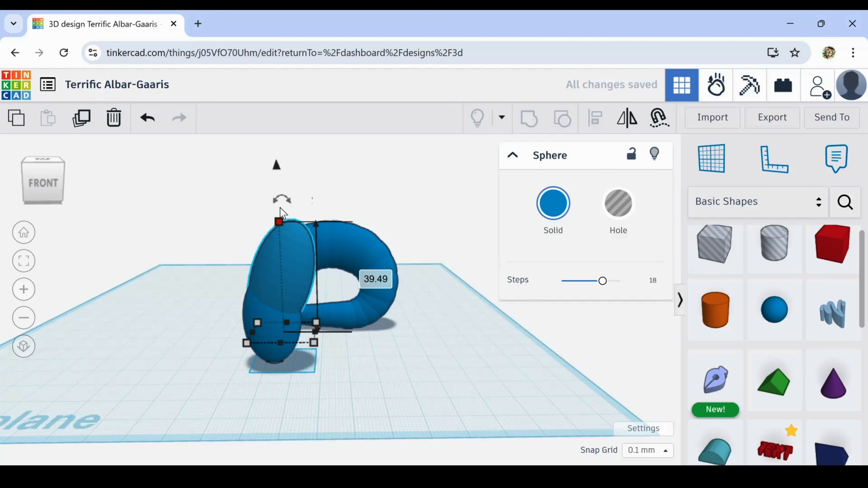
# Repeatedly duplicate the adjusted copy to grow a widening arch that curves over and down below the workplane
pyautogui.moveTo(192, 256); pyautogui.dragTo(110, 267, button='middle')
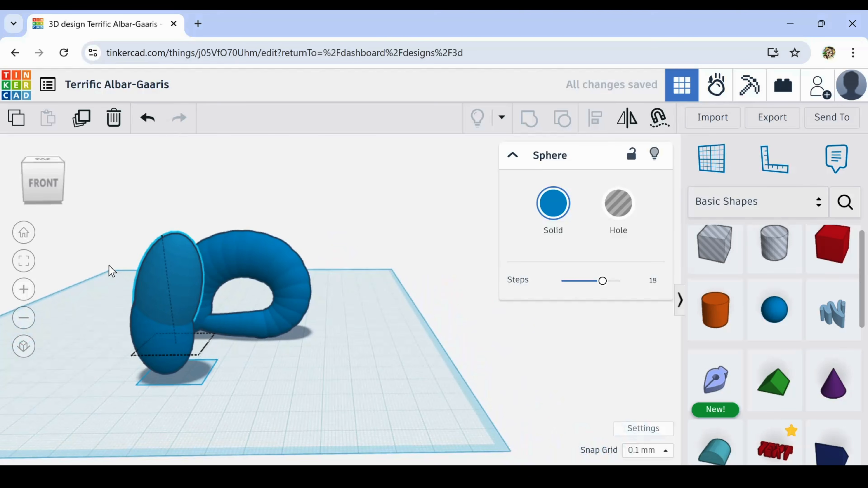
pyautogui.scroll(-1, 163, 236)
pyautogui.moveTo(258, 207); pyautogui.dragTo(248, 244, button='middle')
pyautogui.click(81, 118)
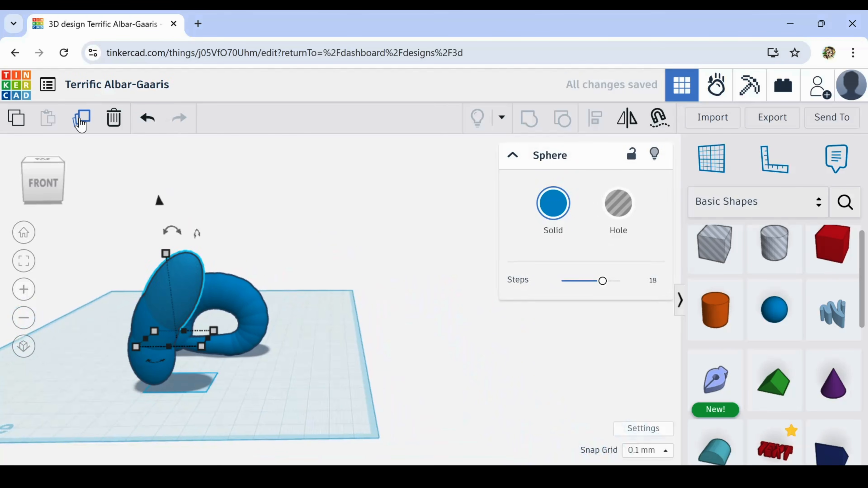
pyautogui.click(80, 118)
pyautogui.click(81, 118)
pyautogui.click(81, 118)
pyautogui.click(81, 118)
pyautogui.click(81, 118)
pyautogui.click(81, 118)
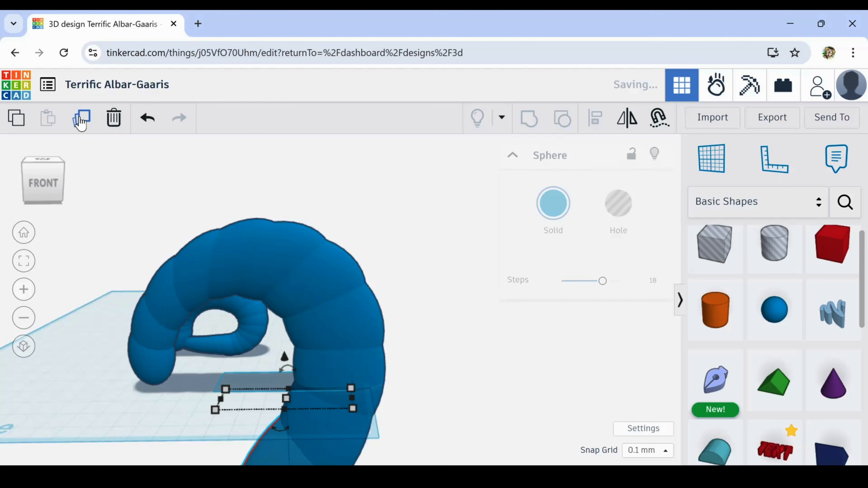
pyautogui.click(80, 118)
pyautogui.click(81, 118)
pyautogui.click(81, 118)
# Continue duplicating the largest end sphere so the widening coil bends back upward around the first arch
pyautogui.moveTo(107, 185); pyautogui.dragTo(265, 226, button='middle')
pyautogui.moveTo(234, 200); pyautogui.dragTo(220, 259, button='right')
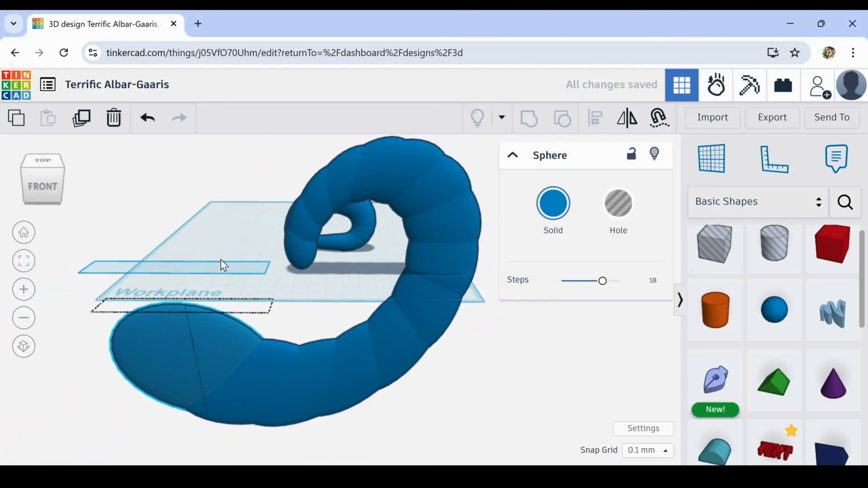
pyautogui.click(80, 118)
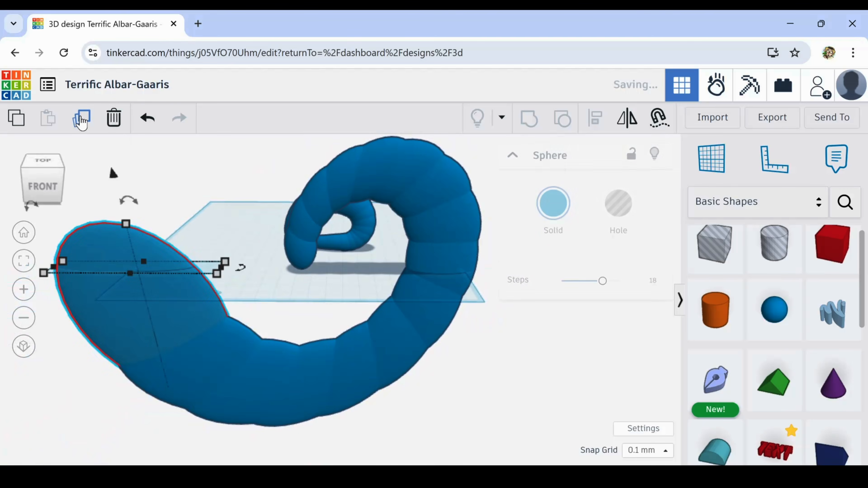
pyautogui.click(81, 118)
pyautogui.click(81, 118)
pyautogui.click(81, 120)
pyautogui.click(81, 119)
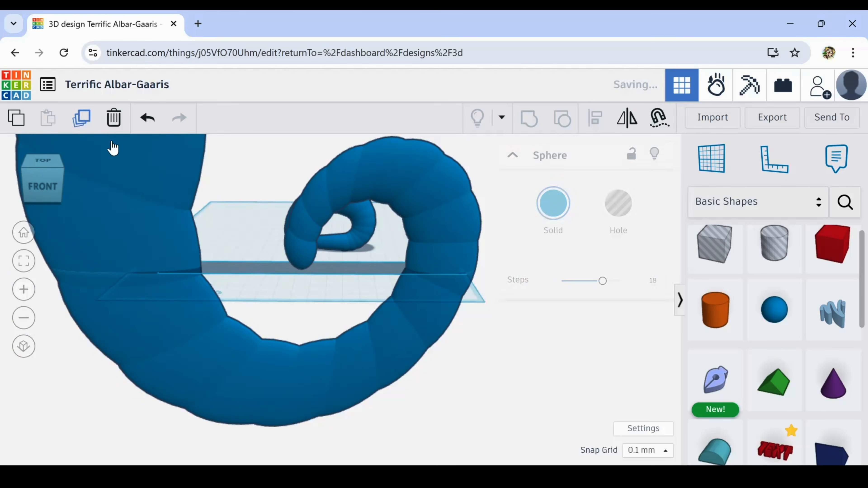
# Duplicate the end sphere further to carry the thick outer coil over the top of the spiral
pyautogui.scroll(-4, 368, 210)
pyautogui.moveTo(395, 237); pyautogui.dragTo(376, 248, button='right')
pyautogui.scroll(-1, 376, 243)
pyautogui.moveTo(428, 204); pyautogui.dragTo(359, 300, button='middle')
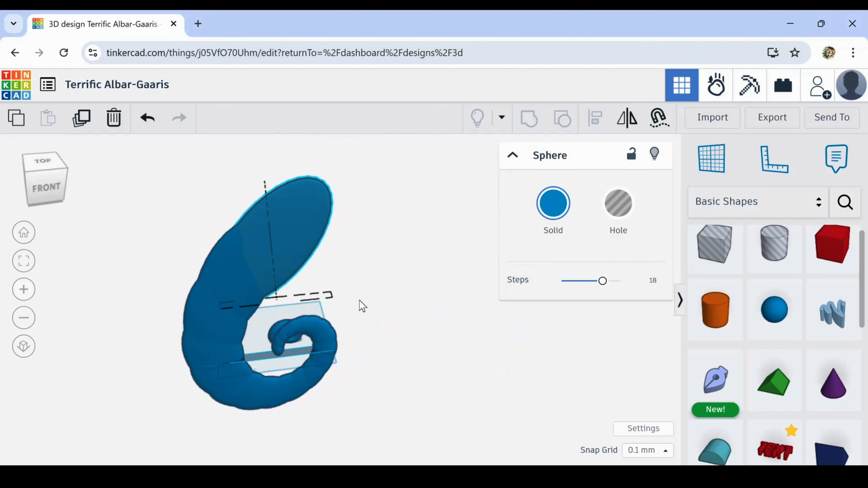
pyautogui.click(81, 120)
pyautogui.click(81, 119)
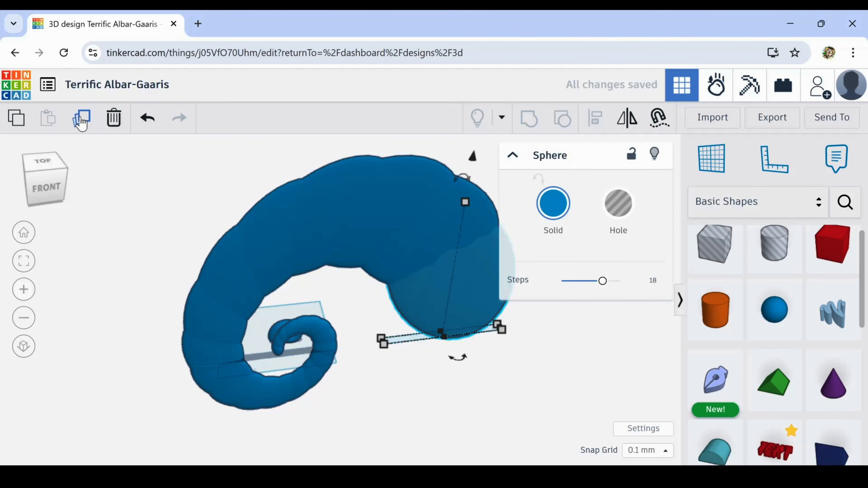
# Duplicate the largest end sphere repeatedly so the coil sweeps down and around the whole spiral in another, much thicker turn
pyautogui.click(81, 120)
pyautogui.click(81, 119)
pyautogui.click(81, 120)
pyautogui.click(82, 121)
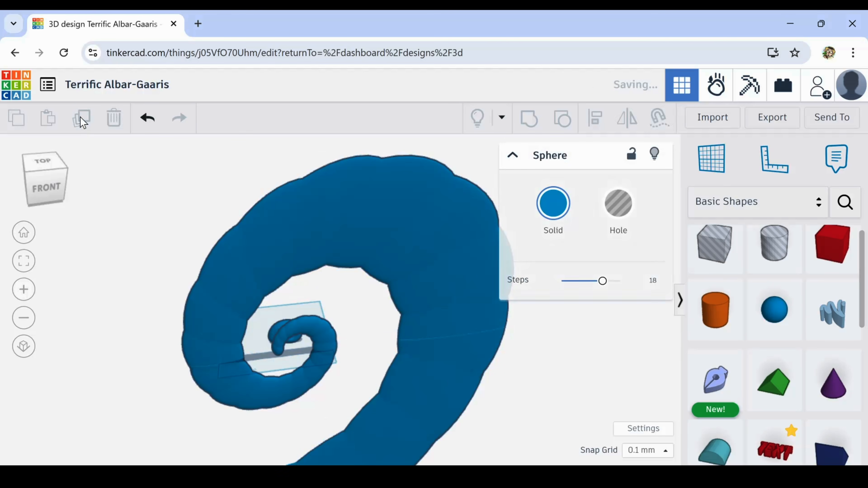
pyautogui.click(81, 120)
pyautogui.click(81, 119)
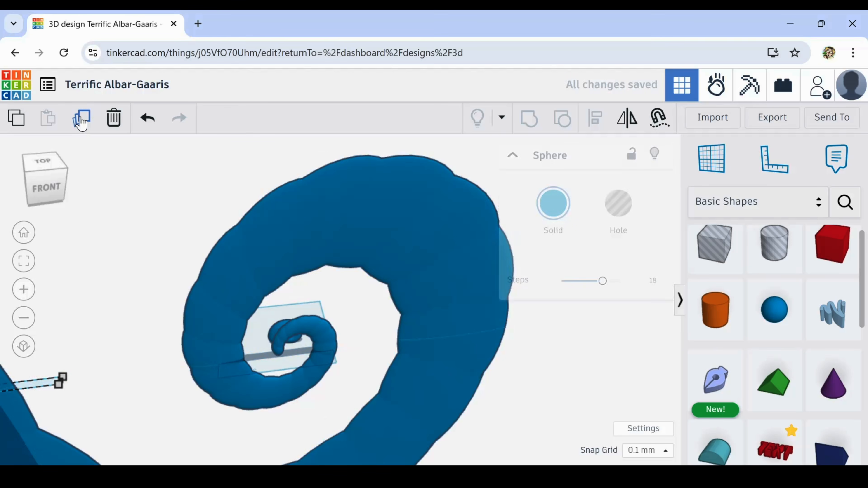
pyautogui.click(81, 119)
pyautogui.scroll(-3, 78, 228)
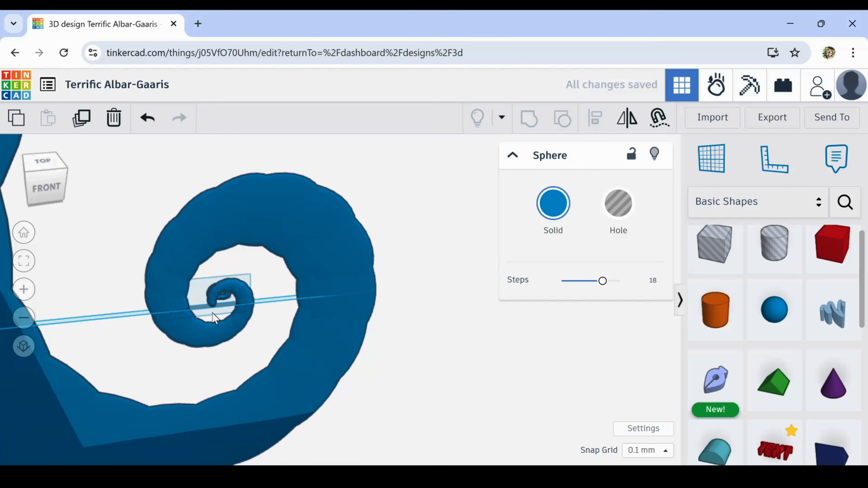
pyautogui.moveTo(214, 318); pyautogui.dragTo(162, 214, button='right')
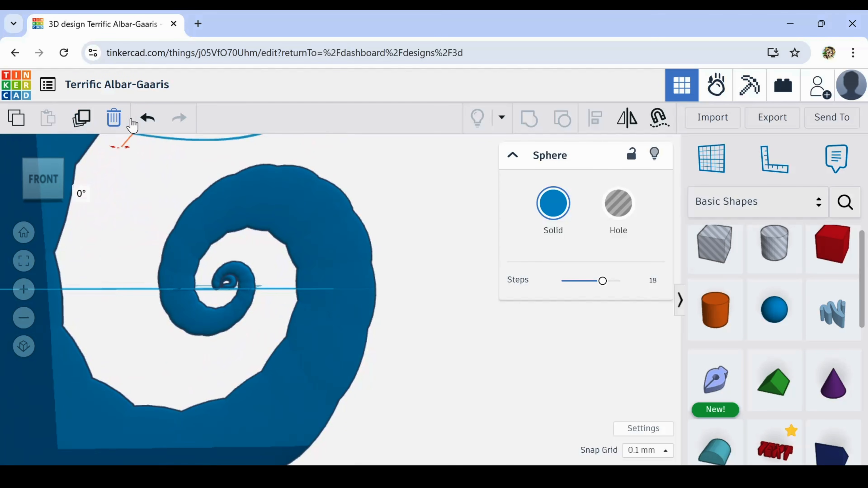
# Undo the latest sphere duplicates to remove the outer turns, keeping the short arch that dips below the workplane
pyautogui.click(147, 119)
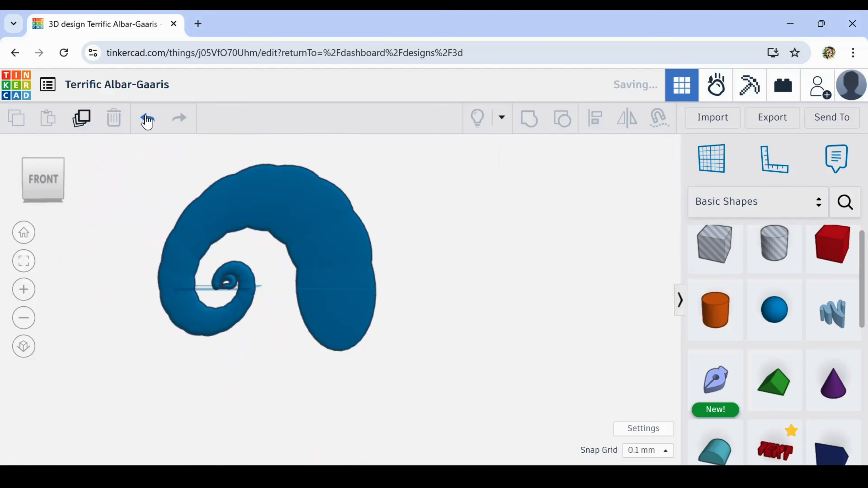
pyautogui.click(147, 119)
pyautogui.click(147, 119)
pyautogui.click(147, 119)
pyautogui.click(147, 119)
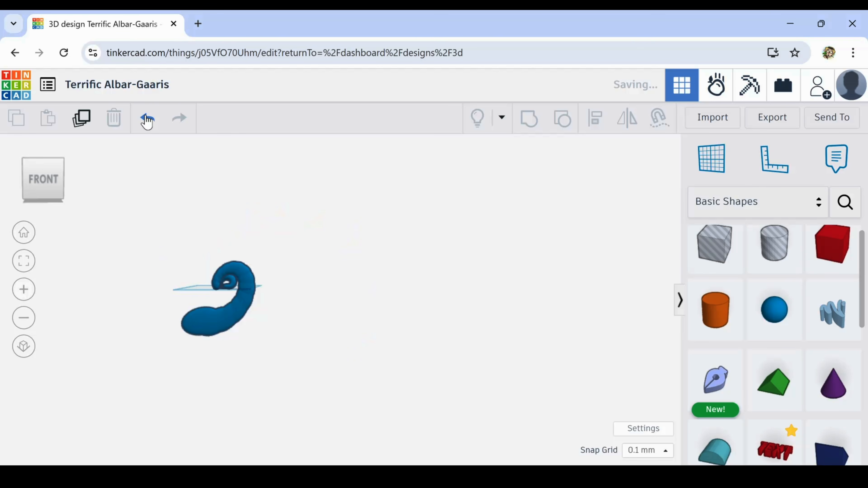
pyautogui.click(147, 119)
pyautogui.scroll(4, 190, 268)
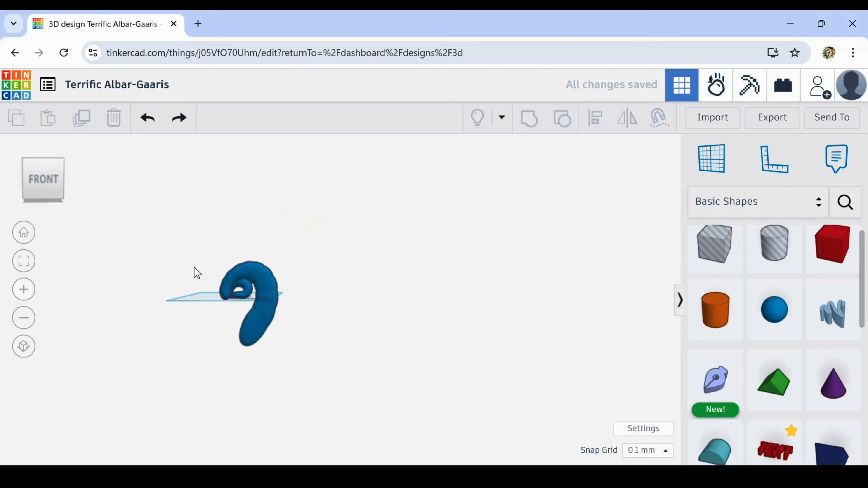
pyautogui.scroll(3, 197, 273)
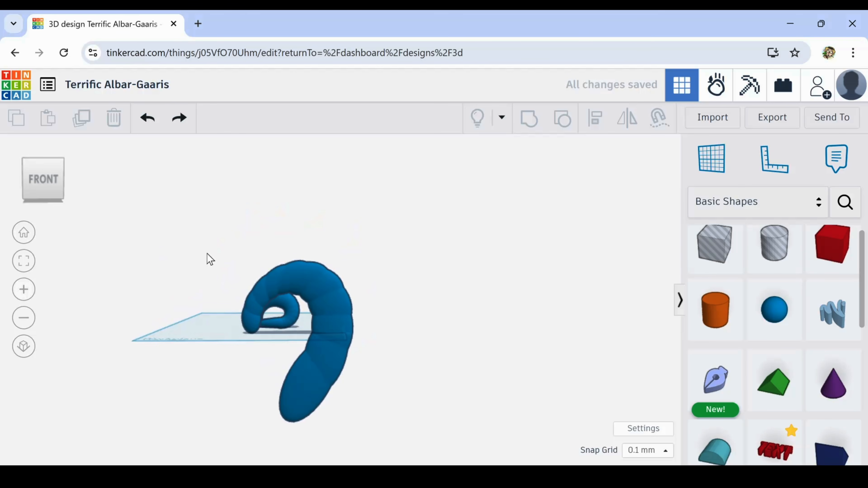
pyautogui.scroll(4, 207, 250)
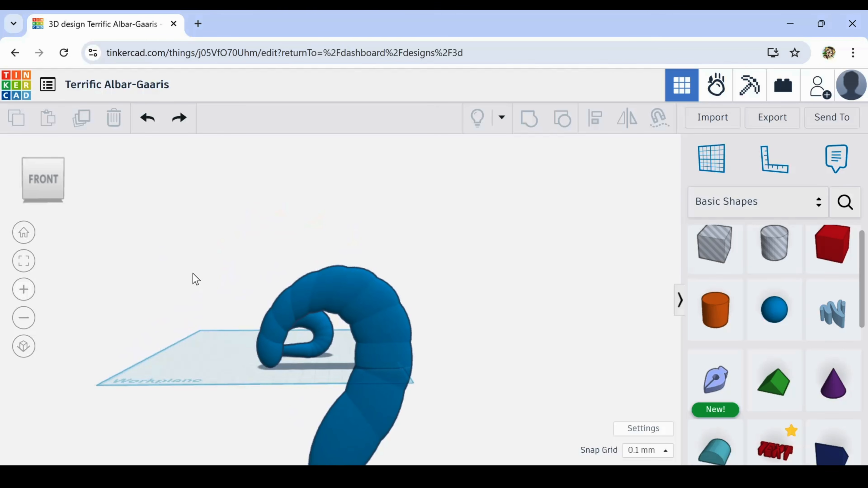
pyautogui.moveTo(192, 277); pyautogui.dragTo(213, 299, button='right')
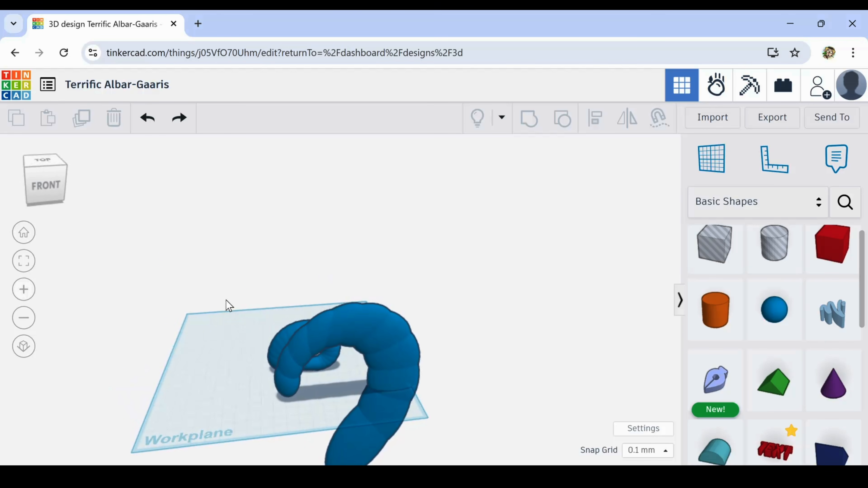
pyautogui.moveTo(238, 305); pyautogui.dragTo(168, 251, button='middle')
pyautogui.scroll(3, 286, 376)
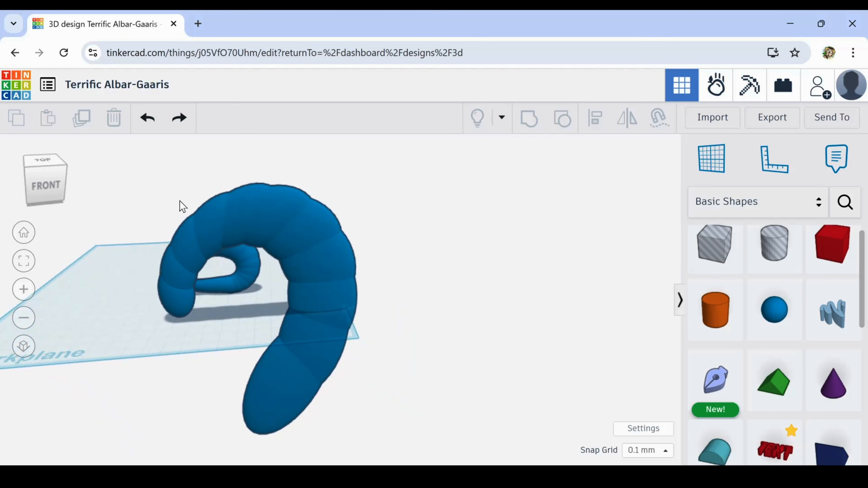
# Undo the remaining duplicates of the widening arch and the last adjustments made to its first copy
pyautogui.click(146, 120)
pyautogui.click(146, 120)
pyautogui.click(146, 121)
pyautogui.click(146, 120)
pyautogui.click(146, 120)
pyautogui.click(147, 121)
pyautogui.click(147, 121)
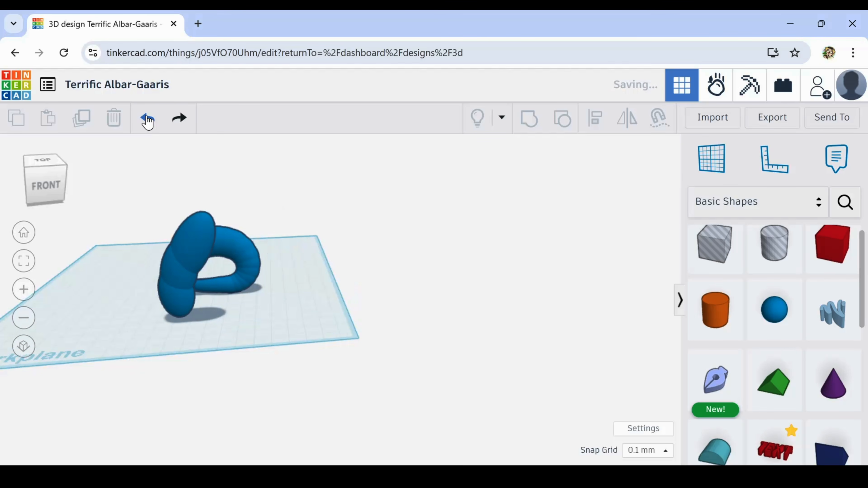
pyautogui.click(147, 120)
pyautogui.click(147, 121)
pyautogui.click(147, 121)
pyautogui.click(147, 121)
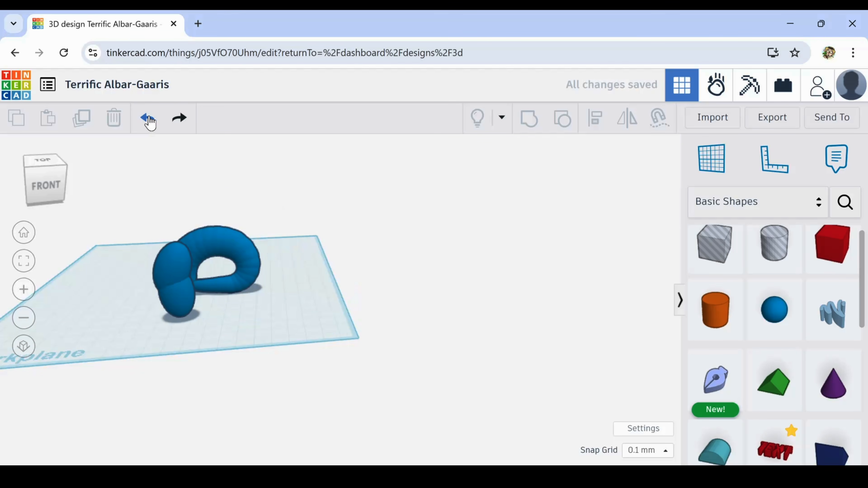
pyautogui.click(149, 122)
pyautogui.click(152, 123)
# Delete the two leftover overlapping spheres in front of the finished curled body
pyautogui.moveTo(130, 224); pyautogui.dragTo(151, 319, button='right')
pyautogui.moveTo(206, 343); pyautogui.dragTo(205, 344)
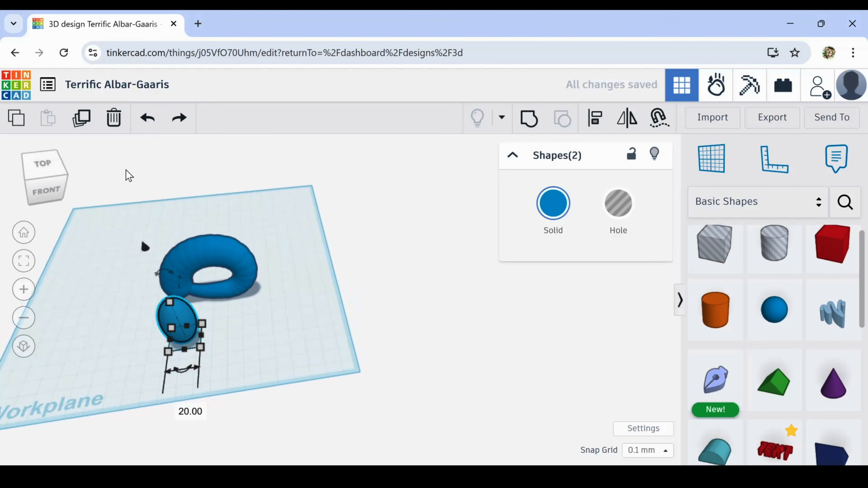
pyautogui.click(127, 113)
# Examine the curled body's ridges, facets and overlapping ends up close and from several angles
pyautogui.scroll(5, 160, 255)
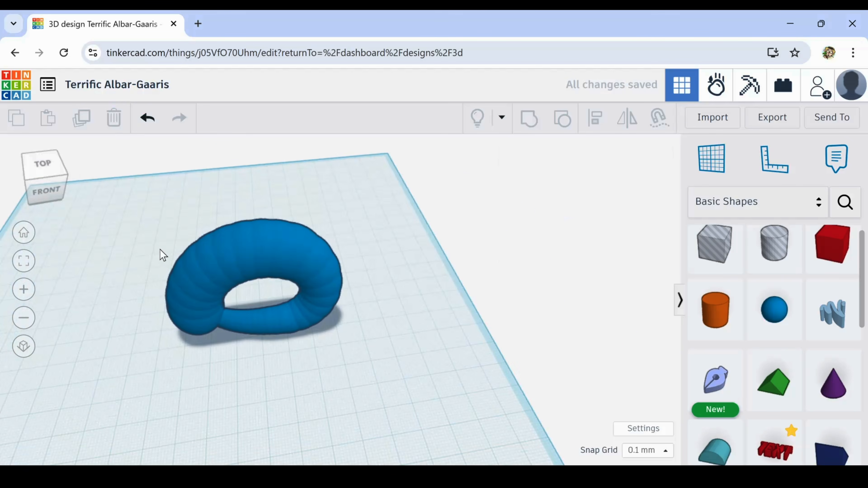
pyautogui.scroll(3, 161, 255)
pyautogui.moveTo(161, 252); pyautogui.dragTo(152, 239, button='right')
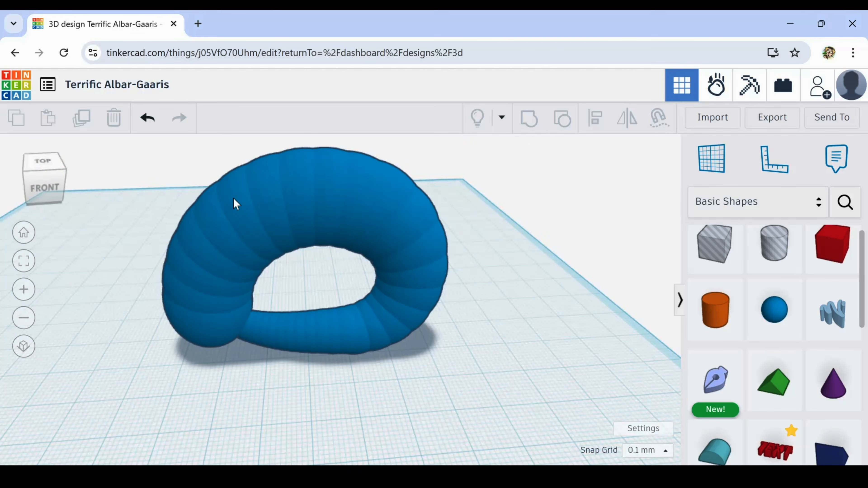
pyautogui.scroll(5, 272, 212)
pyautogui.scroll(3, 271, 212)
pyautogui.moveTo(271, 210)
pyautogui.mouseDown(button='right')
pyautogui.moveTo(261, 257)
pyautogui.moveTo(273, 224)
pyautogui.mouseUp(button='right')
pyautogui.scroll(3, 268, 194)
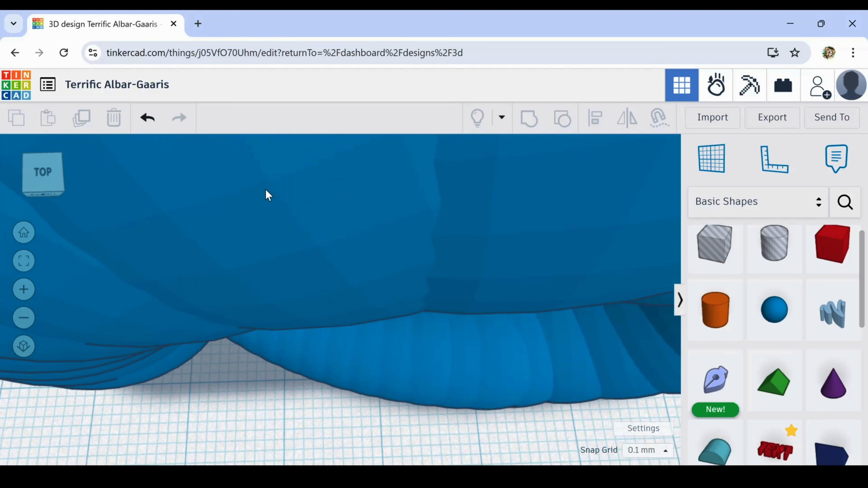
pyautogui.scroll(-5, 269, 195)
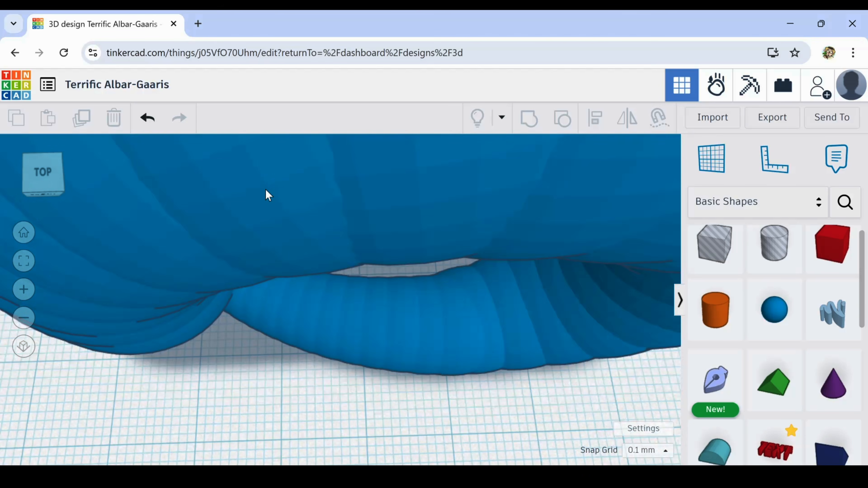
pyautogui.scroll(5, 264, 190)
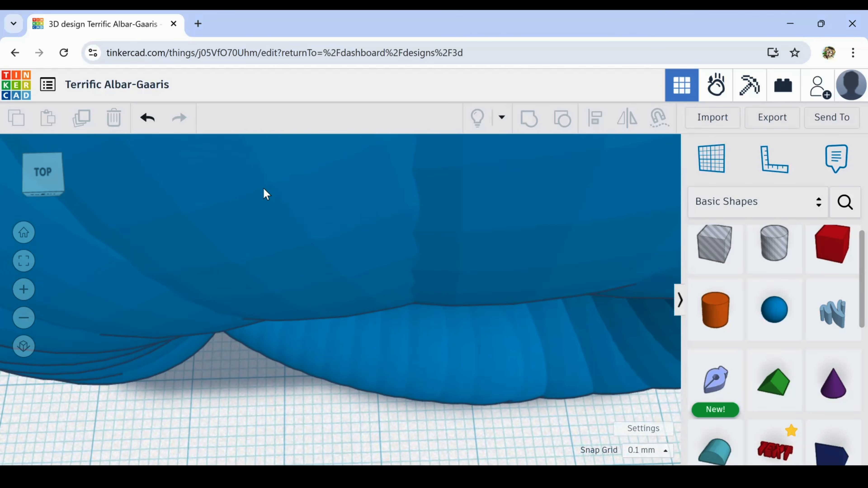
pyautogui.scroll(-5, 263, 188)
pyautogui.moveTo(263, 187); pyautogui.dragTo(262, 163, button='right')
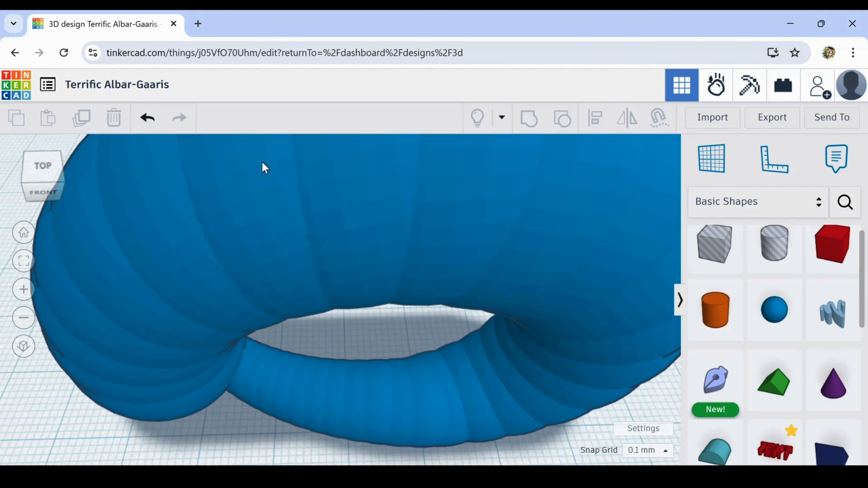
pyautogui.scroll(-5, 279, 234)
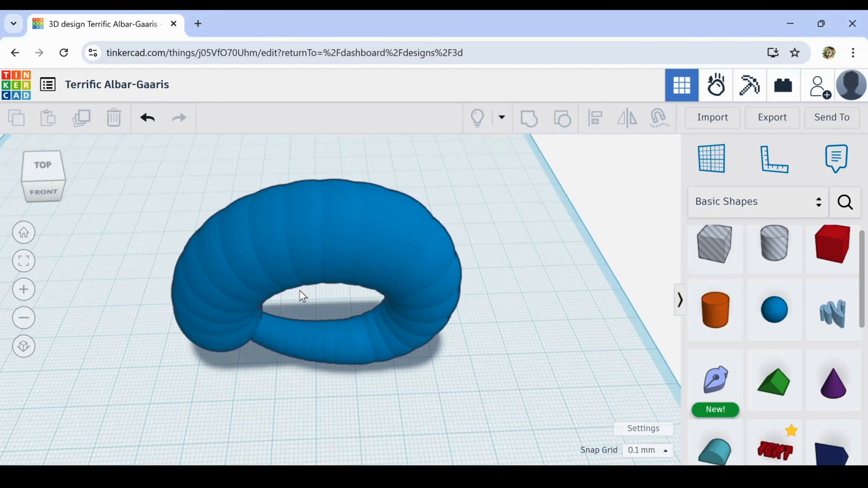
pyautogui.moveTo(300, 291); pyautogui.dragTo(294, 261, button='right')
pyautogui.moveTo(294, 290); pyautogui.dragTo(300, 307, button='right')
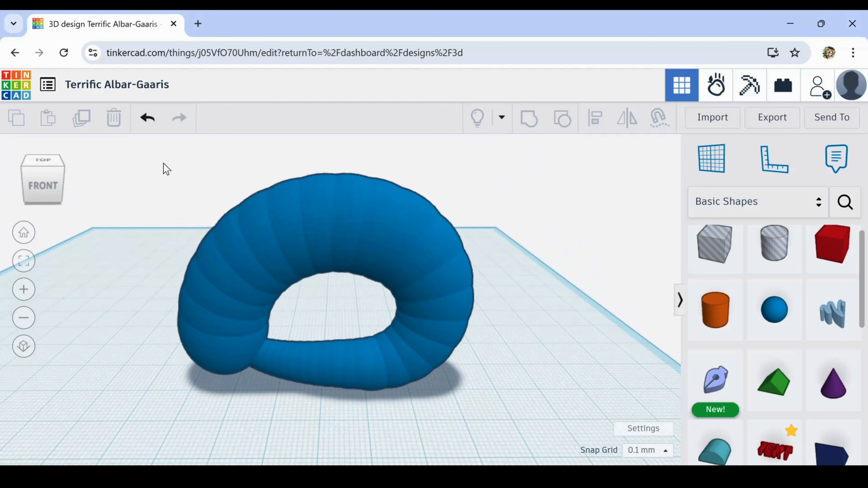
pyautogui.scroll(6, 310, 254)
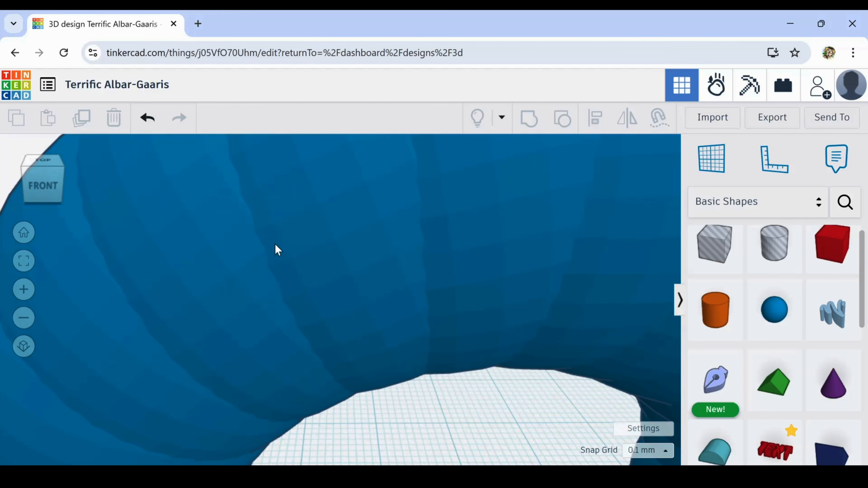
pyautogui.scroll(-6, 211, 304)
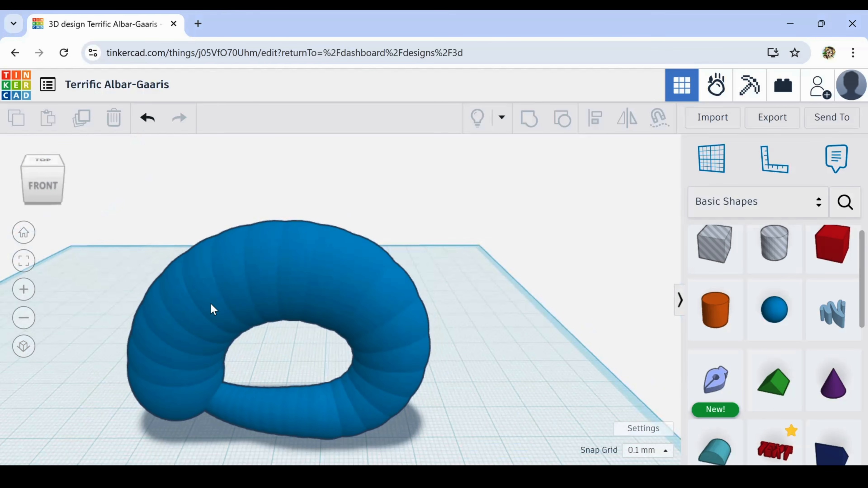
# Group all the spheres of the curled body into one solid shape, then deselect it
pyautogui.moveTo(128, 262); pyautogui.dragTo(175, 219, button='middle')
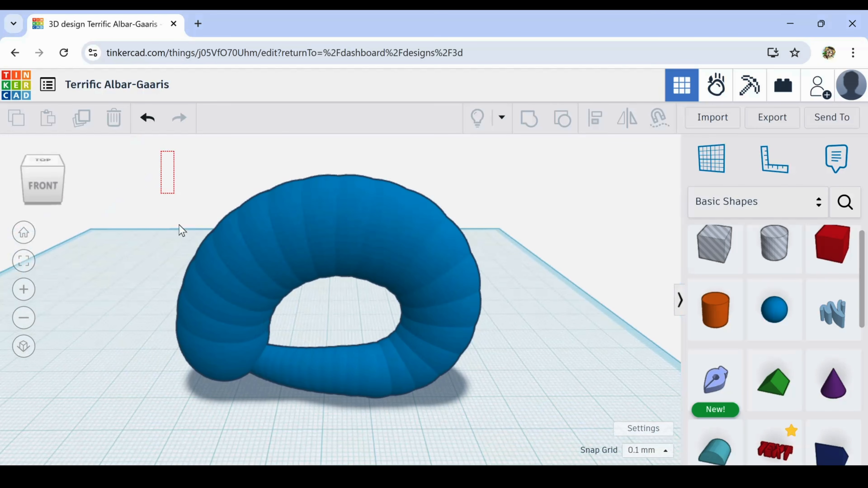
pyautogui.moveTo(181, 231); pyautogui.dragTo(483, 416)
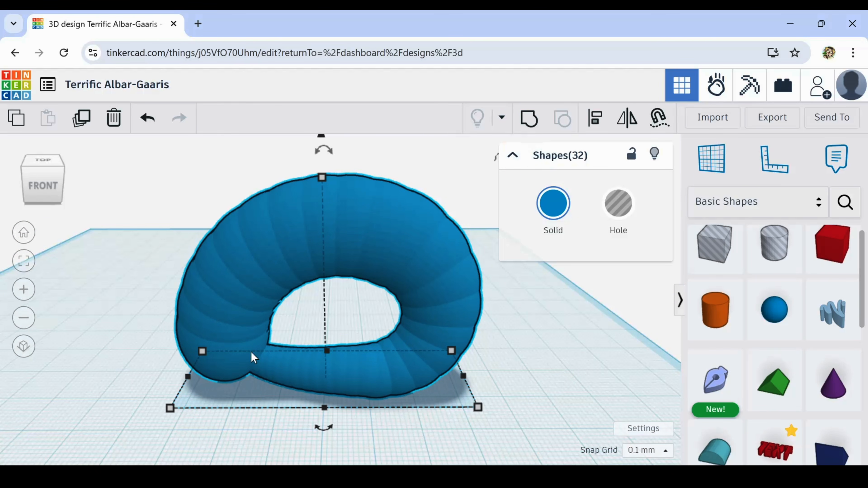
pyautogui.click(530, 121)
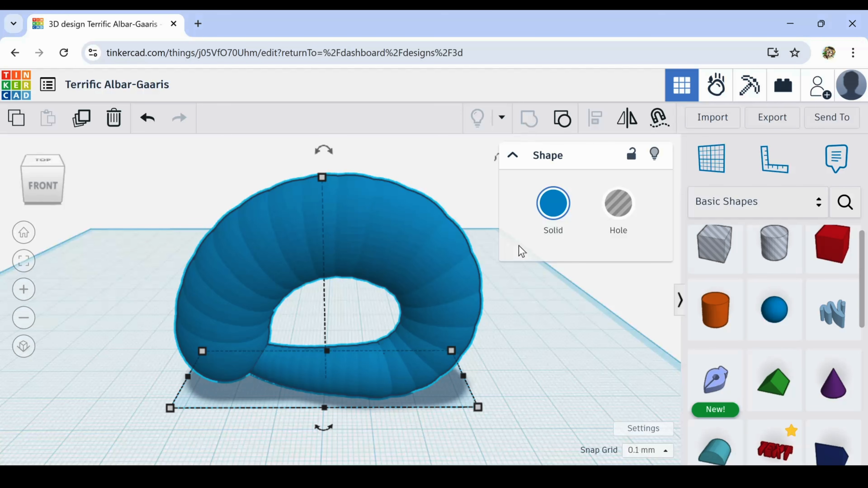
pyautogui.moveTo(536, 379); pyautogui.dragTo(518, 365, button='right')
pyautogui.click(518, 364)
# Search the community shapes for "hi" and place the hi-res sphere ii on the workplane in front of the curled body
pyautogui.scroll(-2, 518, 363)
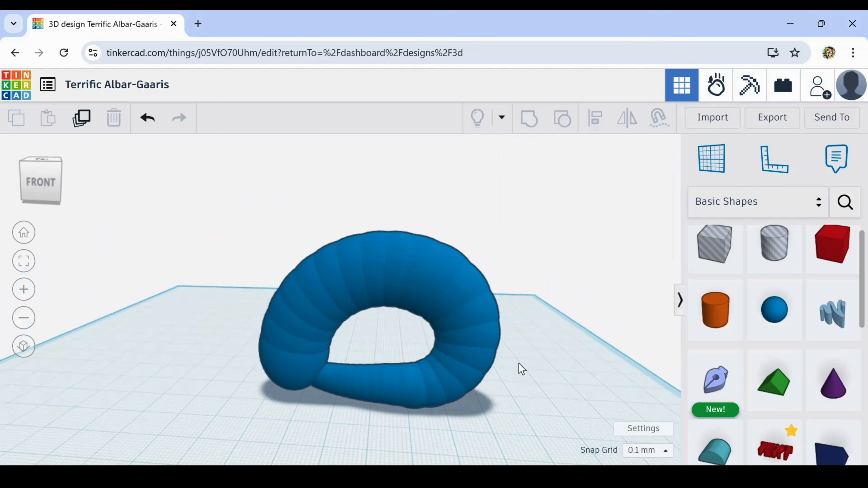
pyautogui.moveTo(518, 363); pyautogui.dragTo(538, 375, button='right')
pyautogui.moveTo(538, 375); pyautogui.dragTo(501, 329, button='middle')
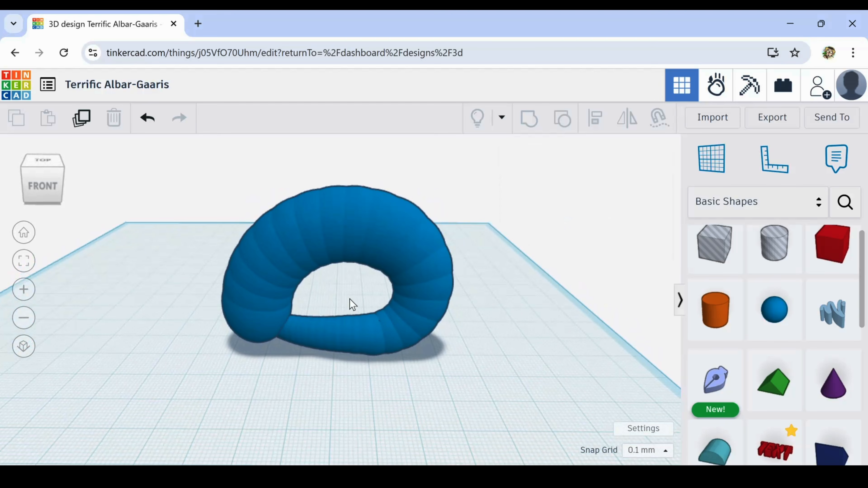
pyautogui.scroll(3, 345, 297)
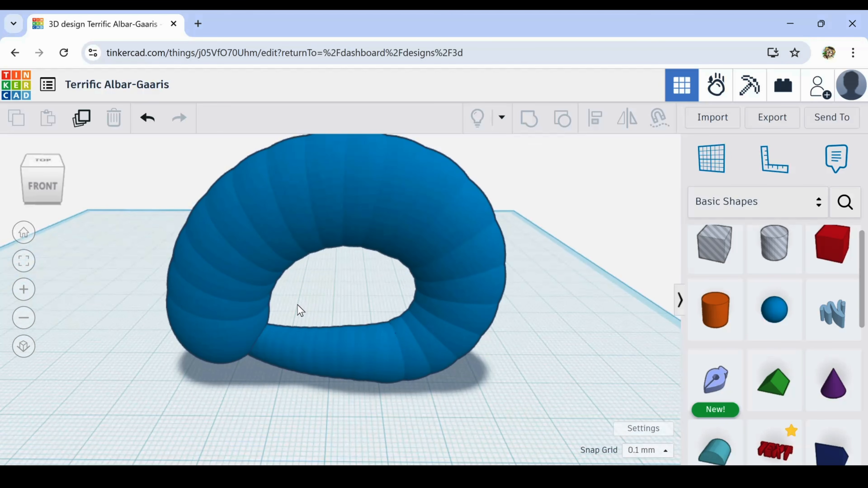
pyautogui.scroll(-2, 301, 311)
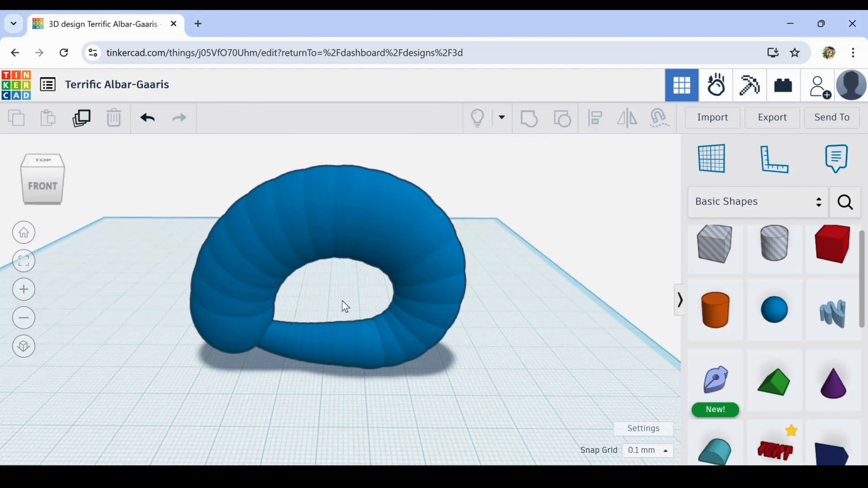
pyautogui.moveTo(342, 297); pyautogui.dragTo(360, 279, button='middle')
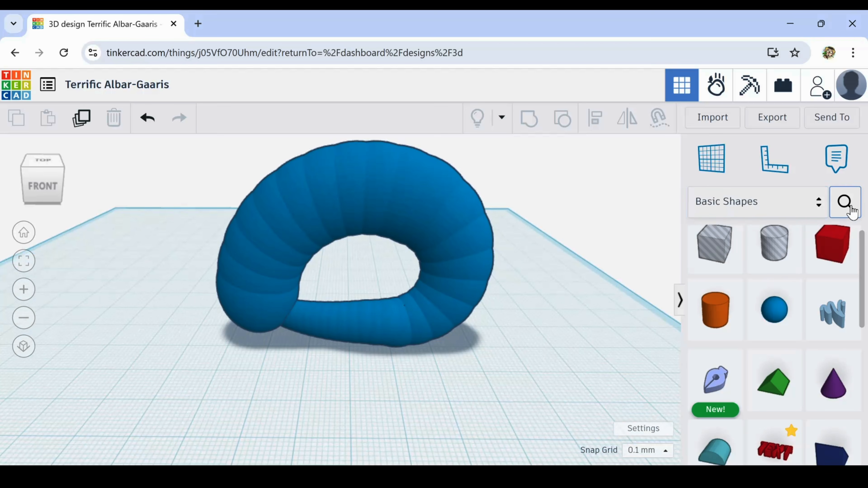
pyautogui.click(844, 203)
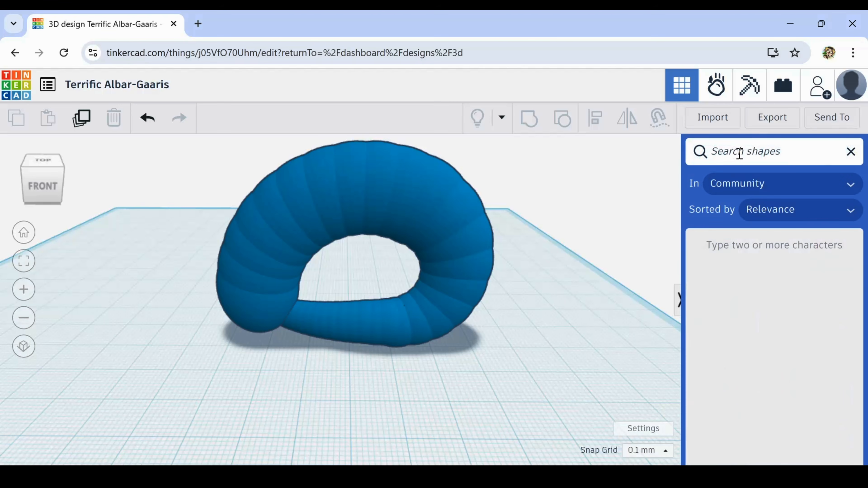
pyautogui.write('hi')
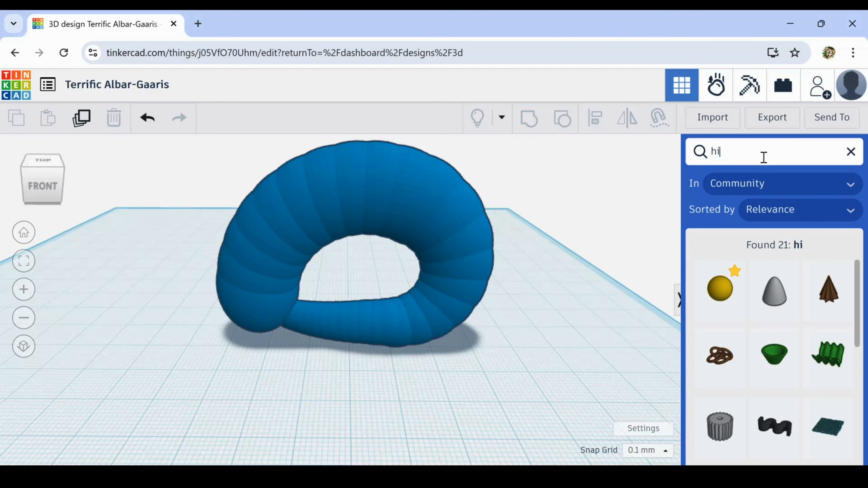
pyautogui.moveTo(723, 290); pyautogui.dragTo(381, 379)
pyautogui.scroll(-4, 766, 346)
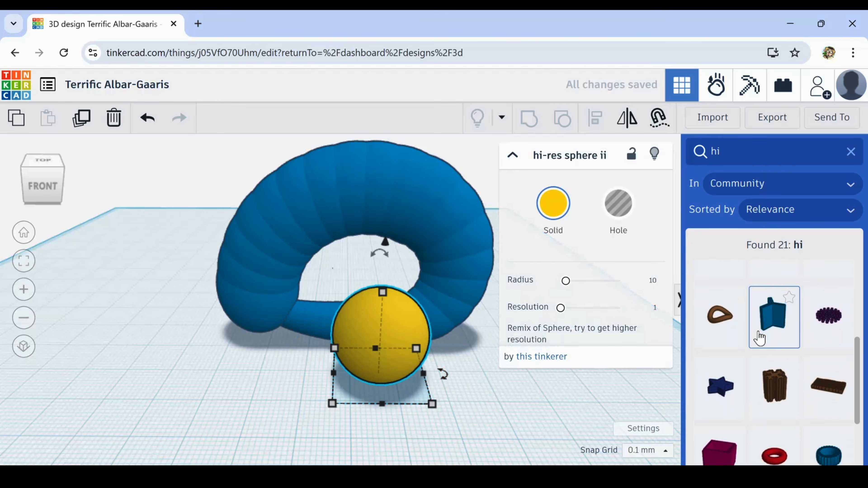
# Find the HD Torus (overlapping) among the community shapes and place it on the workplane beside the yellow sphere
pyautogui.scroll(-3, 759, 338)
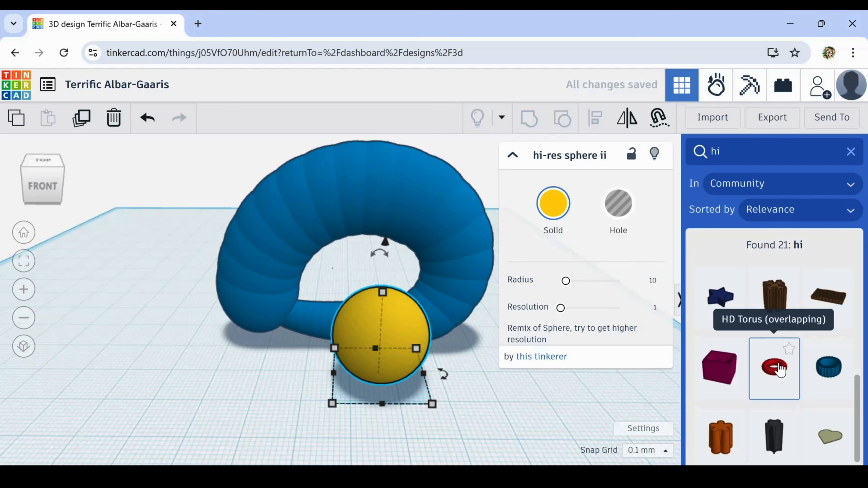
pyautogui.moveTo(777, 372); pyautogui.dragTo(493, 375)
pyautogui.moveTo(429, 424); pyautogui.dragTo(393, 410, button='right')
pyautogui.moveTo(393, 411); pyautogui.dragTo(262, 444, button='middle')
pyautogui.scroll(5, 349, 385)
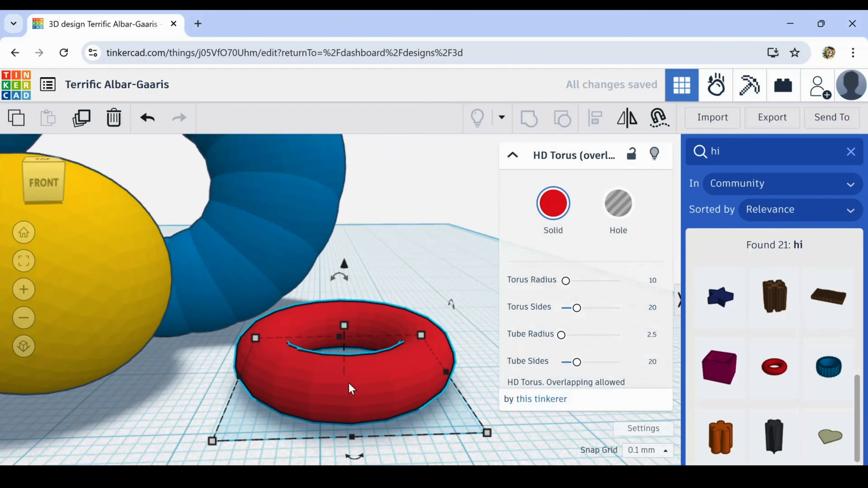
pyautogui.moveTo(352, 383); pyautogui.dragTo(347, 401, button='right')
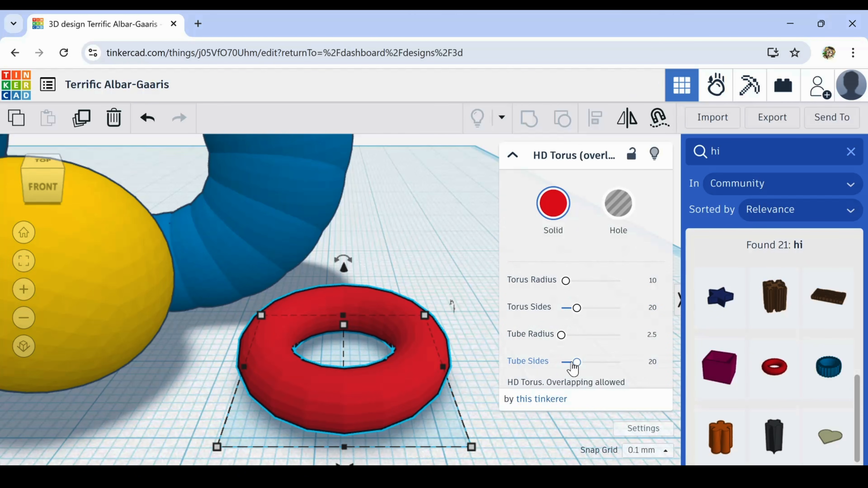
# Set both the torus sides and the tube sides of the red torus to 64
pyautogui.moveTo(580, 309); pyautogui.dragTo(589, 308)
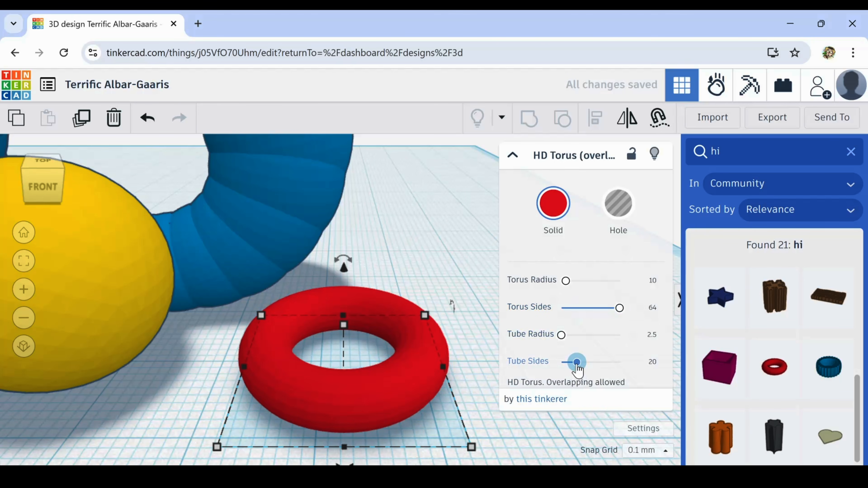
pyautogui.moveTo(578, 371); pyautogui.dragTo(639, 366)
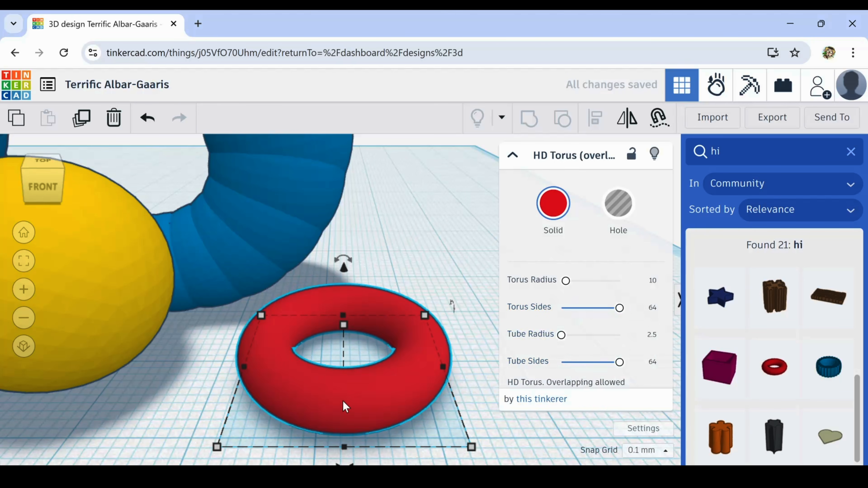
# Examine the torus's surface smoothness up close from several angles, and delete the torus
pyautogui.scroll(4, 348, 406)
pyautogui.moveTo(348, 406)
pyautogui.mouseDown(button='right')
pyautogui.moveTo(407, 368)
pyautogui.moveTo(353, 419)
pyautogui.mouseUp(button='right')
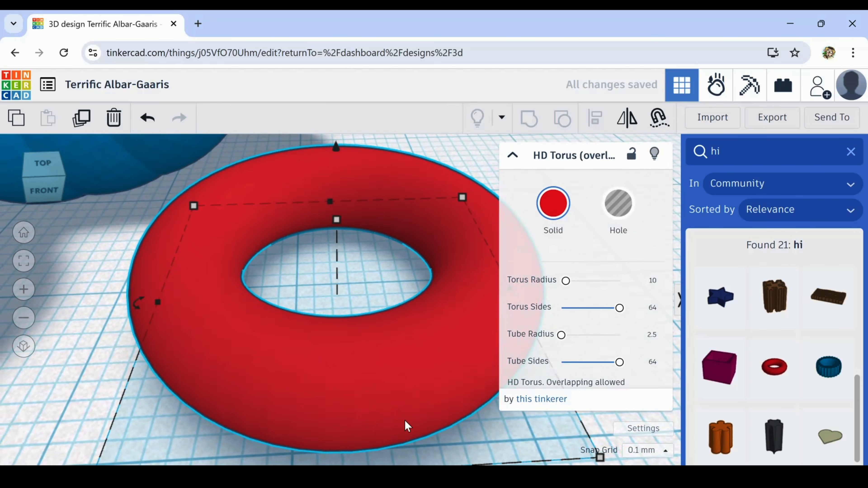
pyautogui.moveTo(406, 421); pyautogui.dragTo(388, 405, button='middle')
pyautogui.scroll(1, 330, 307)
pyautogui.moveTo(330, 308); pyautogui.dragTo(227, 352, button='right')
pyautogui.scroll(-5, 227, 353)
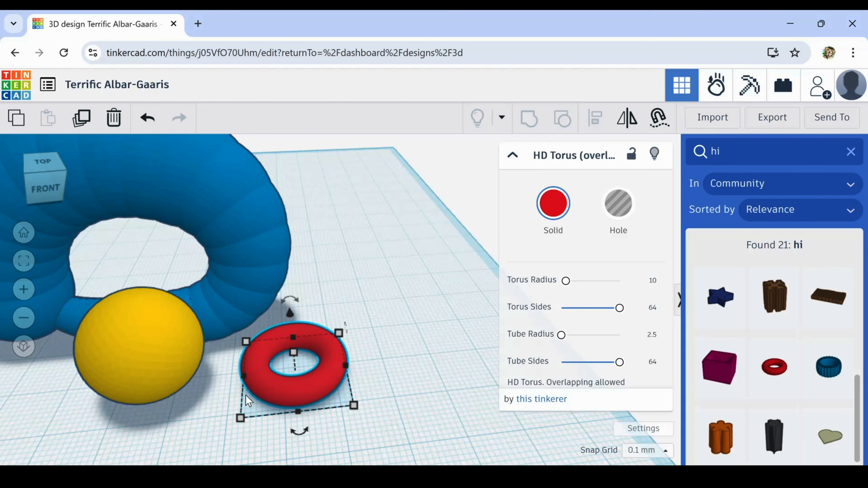
pyautogui.moveTo(378, 345); pyautogui.dragTo(295, 415)
pyautogui.scroll(5, 295, 415)
pyautogui.scroll(2, 294, 401)
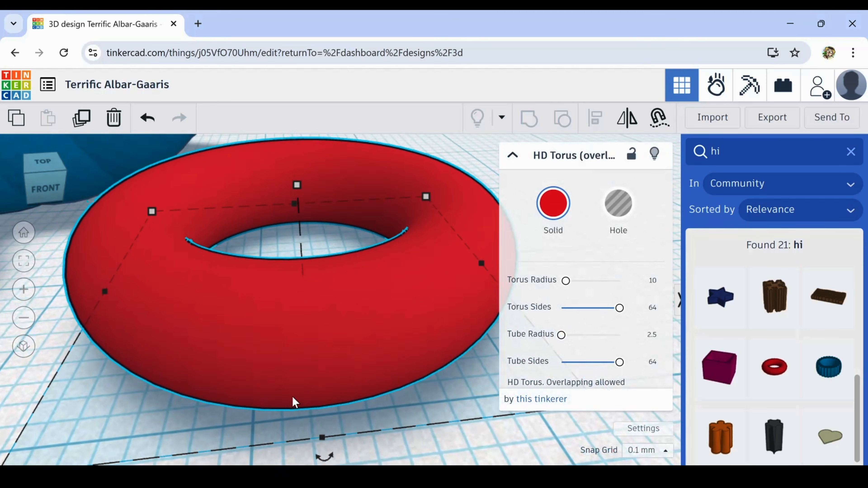
pyautogui.scroll(-5, 287, 363)
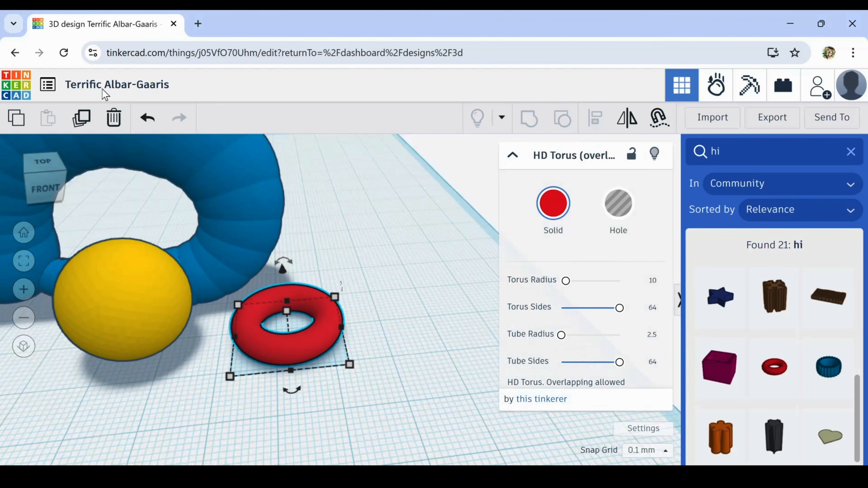
pyautogui.click(113, 124)
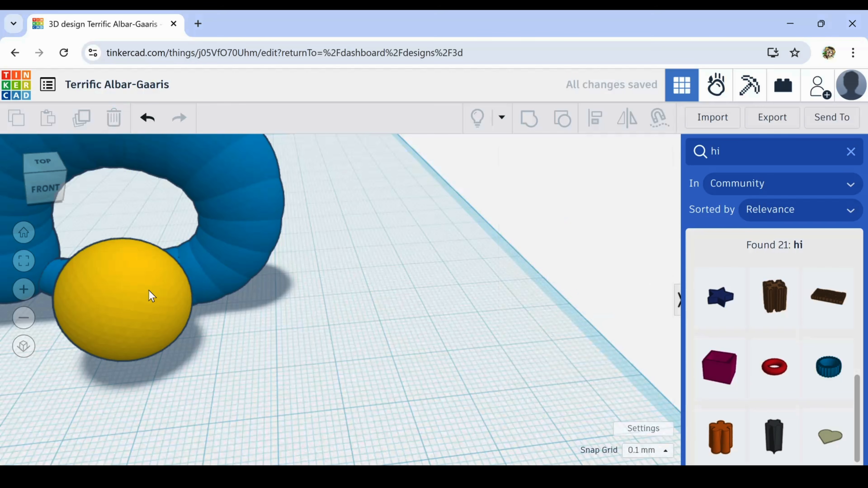
# Set the yellow hi-res sphere's resolution to 5 and inspect its surface up close
pyautogui.click(140, 290)
pyautogui.press('f')
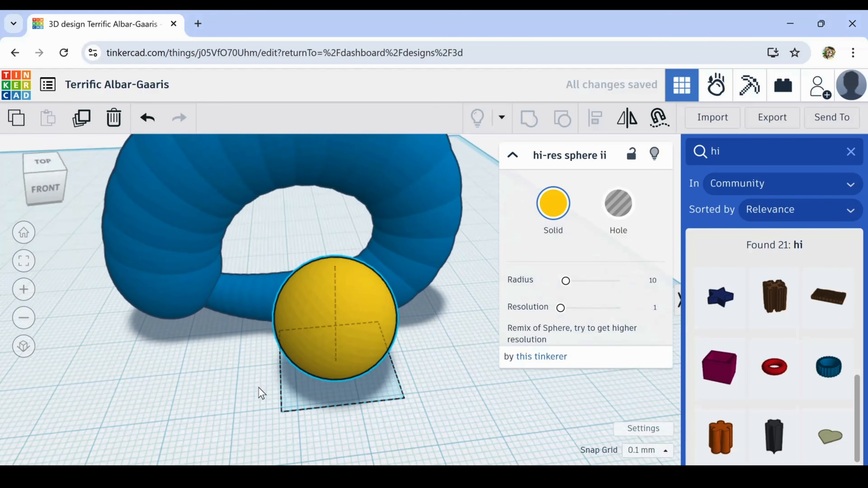
pyautogui.moveTo(560, 308); pyautogui.dragTo(620, 308)
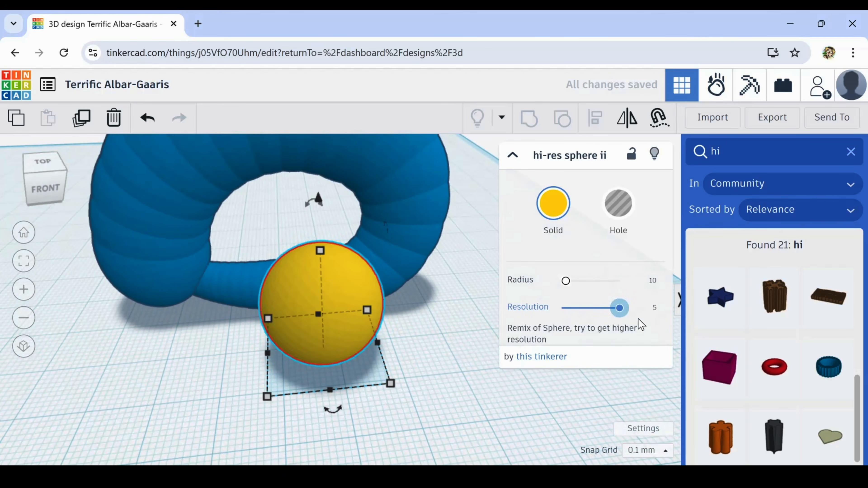
pyautogui.scroll(3, 314, 330)
pyautogui.moveTo(314, 334); pyautogui.dragTo(260, 301, button='right')
pyautogui.scroll(-5, 273, 301)
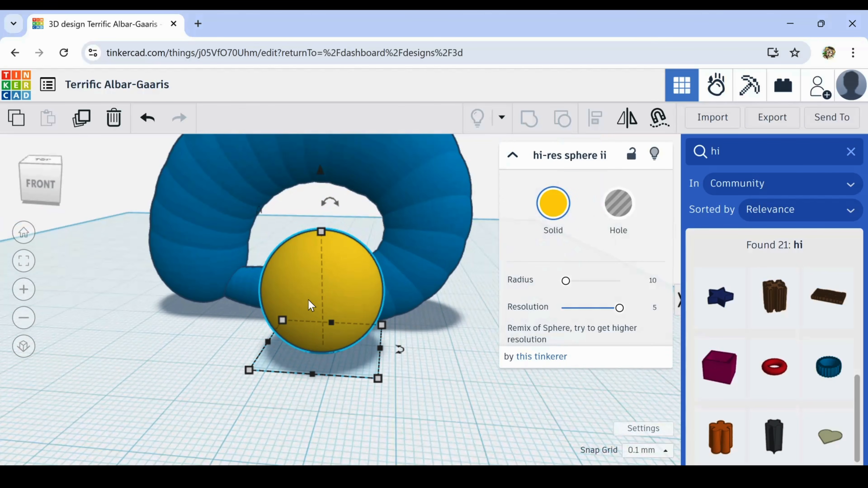
pyautogui.scroll(3, 409, 398)
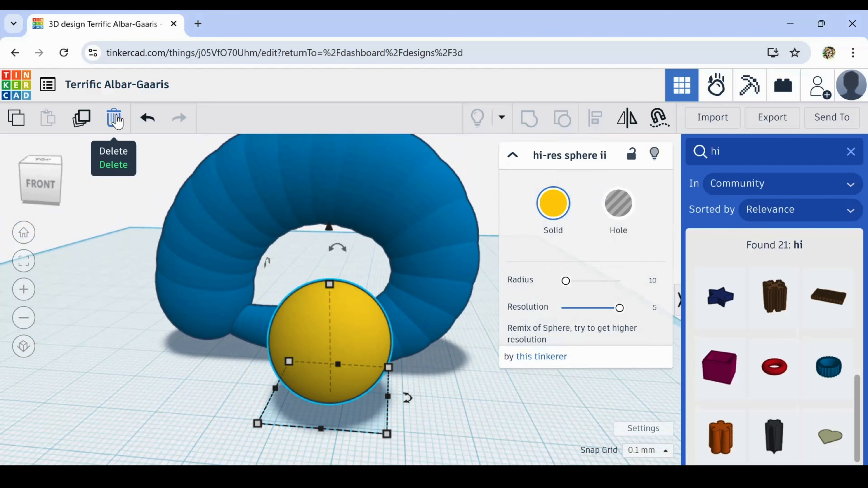
# Delete the yellow hi-res sphere in front of the curled body
pyautogui.click(113, 118)
pyautogui.moveTo(142, 273); pyautogui.dragTo(209, 382, button='right')
pyautogui.scroll(-3, 219, 374)
pyautogui.moveTo(223, 364); pyautogui.dragTo(310, 373, button='middle')
pyautogui.moveTo(313, 377); pyautogui.dragTo(321, 359, button='right')
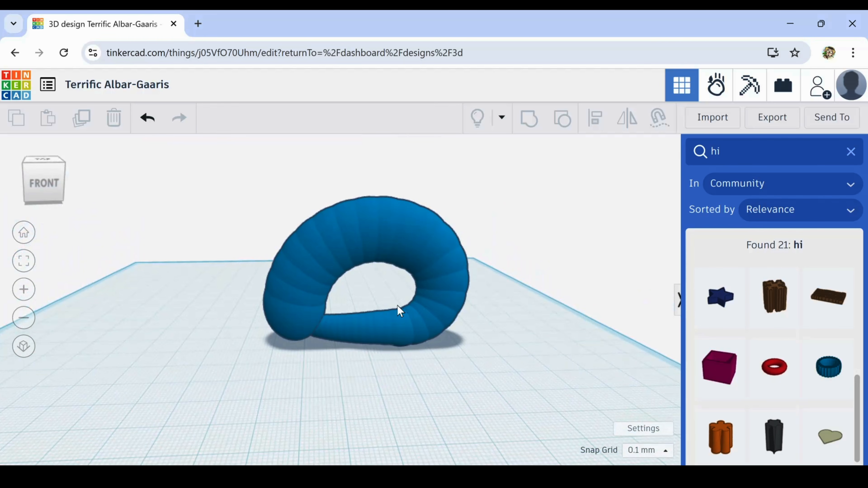
# Ungroup the curled body into its individual spheres
pyautogui.scroll(2, 388, 303)
pyautogui.scroll(-2, 387, 303)
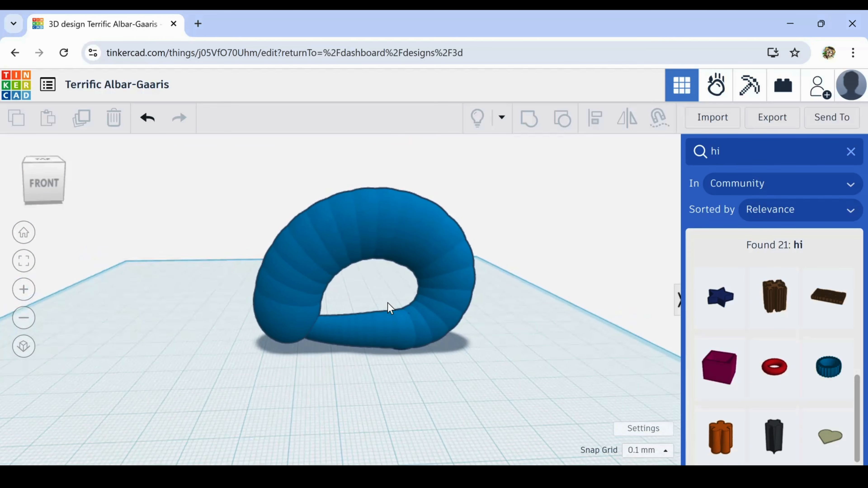
pyautogui.moveTo(357, 427); pyautogui.dragTo(324, 429, button='right')
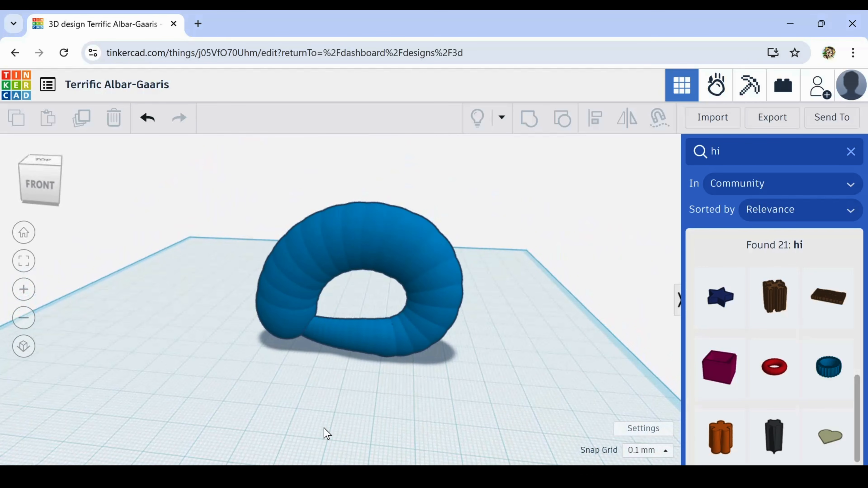
pyautogui.scroll(5, 380, 329)
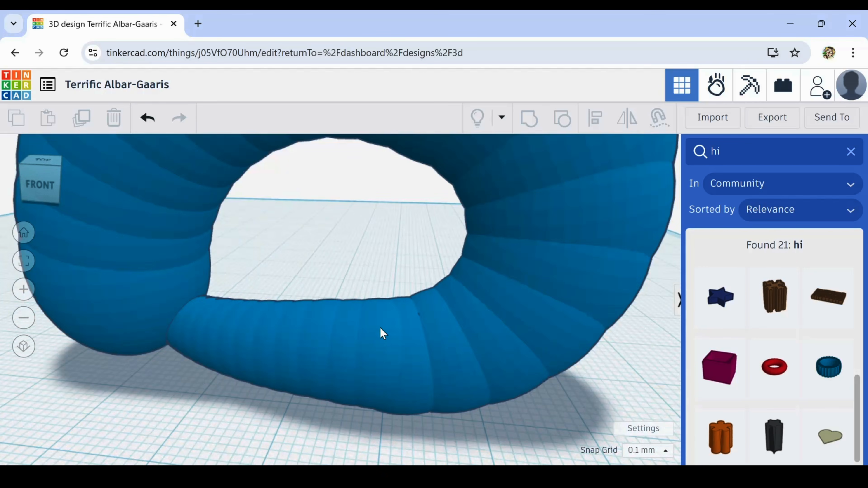
pyautogui.click(372, 333)
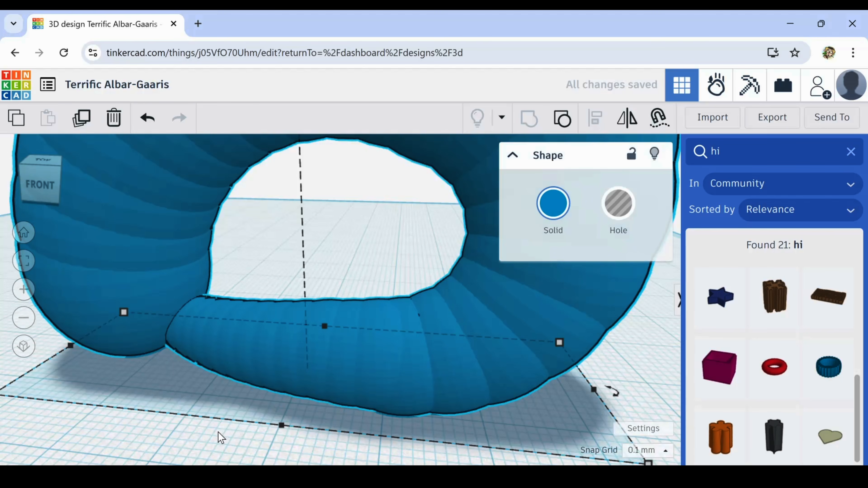
pyautogui.scroll(-5, 221, 438)
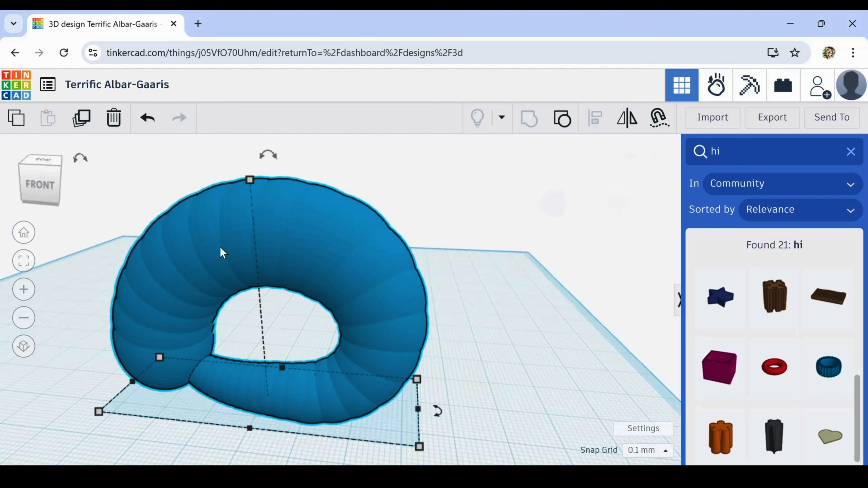
pyautogui.click(562, 118)
# Raise three separate spheres along the straight bottom section of the curled body slightly, the last by about 1.1 mm
pyautogui.scroll(5, 229, 442)
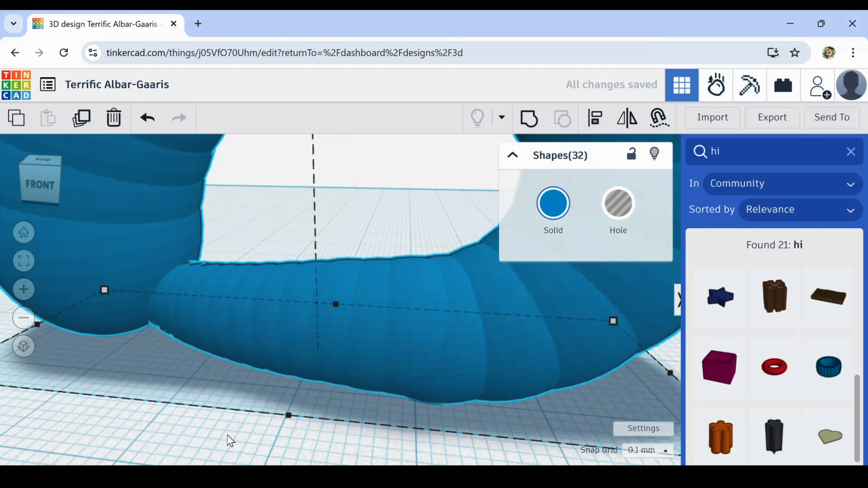
pyautogui.click(389, 318)
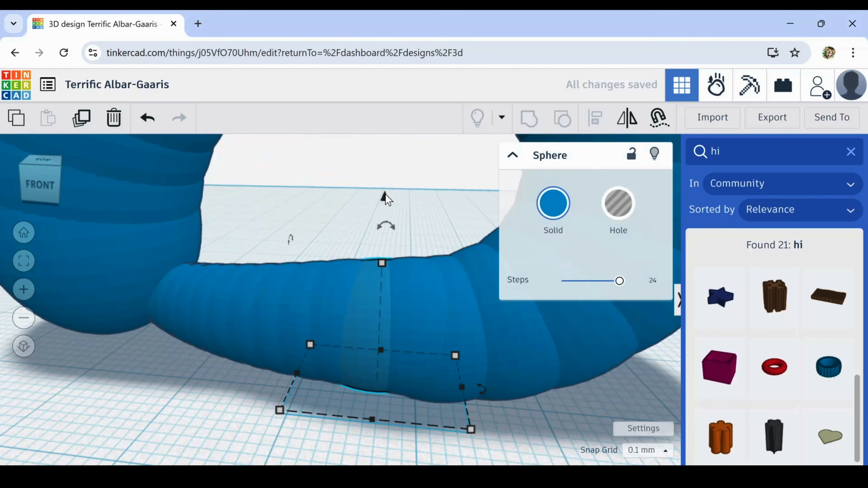
pyautogui.moveTo(386, 194)
pyautogui.mouseDown()
pyautogui.moveTo(386, 212)
pyautogui.moveTo(389, 144)
pyautogui.moveTo(388, 188)
pyautogui.mouseUp()
pyautogui.click(458, 304)
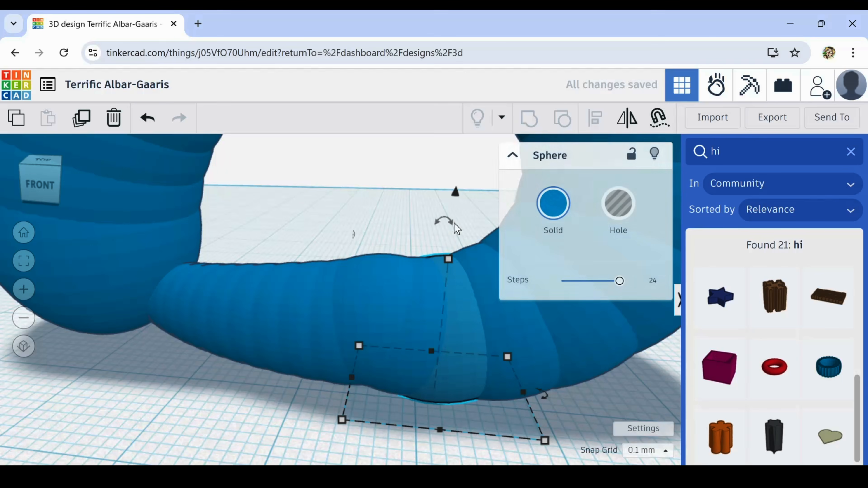
pyautogui.moveTo(456, 194); pyautogui.dragTo(457, 181)
pyautogui.click(303, 284)
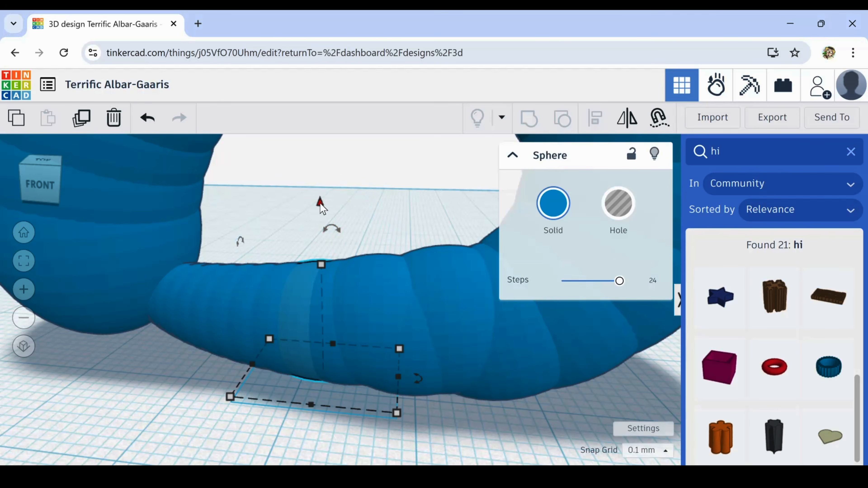
pyautogui.moveTo(320, 203)
pyautogui.mouseDown()
pyautogui.moveTo(325, 178)
pyautogui.moveTo(336, 202)
pyautogui.mouseUp()
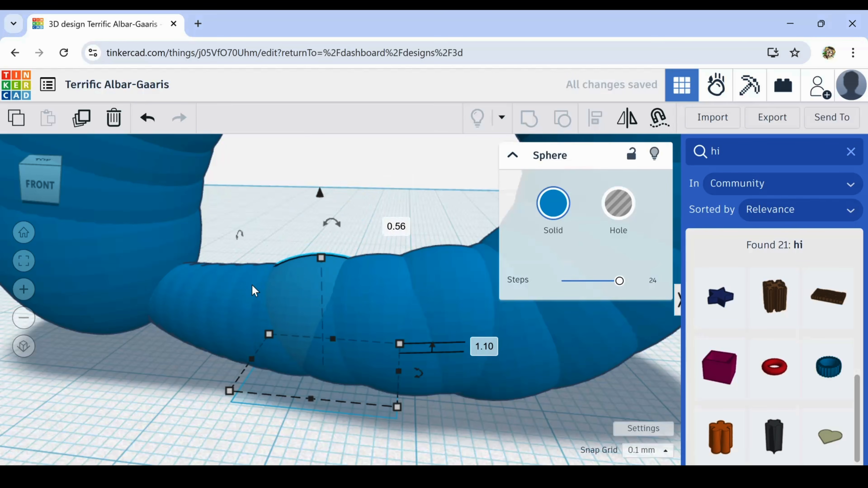
# Raise two more spheres closer to the thin end of the curled body, the last by about 1.2 mm
pyautogui.hotkey('ctrl', 'd')
pyautogui.moveTo(269, 202); pyautogui.dragTo(269, 195)
pyautogui.hotkey('ctrl', 'd')
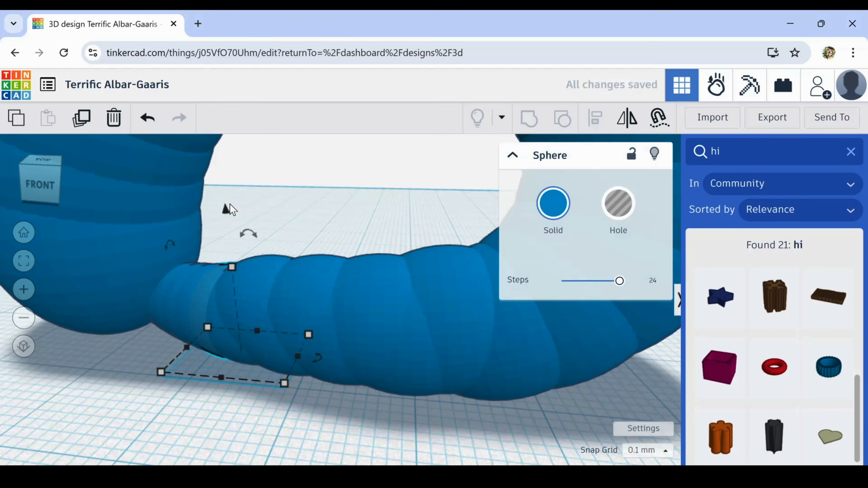
pyautogui.moveTo(224, 210); pyautogui.dragTo(224, 201)
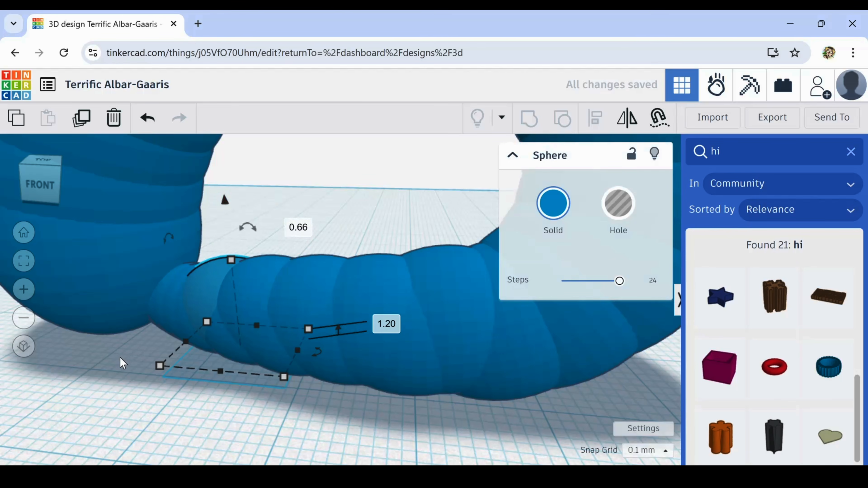
# Raise two spheres at the thin end of the curled body, by about 1.2 mm and 2.8 mm toward the tip
pyautogui.moveTo(126, 367); pyautogui.dragTo(249, 353, button='right')
pyautogui.click(264, 326)
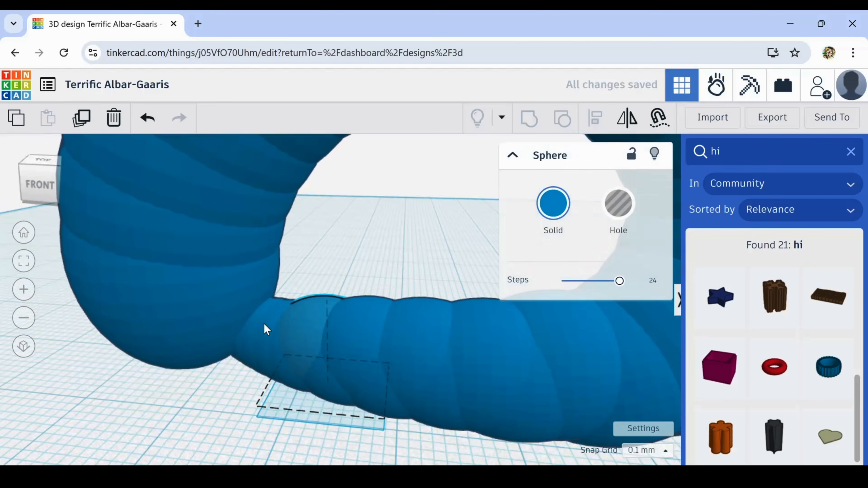
pyautogui.moveTo(288, 250); pyautogui.dragTo(288, 244)
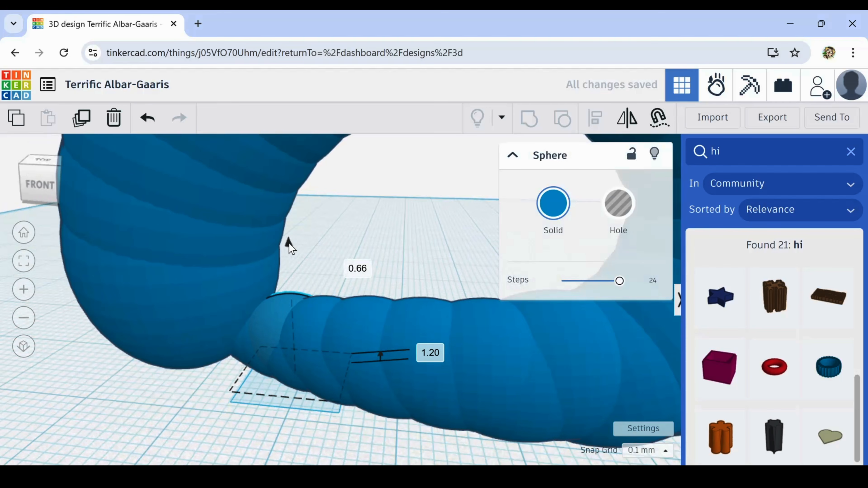
pyautogui.click(239, 342)
pyautogui.moveTo(262, 250); pyautogui.dragTo(259, 225)
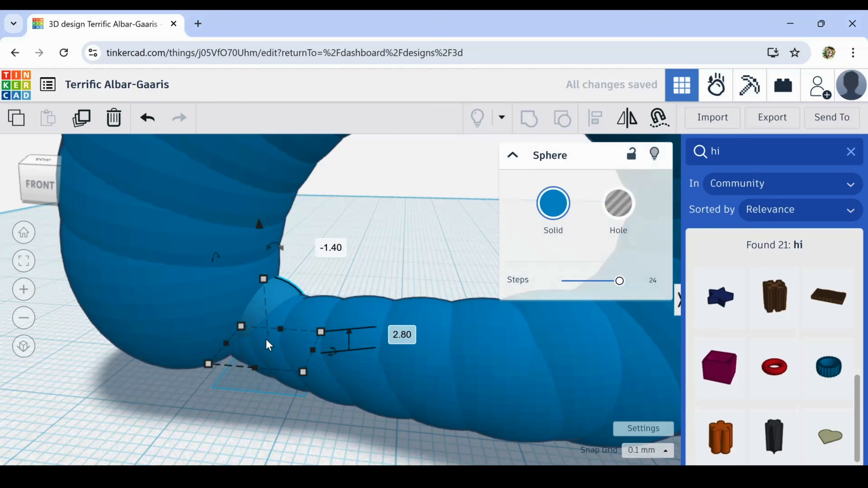
# Raise one sphere at the lower right bend of the curled body slightly, then deselect everything
pyautogui.scroll(-3, 180, 413)
pyautogui.moveTo(173, 424); pyautogui.dragTo(317, 396, button='right')
pyautogui.click(395, 370)
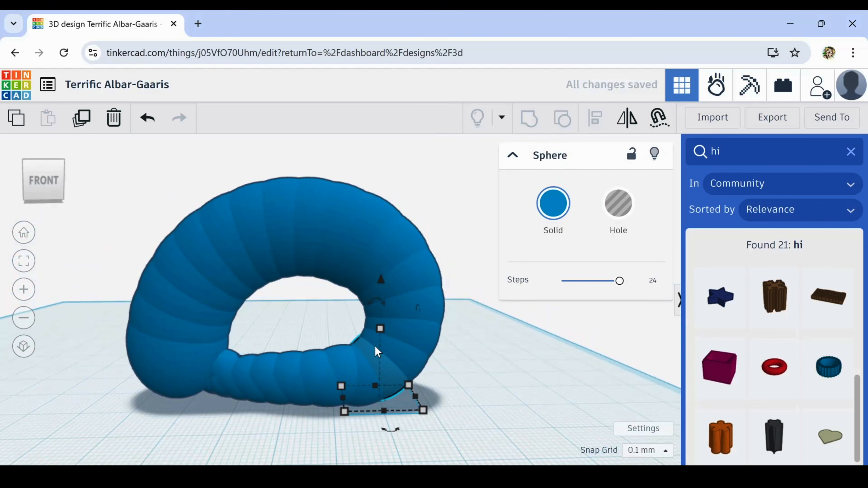
pyautogui.moveTo(380, 277); pyautogui.dragTo(379, 272)
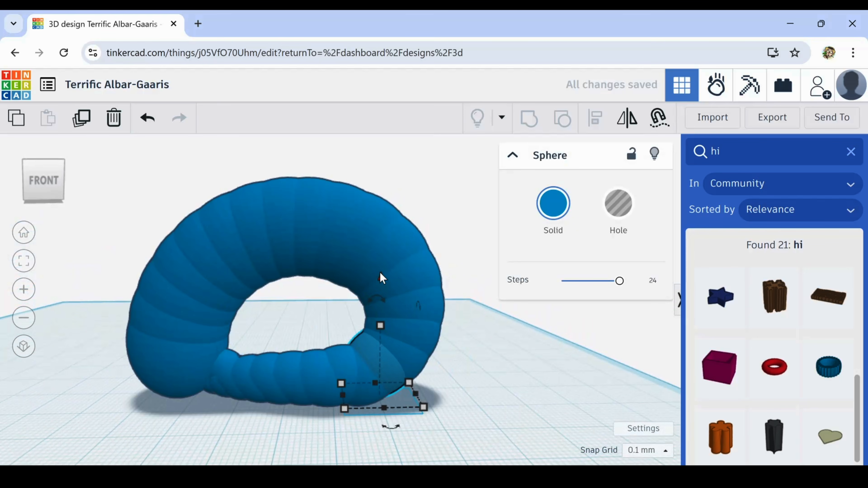
pyautogui.click(409, 330)
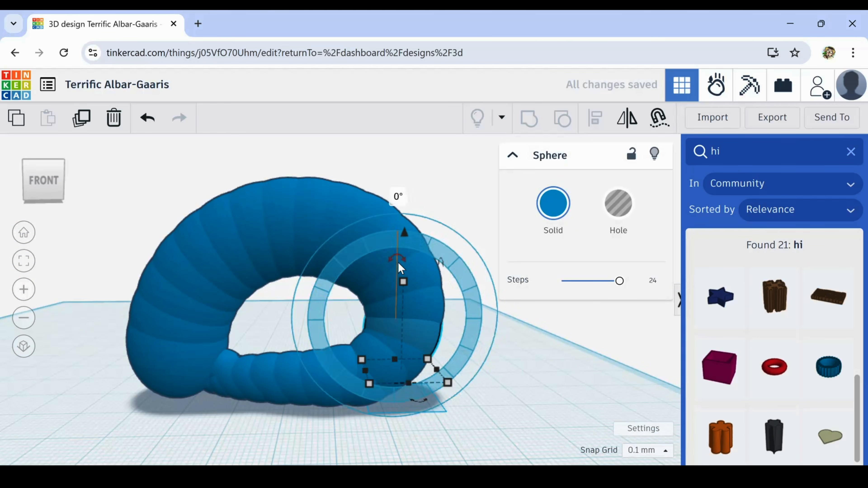
pyautogui.moveTo(404, 255)
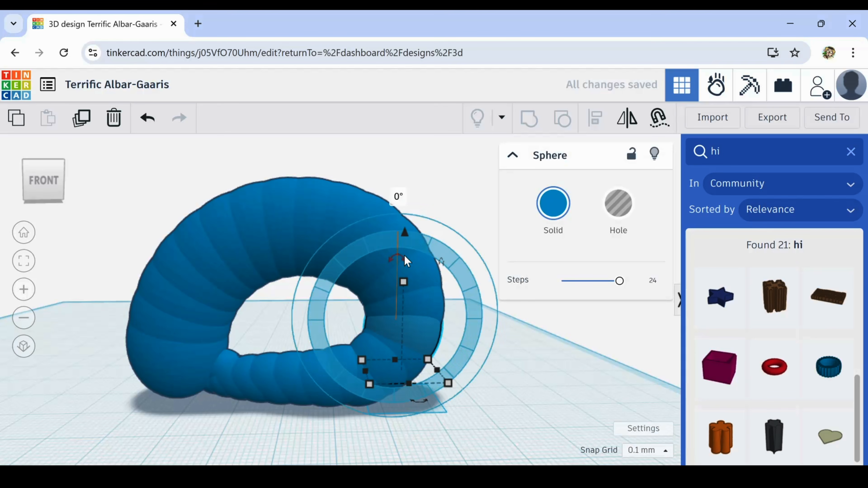
pyautogui.click(301, 437)
pyautogui.scroll(-3, 218, 432)
pyautogui.moveTo(211, 433)
pyautogui.mouseDown(button='right')
pyautogui.moveTo(294, 443)
pyautogui.moveTo(211, 441)
pyautogui.moveTo(206, 433)
pyautogui.mouseUp(button='right')
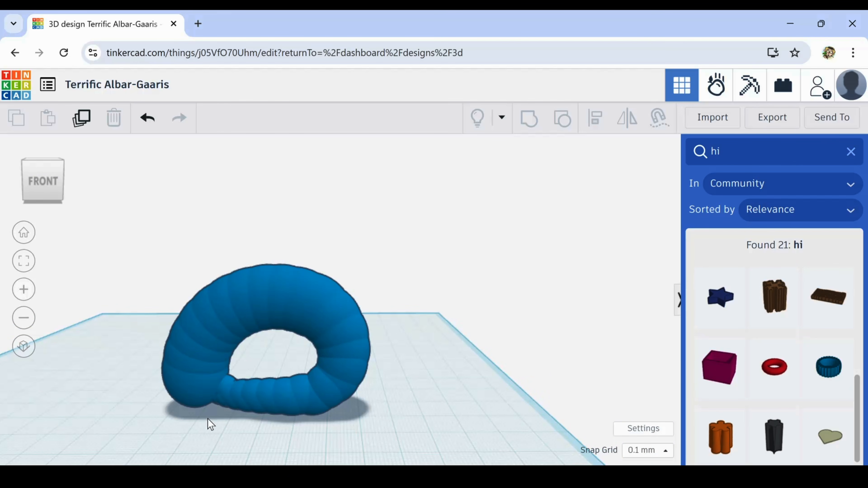
# Select all 32 spheres of the curled body and scale it down proportionally to about 32.9 mm tall
pyautogui.moveTo(207, 417); pyautogui.dragTo(246, 347, button='middle')
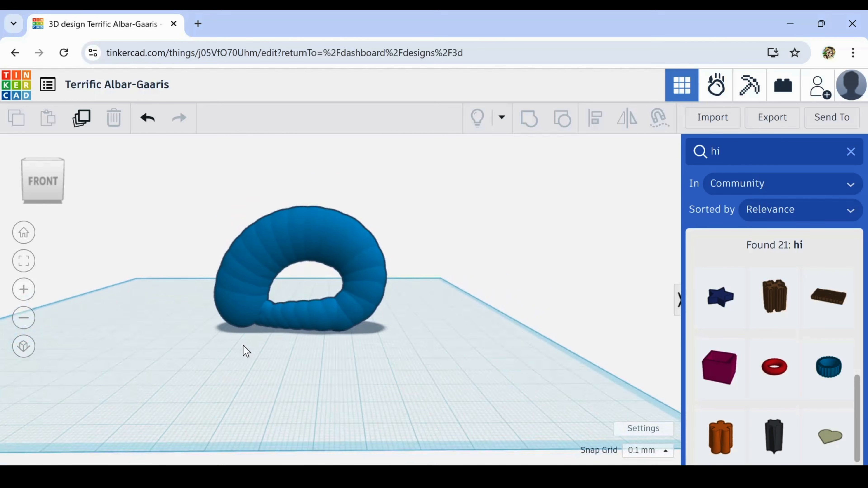
pyautogui.scroll(5, 242, 345)
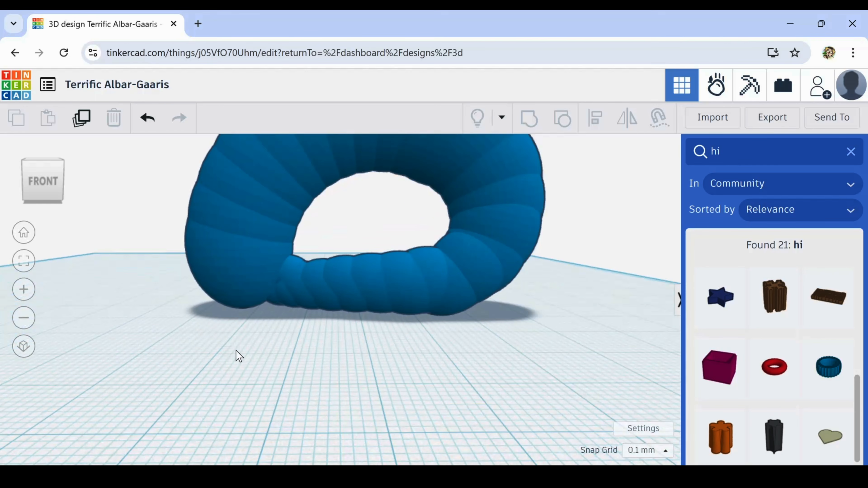
pyautogui.scroll(-4, 242, 349)
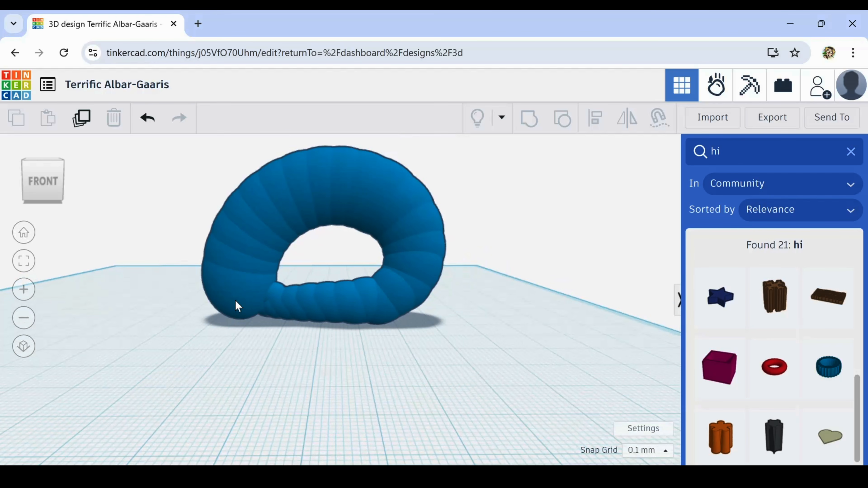
pyautogui.moveTo(217, 378); pyautogui.dragTo(243, 446, button='middle')
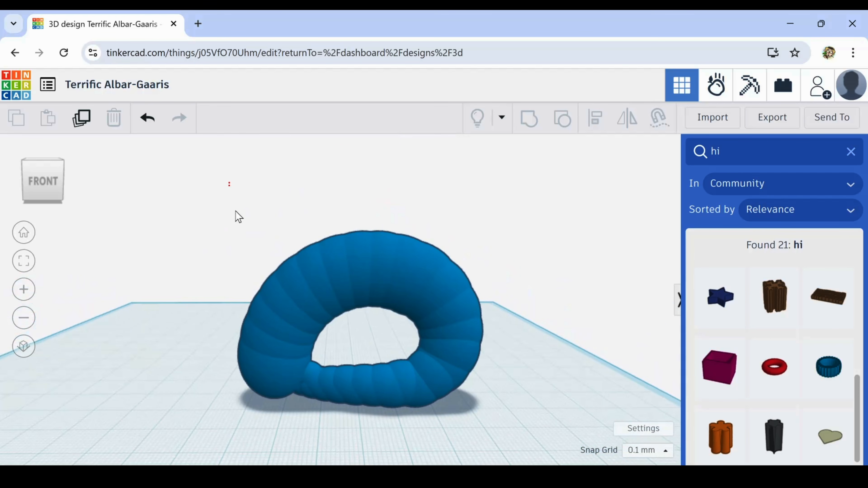
pyautogui.moveTo(239, 216); pyautogui.dragTo(454, 436)
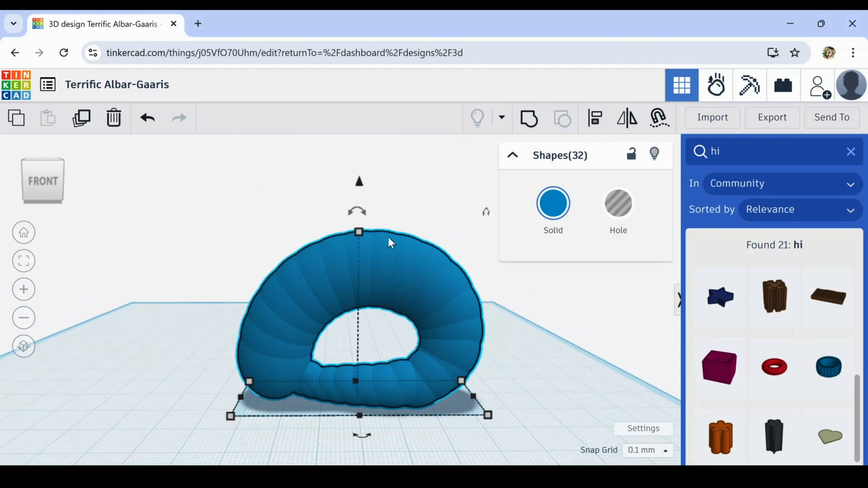
pyautogui.moveTo(362, 236); pyautogui.dragTo(366, 289)
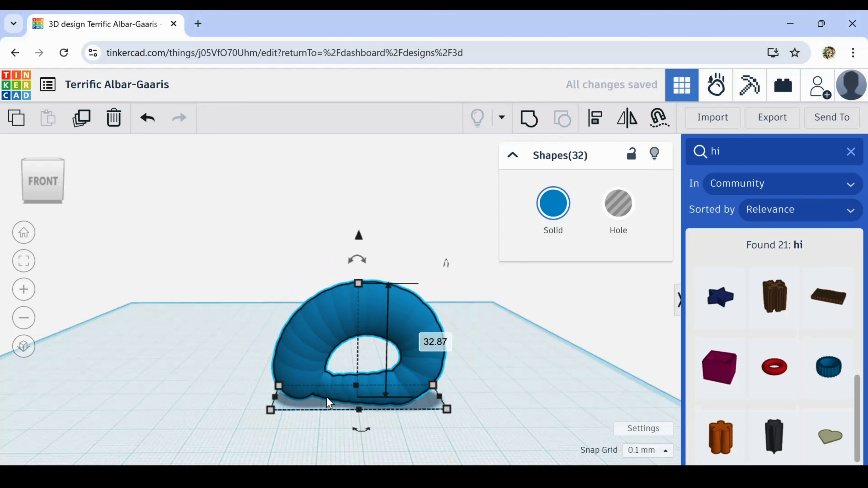
# Raise the whole curled body to about 34.7 mm above the workplane
pyautogui.hotkey('ctrl', 'Up')
pyautogui.hotkey('ctrl', 'Up')
pyautogui.hotkey('ctrl', 'Up')
pyautogui.hotkey('ctrl', 'Up')
pyautogui.hotkey('ctrl', 'Up')
pyautogui.hotkey('ctrl', 'Up')
pyautogui.hotkey('ctrl', 'Up')
pyautogui.hotkey('ctrl', 'Up')
pyautogui.hotkey('ctrl', 'Up')
pyautogui.hotkey('ctrl', 'Up')
pyautogui.hotkey('ctrl', 'Up')
pyautogui.hotkey('ctrl', 'Up')
pyautogui.hotkey('ctrl', 'Up')
pyautogui.hotkey('ctrl', 'Up')
pyautogui.hotkey('ctrl', 'Up')
pyautogui.hotkey('ctrl', 'Up')
pyautogui.hotkey('ctrl', 'Up')
pyautogui.hotkey('ctrl', 'Up')
pyautogui.hotkey('ctrl', 'Up')
pyautogui.hotkey('ctrl', 'Up')
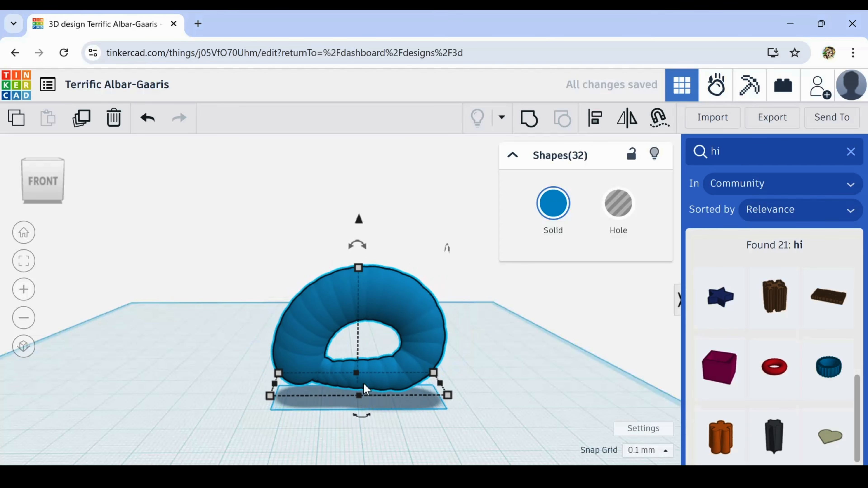
pyautogui.hotkey('ctrl', 'Up')
pyautogui.hotkey('ctrl', 'Up')
pyautogui.hotkey('ctrl', 'Up')
pyautogui.hotkey('ctrl', 'Up')
pyautogui.hotkey('ctrl', 'Up')
pyautogui.hotkey('ctrl', 'Up')
pyautogui.hotkey('ctrl', 'Up')
pyautogui.hotkey('ctrl', 'Up')
pyautogui.hotkey('ctrl', 'Up')
pyautogui.hotkey('ctrl', 'Up')
pyautogui.hotkey('ctrl', 'Up')
pyautogui.hotkey('ctrl', 'Up')
pyautogui.hotkey('ctrl', 'Up')
pyautogui.hotkey('ctrl', 'Up')
pyautogui.hotkey('ctrl', 'Up')
pyautogui.hotkey('ctrl', 'Up')
pyautogui.hotkey('ctrl', 'Up')
pyautogui.hotkey('ctrl', 'Up')
pyautogui.hotkey('ctrl', 'Up')
pyautogui.hotkey('ctrl', 'Up')
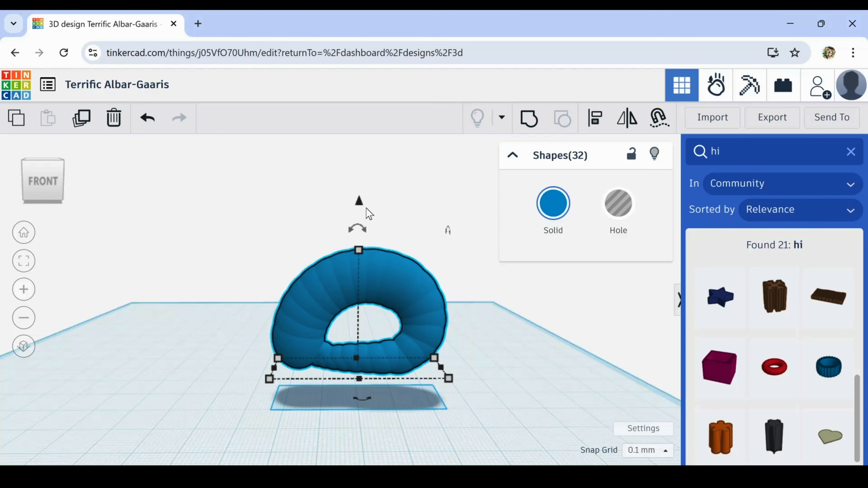
pyautogui.moveTo(358, 201); pyautogui.dragTo(364, 100)
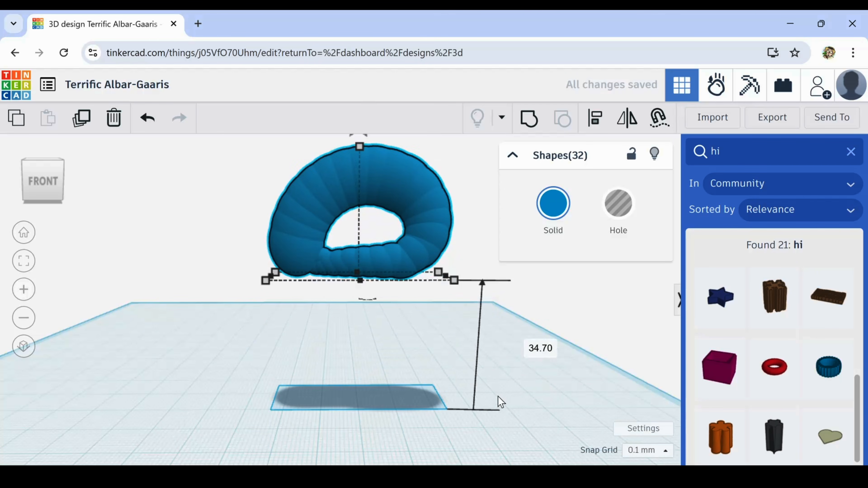
# Duplicate the last sphere at the thick end of the curled body and move the copy outward from the body
pyautogui.moveTo(499, 402); pyautogui.dragTo(387, 405, button='right')
pyautogui.scroll(5, 277, 384)
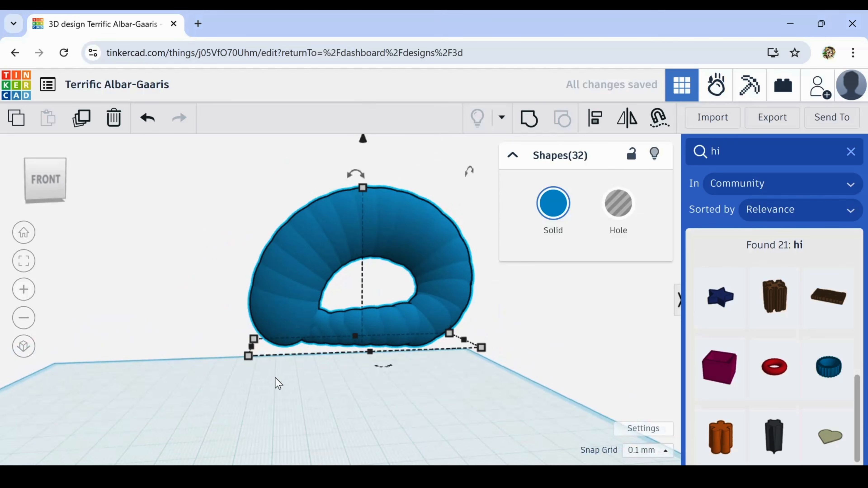
pyautogui.scroll(2, 276, 378)
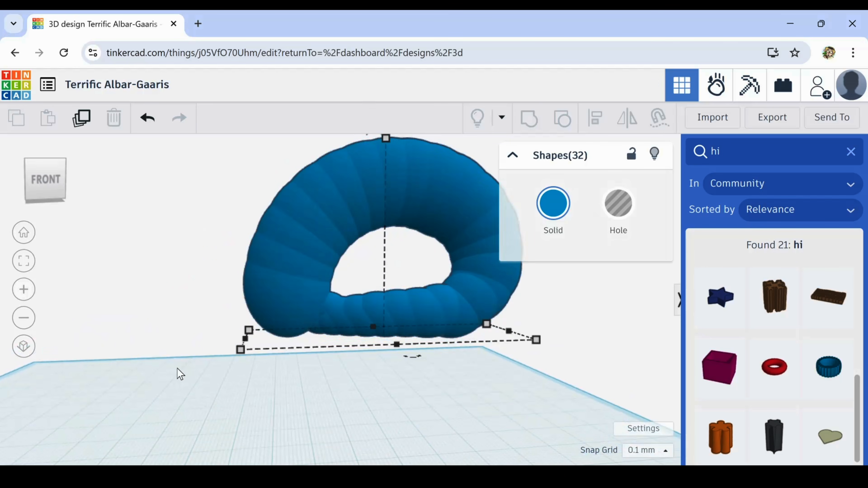
pyautogui.click(271, 310)
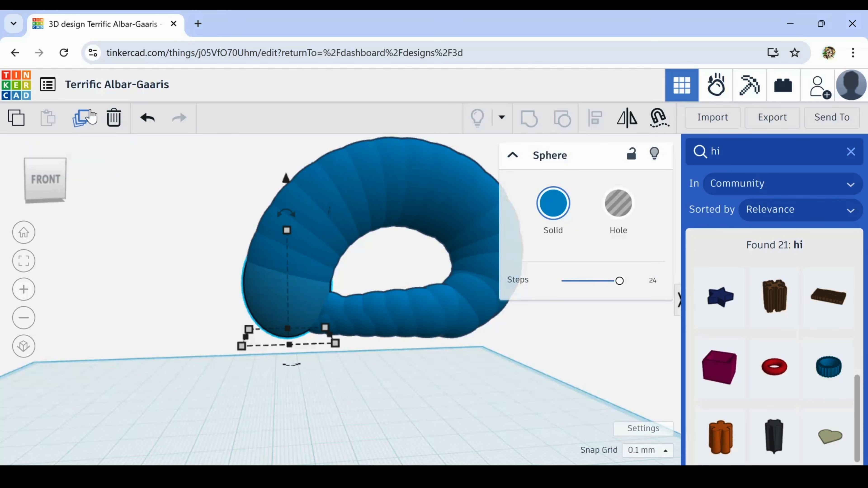
pyautogui.click(82, 118)
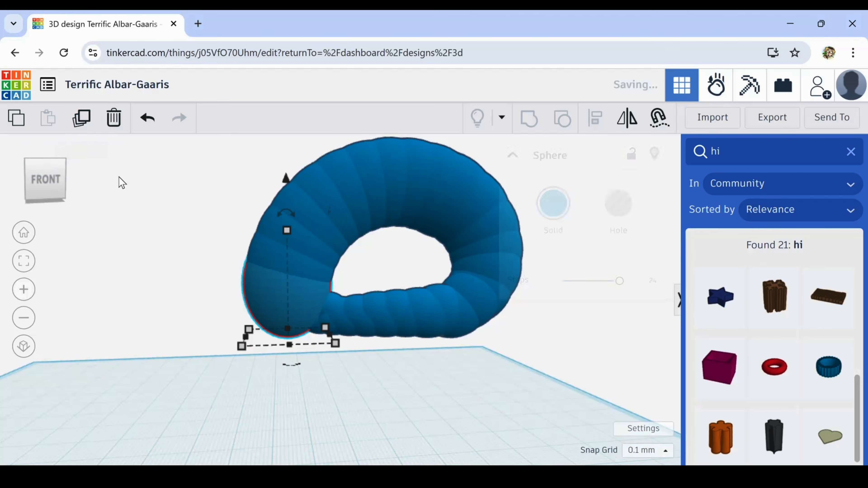
pyautogui.moveTo(214, 313)
pyautogui.mouseDown(button='right')
pyautogui.moveTo(198, 318)
pyautogui.moveTo(221, 328)
pyautogui.mouseUp(button='right')
pyautogui.moveTo(273, 343); pyautogui.dragTo(252, 335)
pyautogui.moveTo(244, 306); pyautogui.dragTo(241, 270)
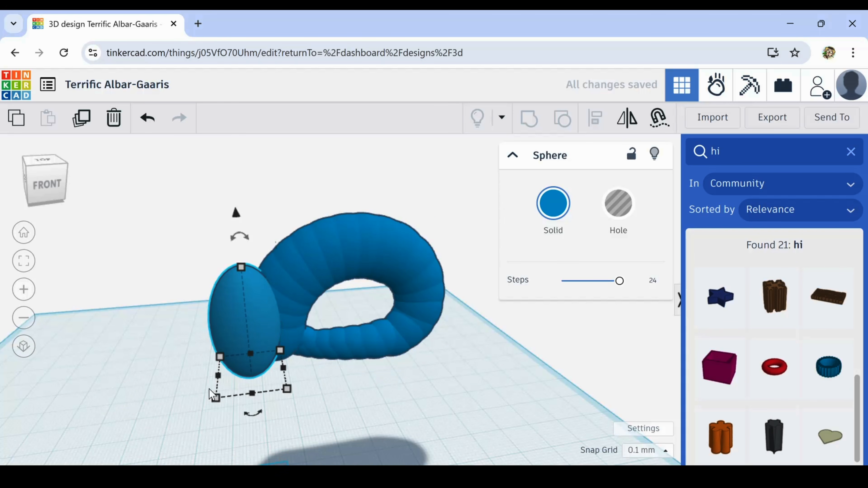
# Tilt the copied sphere slightly sideways and shift it a little beside the thick end of the curled body
pyautogui.moveTo(213, 393); pyautogui.dragTo(277, 388, button='right')
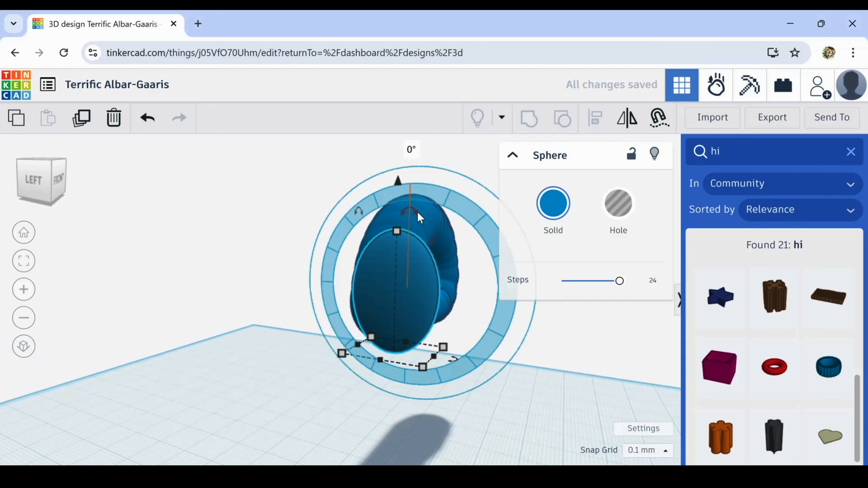
pyautogui.moveTo(417, 212); pyautogui.dragTo(390, 159)
pyautogui.moveTo(395, 317)
pyautogui.mouseDown()
pyautogui.moveTo(384, 322)
pyautogui.moveTo(376, 303)
pyautogui.moveTo(379, 317)
pyautogui.mouseUp()
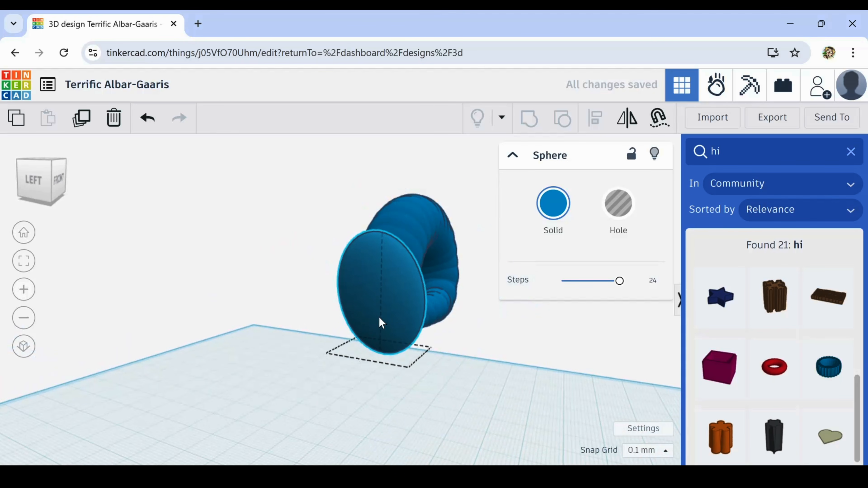
pyautogui.moveTo(379, 317); pyautogui.dragTo(298, 338, button='right')
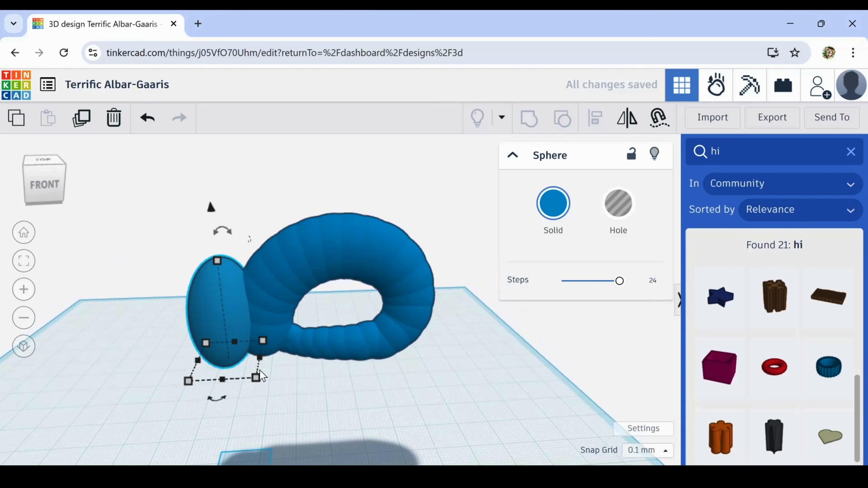
# Duplicate the tilted sphere, nudge the copy and shrink it slightly
pyautogui.moveTo(270, 369); pyautogui.dragTo(239, 314, button='right')
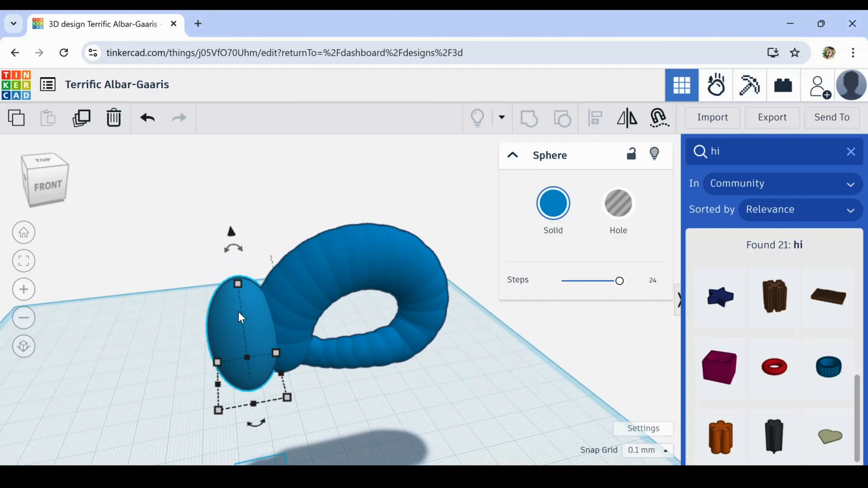
pyautogui.click(200, 342)
pyautogui.click(221, 323)
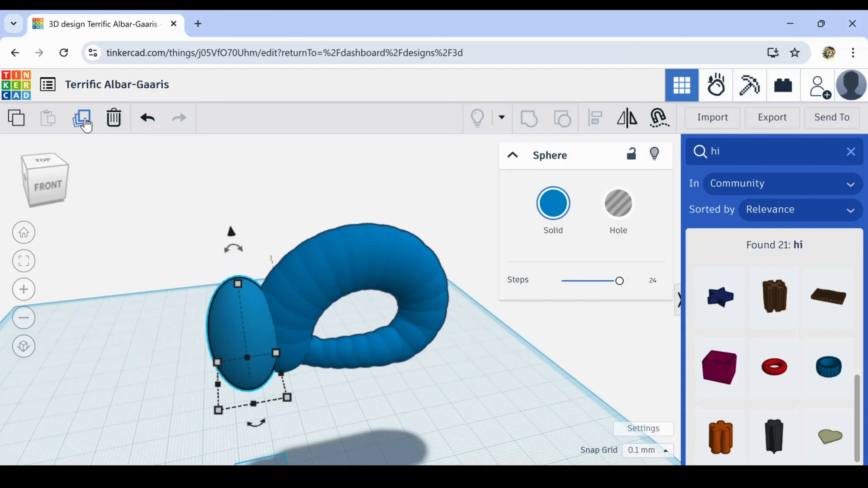
pyautogui.click(82, 119)
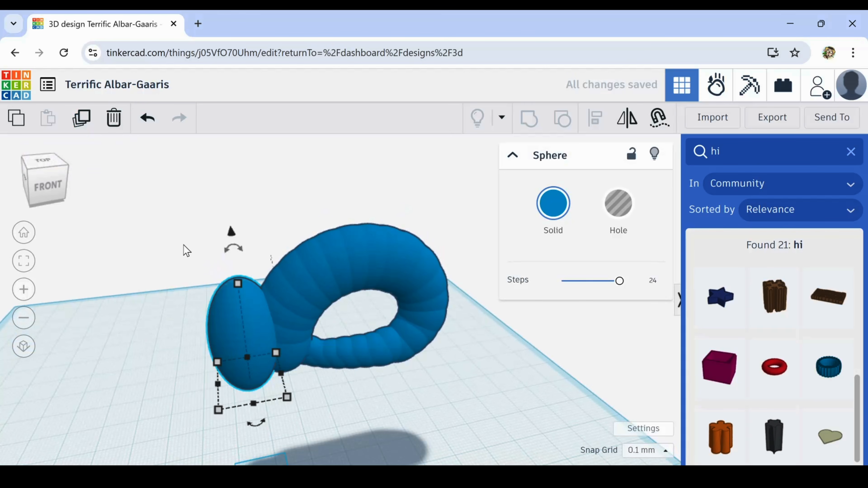
pyautogui.hotkey('shift', 'Up')
pyautogui.hotkey('shift', 'Up')
pyautogui.moveTo(282, 369); pyautogui.dragTo(275, 370)
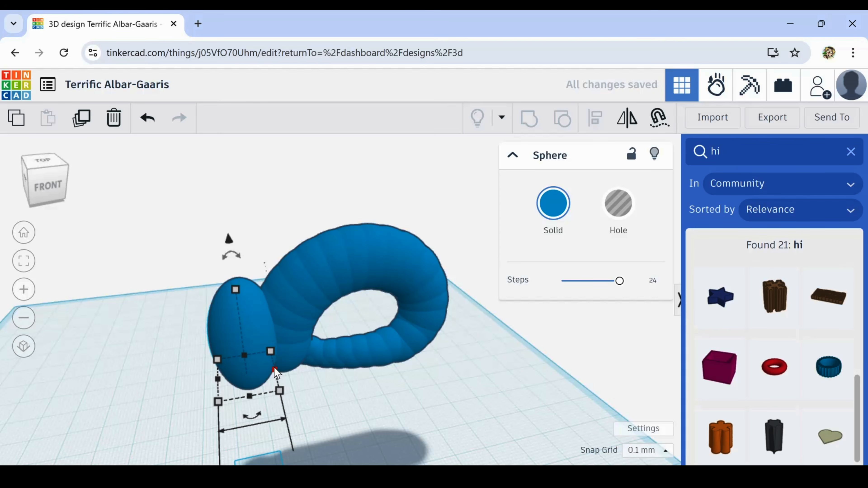
# Duplicate the smaller sphere in place and raise the new copy slightly above the others
pyautogui.hotkey('ctrl', 'd')
pyautogui.hotkey('ctrl', 'shift', 'Up')
pyautogui.hotkey('ctrl', 'shift', 'Up')
pyautogui.hotkey('ctrl', 'shift', 'Up')
pyautogui.hotkey('ctrl', 'shift', 'Up')
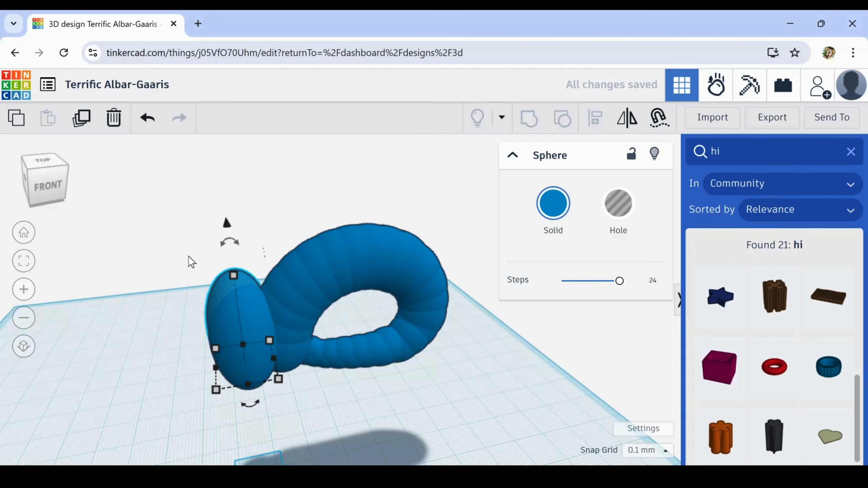
# Select the four overlapping spheres around the thick end, align their centers along the width, and deselect them
pyautogui.moveTo(255, 338); pyautogui.dragTo(257, 338)
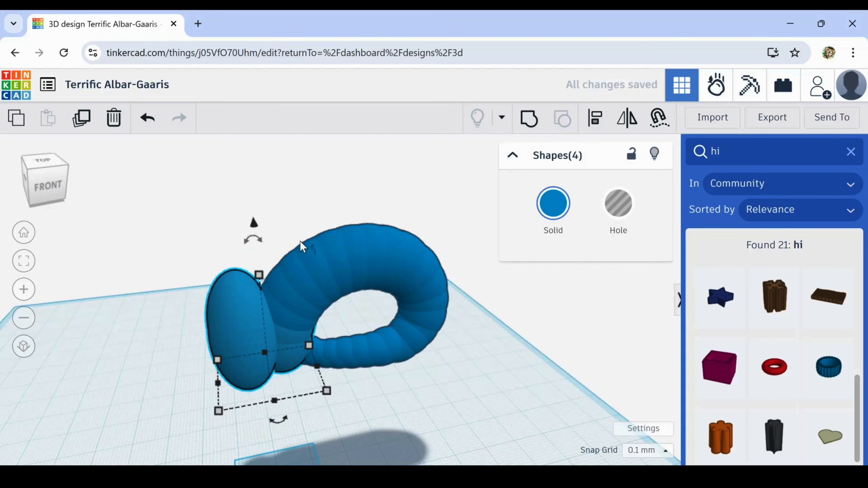
pyautogui.click(607, 122)
pyautogui.click(234, 306)
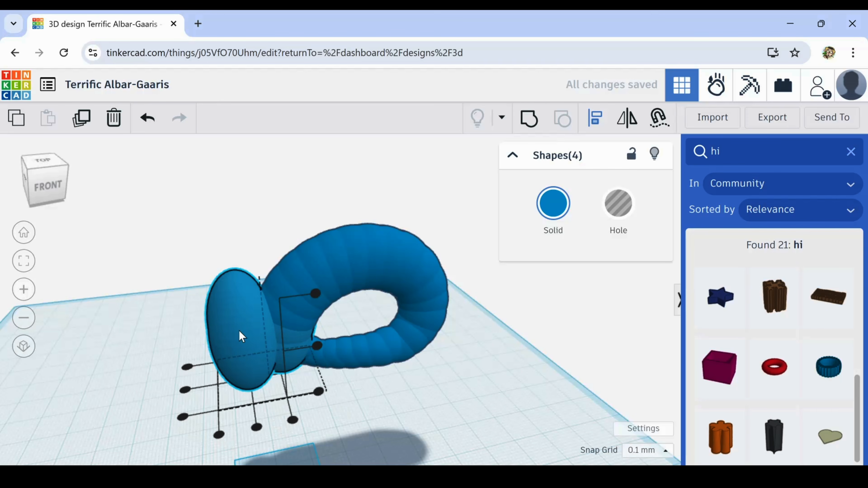
pyautogui.click(255, 426)
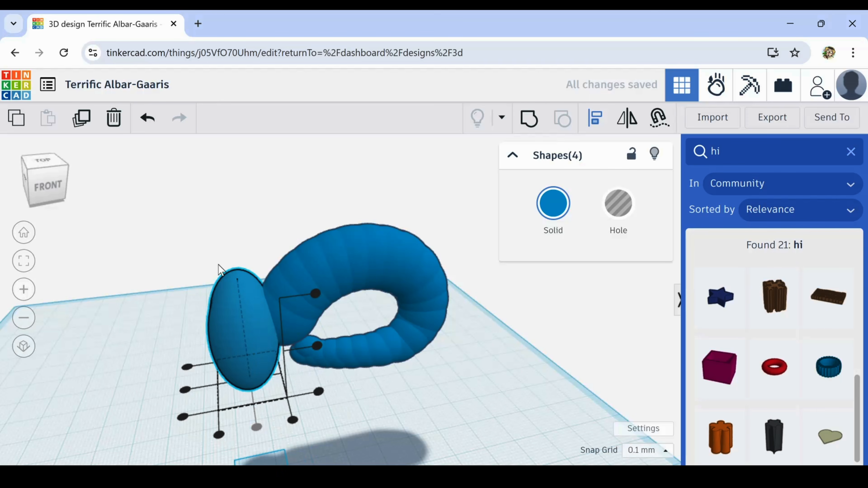
pyautogui.click(213, 260)
# Duplicate the uppermost tilted sphere, raise the copy slightly and scale it down a little
pyautogui.moveTo(192, 345); pyautogui.dragTo(317, 325, button='right')
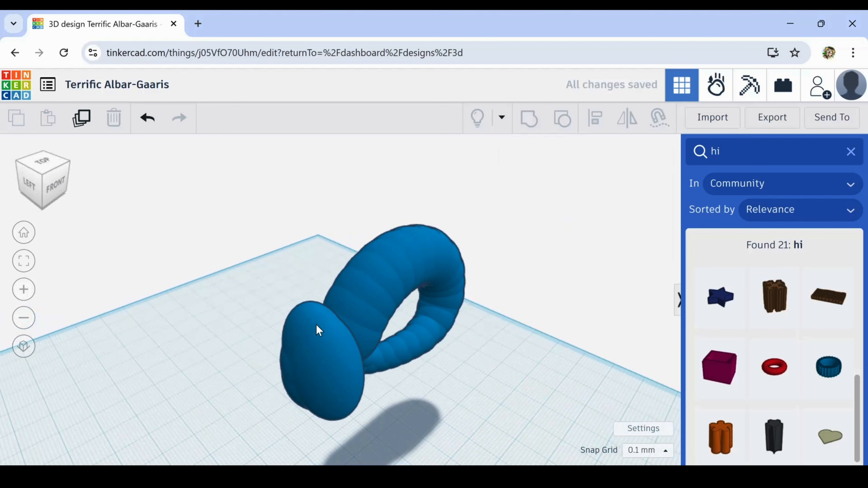
pyautogui.click(314, 321)
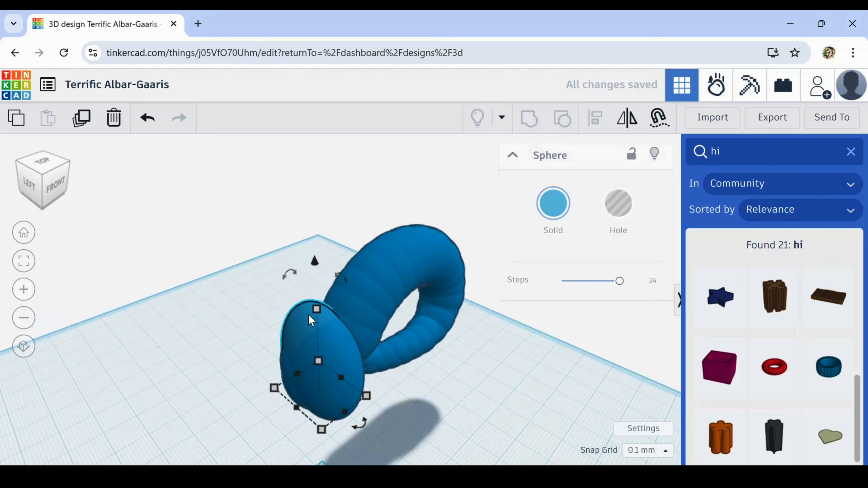
pyautogui.click(83, 120)
pyautogui.hotkey('ctrl', 'Up')
pyautogui.hotkey('ctrl', 'Up')
pyautogui.hotkey('ctrl', 'Up')
pyautogui.hotkey('ctrl', 'Up')
pyautogui.hotkey('ctrl', 'Up')
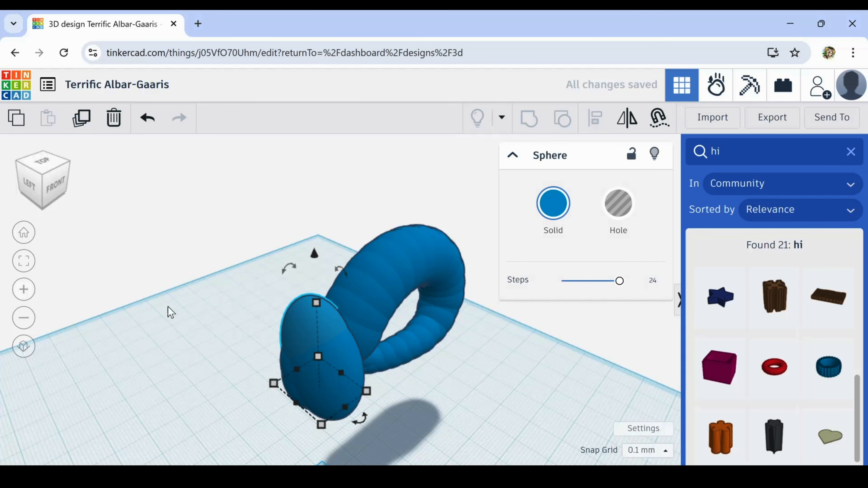
pyautogui.moveTo(322, 424); pyautogui.dragTo(319, 419)
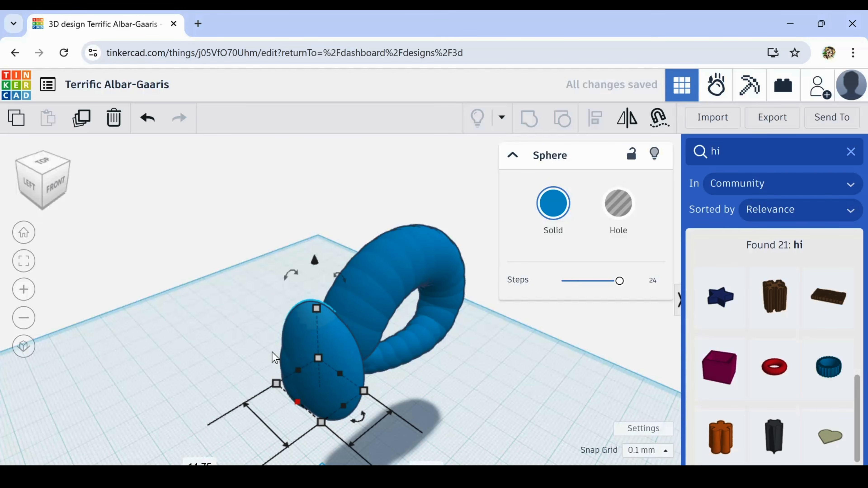
# Duplicate the raised, shrunken sphere repeatedly with the same transformation to build a tapering column rising from the thick end
pyautogui.click(78, 121)
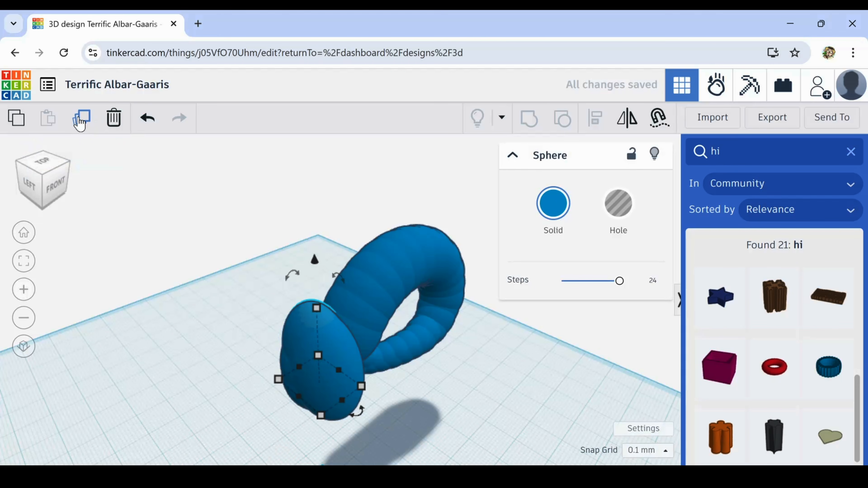
pyautogui.click(79, 120)
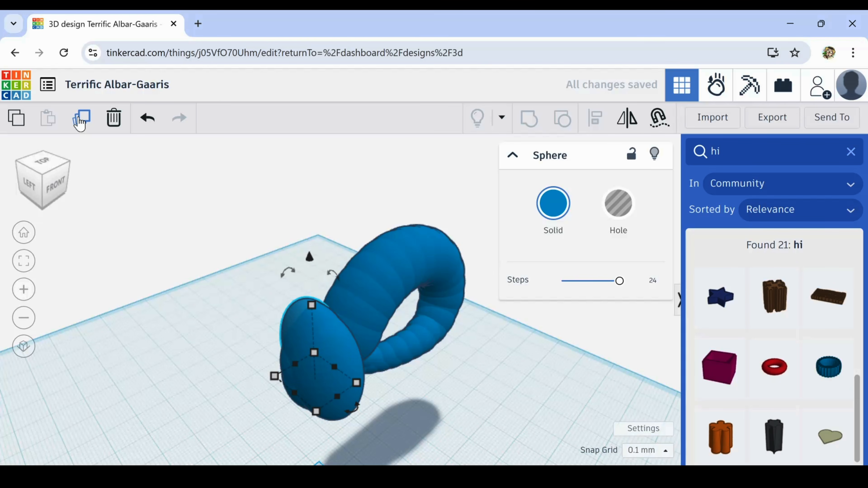
pyautogui.click(80, 120)
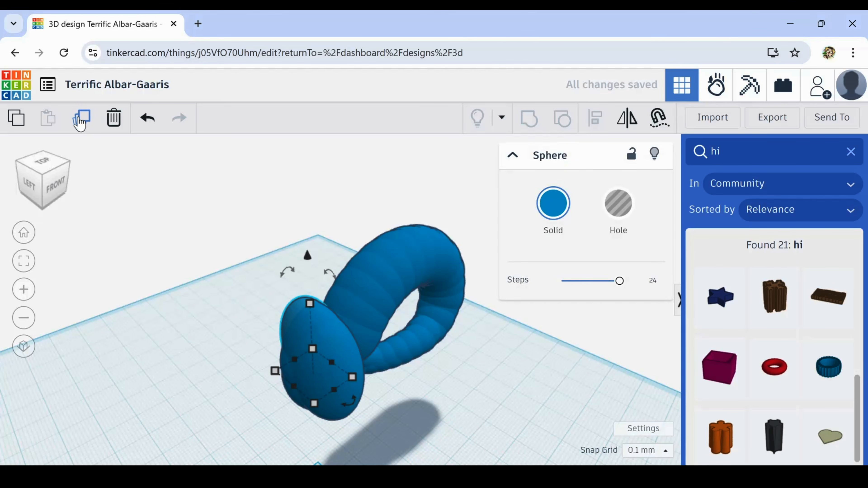
pyautogui.click(80, 120)
pyautogui.click(79, 121)
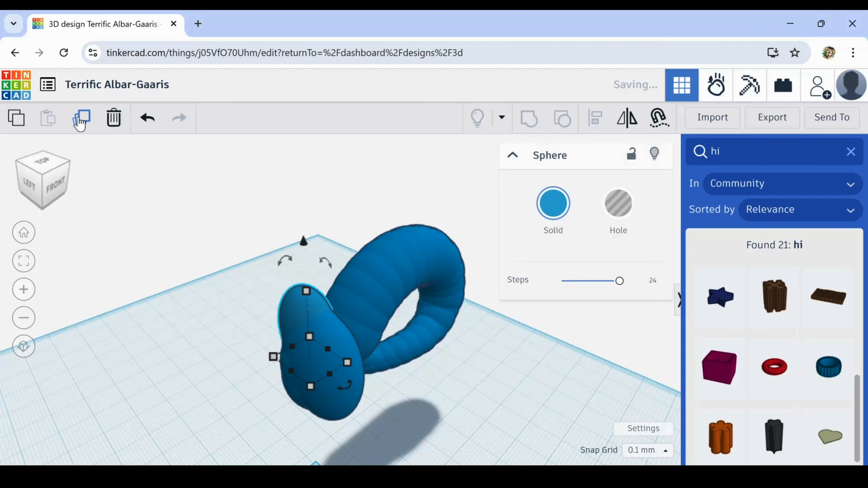
pyautogui.click(79, 120)
pyautogui.click(80, 120)
pyautogui.click(81, 121)
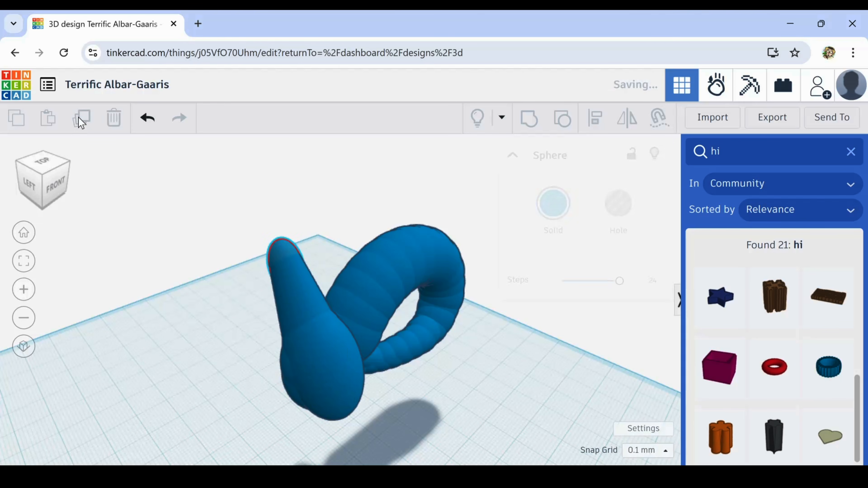
pyautogui.moveTo(469, 366); pyautogui.dragTo(354, 366, button='right')
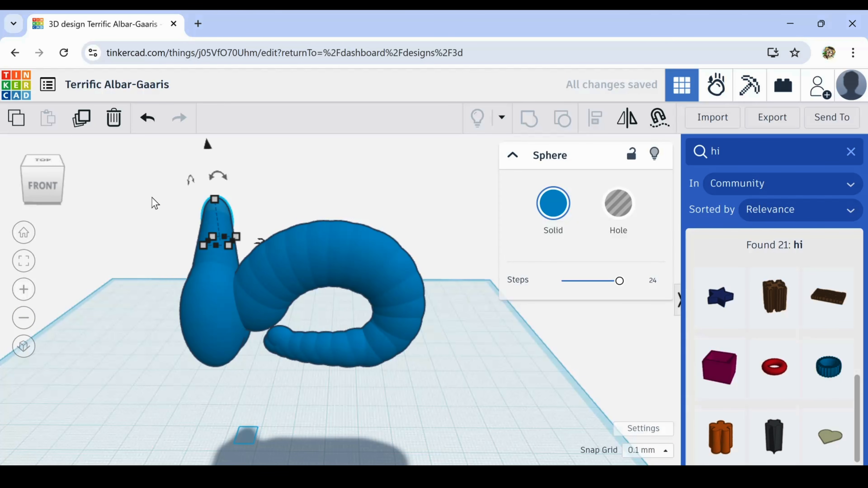
# Select the shapes forming the upright tapering section and nudge them slightly forward and toward the curl
pyautogui.moveTo(201, 337); pyautogui.dragTo(212, 359)
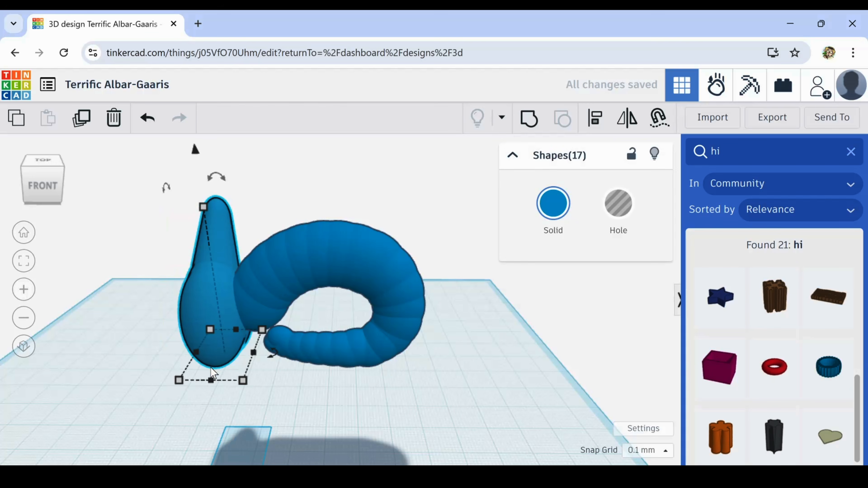
pyautogui.press('Down')
pyautogui.press('Down')
pyautogui.press('Down')
pyautogui.press('Down')
pyautogui.press('Right')
pyautogui.press('Right')
pyautogui.press('Right')
pyautogui.press('Right')
pyautogui.press('Right')
pyautogui.press('Right')
pyautogui.press('Right')
pyautogui.press('Right')
pyautogui.press('Right')
pyautogui.press('Right')
pyautogui.press('Right')
pyautogui.press('Right')
pyautogui.press('Right')
pyautogui.press('Right')
pyautogui.press('Right')
pyautogui.press('Right')
pyautogui.press('Right')
pyautogui.press('Right')
pyautogui.press('Right')
pyautogui.press('Right')
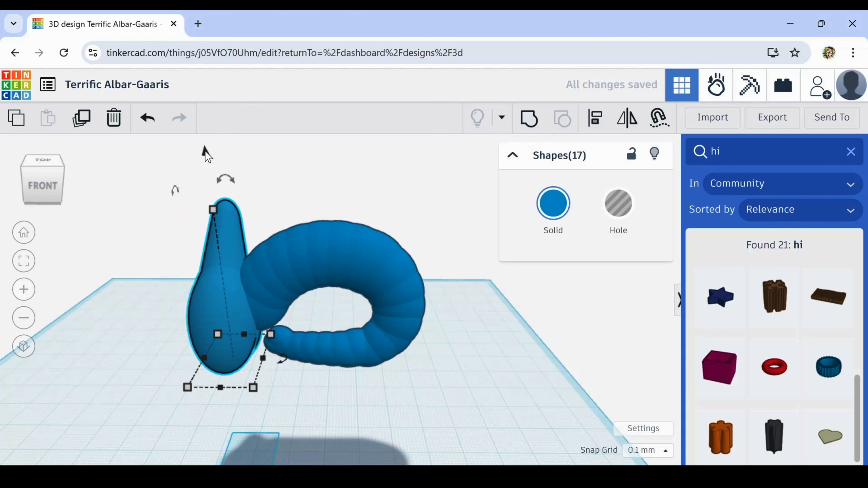
# Lower the selected tapering section by about 11.3 mm and nudge it slightly forward
pyautogui.moveTo(205, 151); pyautogui.dragTo(217, 210)
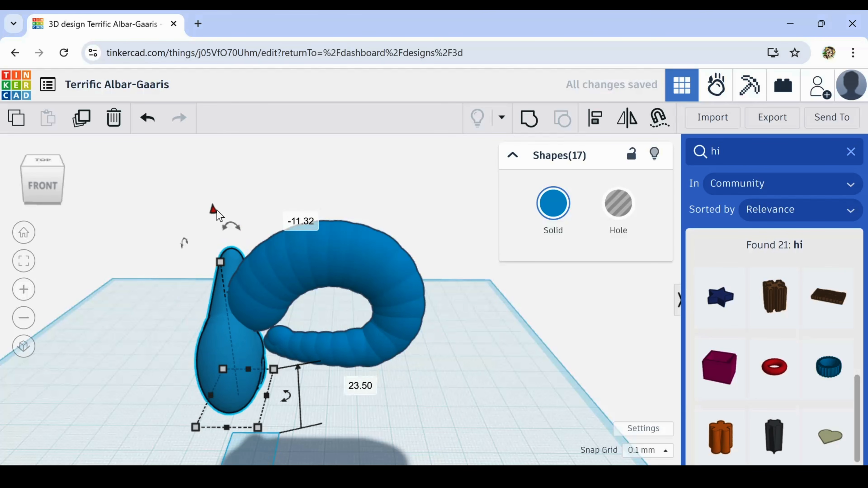
pyautogui.press('Down')
pyautogui.press('Down')
pyautogui.press('Down')
pyautogui.press('Down')
pyautogui.press('Down')
pyautogui.press('Down')
pyautogui.press('Down')
pyautogui.press('Down')
pyautogui.press('Down')
pyautogui.press('Down')
pyautogui.press('Down')
pyautogui.press('Down')
pyautogui.press('Down')
pyautogui.press('Down')
pyautogui.press('Down')
pyautogui.press('Down')
pyautogui.press('Down')
pyautogui.press('Down')
pyautogui.press('Down')
pyautogui.press('Down')
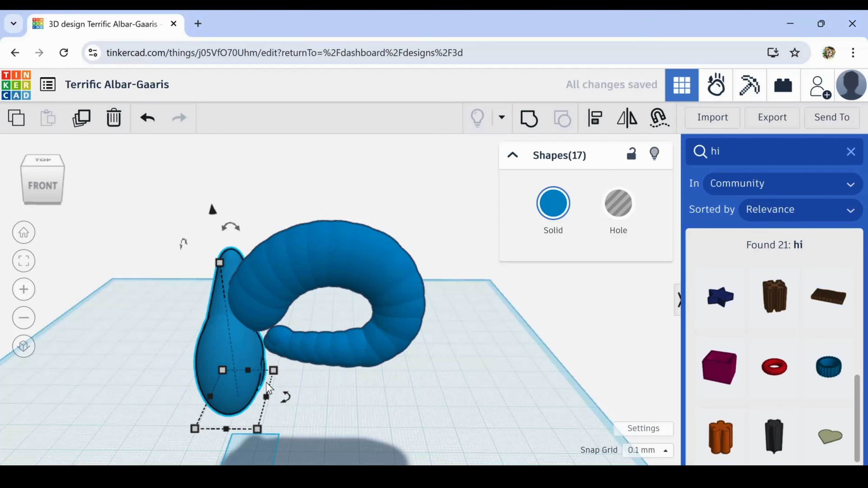
# Select only the lower sphere on the curl side of the section's bulge and nudge it outward to protrude
pyautogui.moveTo(432, 398); pyautogui.dragTo(230, 337, button='right')
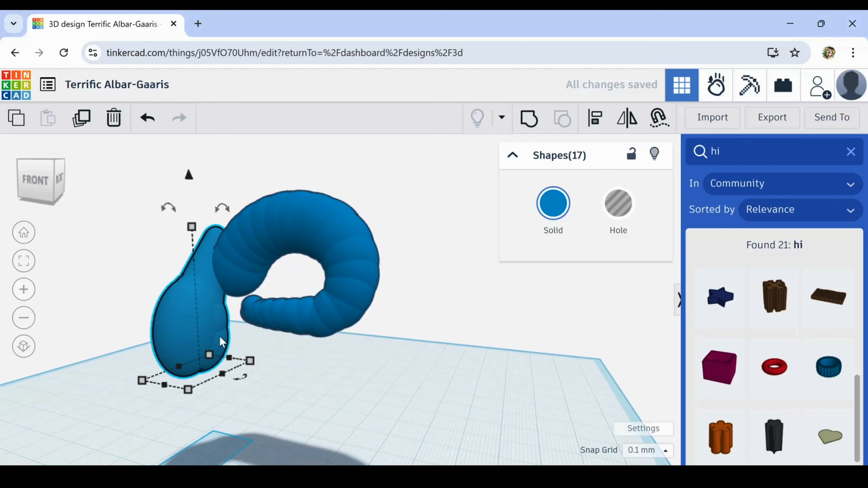
pyautogui.click(270, 383)
pyautogui.click(225, 353)
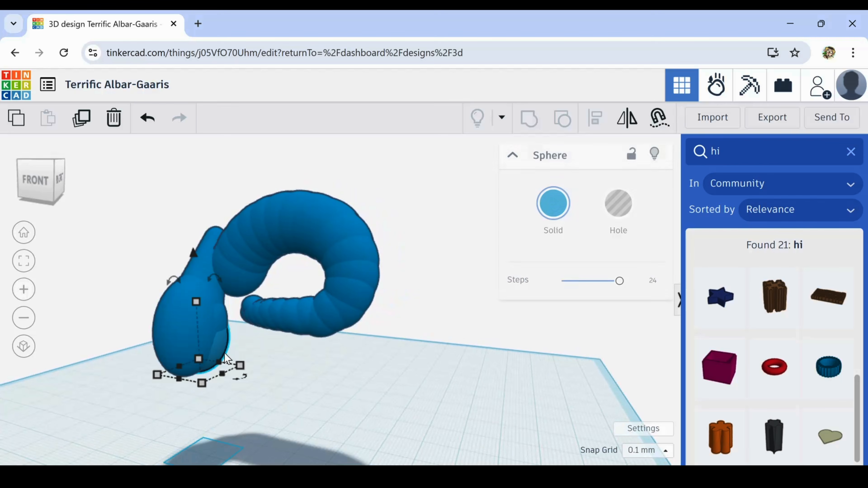
pyautogui.press('Right')
pyautogui.press('Right')
pyautogui.press('Right')
pyautogui.press('Right')
pyautogui.press('Right')
pyautogui.press('Right')
pyautogui.press('Right')
pyautogui.press('Right')
pyautogui.press('Right')
pyautogui.press('Right')
pyautogui.press('Right')
pyautogui.press('Right')
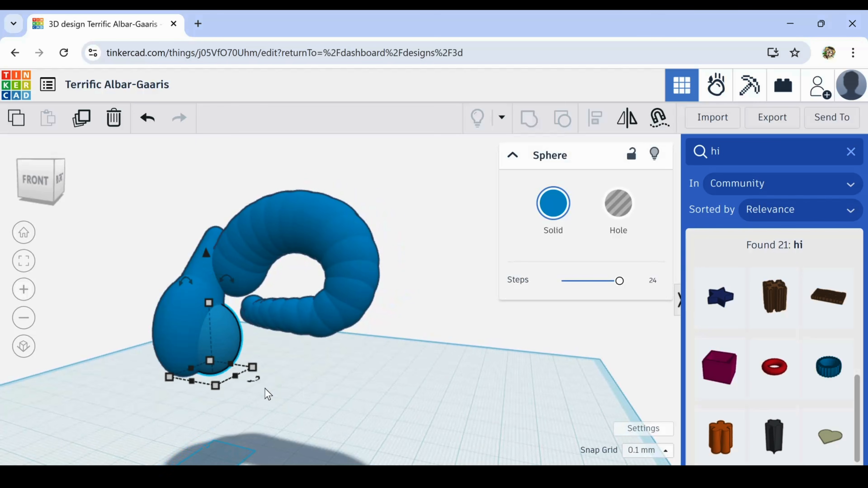
# Adjust the protruding sphere's shape, resizing its height to about 16.5 mm
pyautogui.moveTo(265, 389)
pyautogui.mouseDown(button='right')
pyautogui.moveTo(337, 407)
pyautogui.moveTo(269, 373)
pyautogui.mouseUp(button='right')
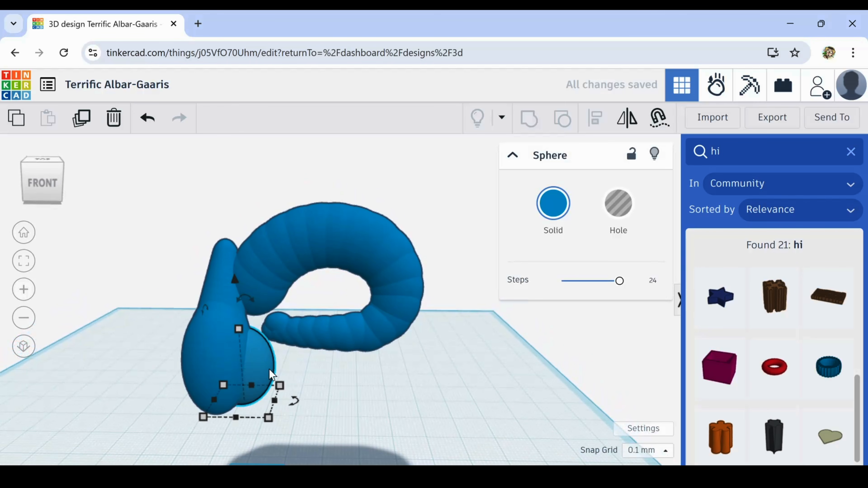
pyautogui.moveTo(242, 334); pyautogui.dragTo(242, 309)
pyautogui.moveTo(346, 432); pyautogui.dragTo(209, 410, button='right')
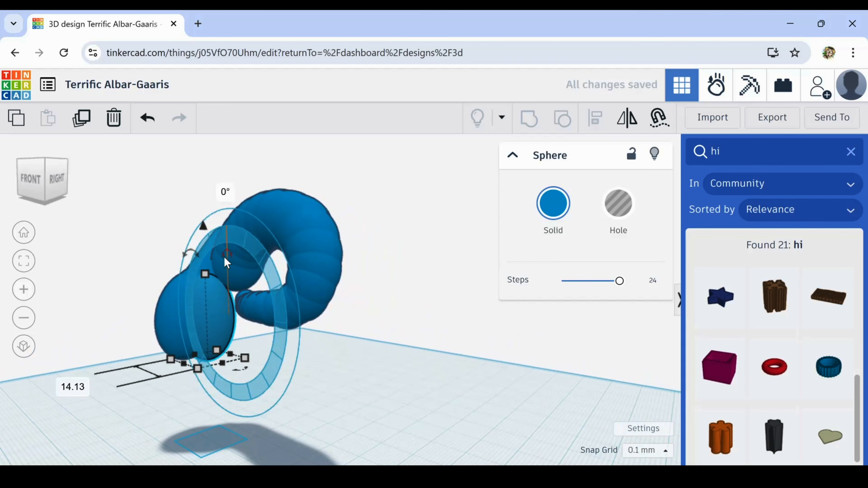
pyautogui.moveTo(200, 260); pyautogui.dragTo(236, 201)
pyautogui.moveTo(45, 345); pyautogui.dragTo(201, 383, button='right')
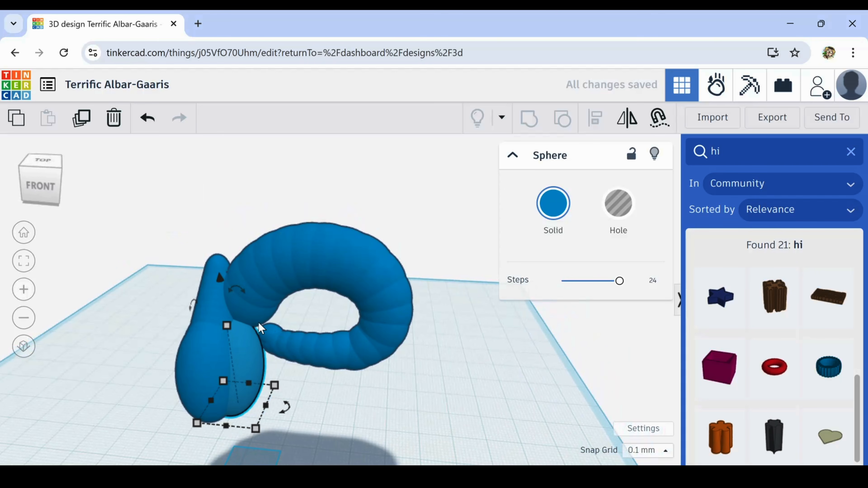
pyautogui.moveTo(229, 326); pyautogui.dragTo(230, 351)
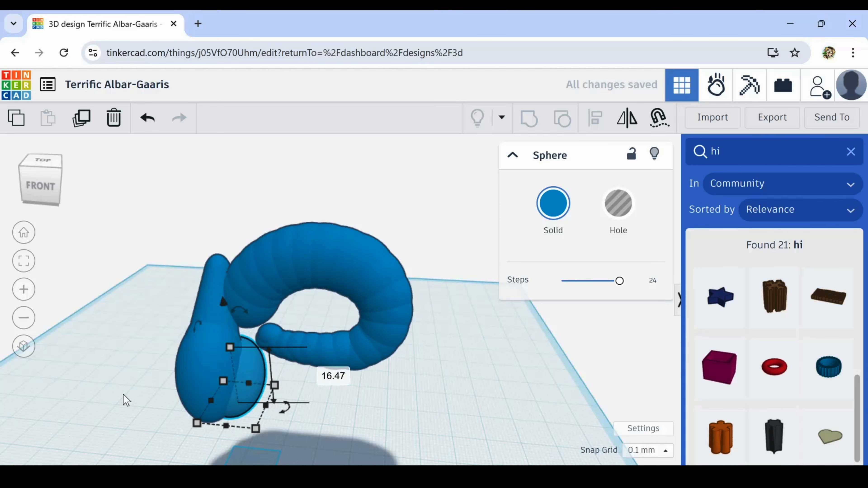
pyautogui.moveTo(122, 401)
pyautogui.mouseDown(button='right')
pyautogui.moveTo(269, 362)
pyautogui.moveTo(188, 362)
pyautogui.moveTo(190, 353)
pyautogui.moveTo(163, 360)
pyautogui.moveTo(136, 393)
pyautogui.mouseUp(button='right')
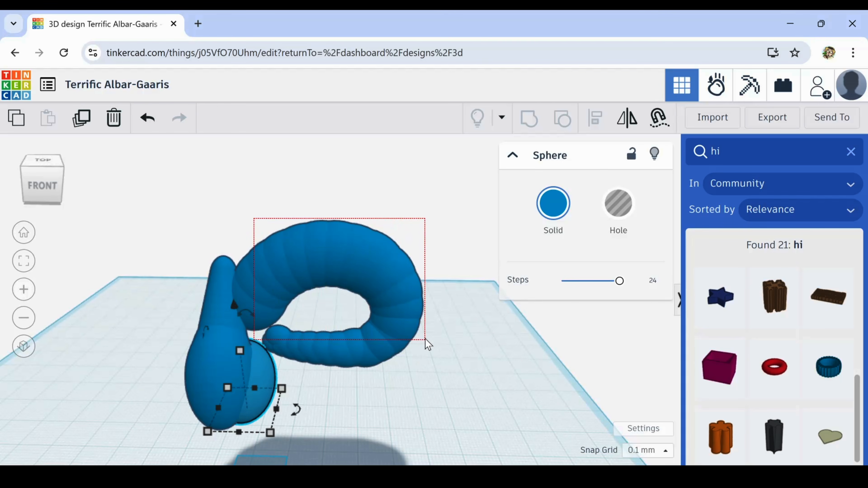
# Select all the spheres of the curl, duplicate them in place and scale the copy up slightly
pyautogui.moveTo(428, 338); pyautogui.dragTo(429, 341)
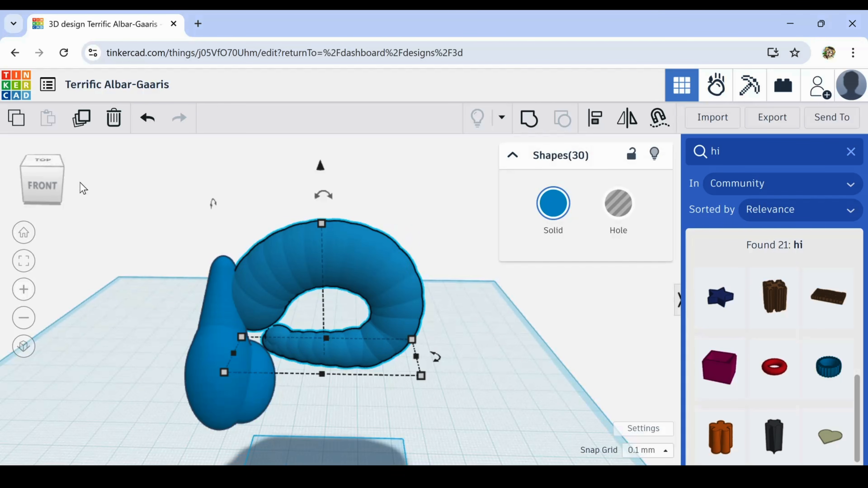
pyautogui.click(84, 120)
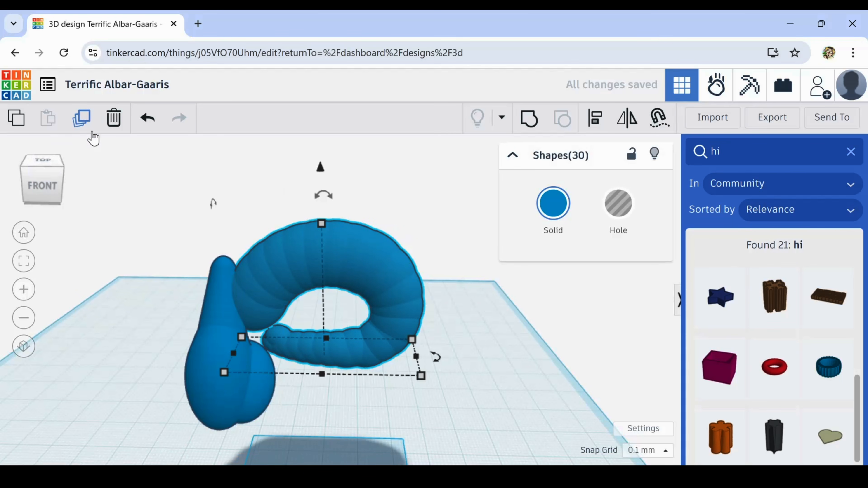
pyautogui.moveTo(327, 226); pyautogui.dragTo(325, 203)
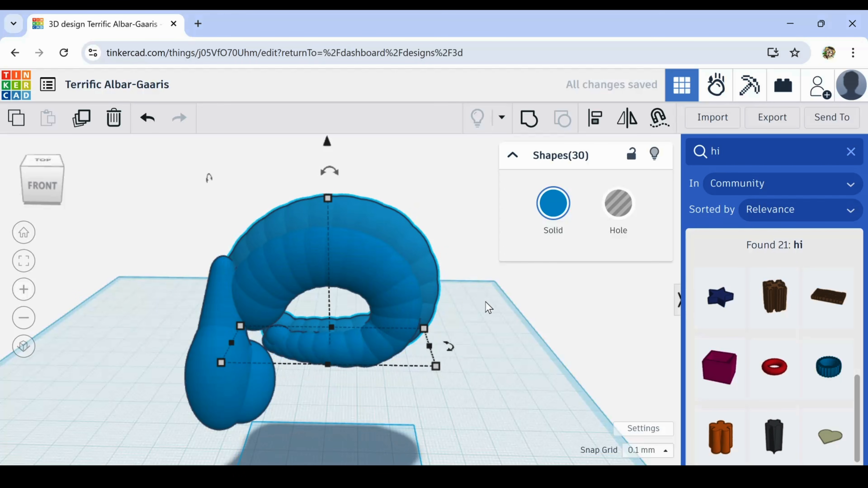
pyautogui.moveTo(484, 304); pyautogui.dragTo(481, 332, button='right')
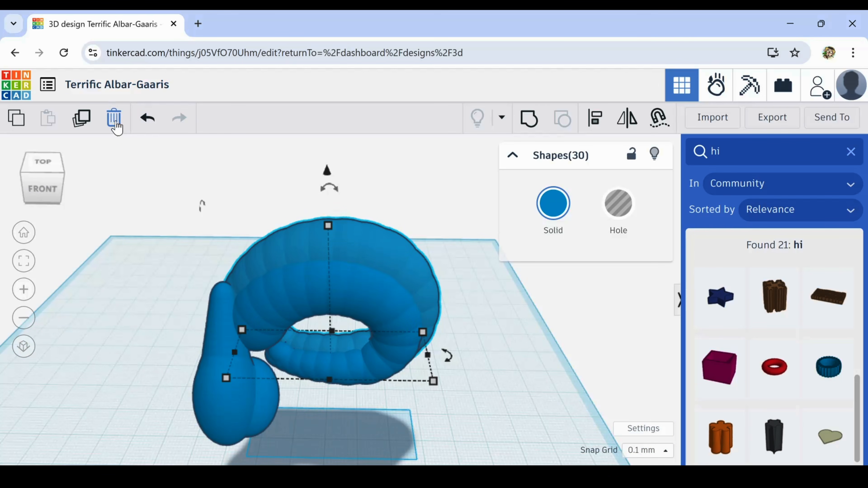
pyautogui.click(89, 122)
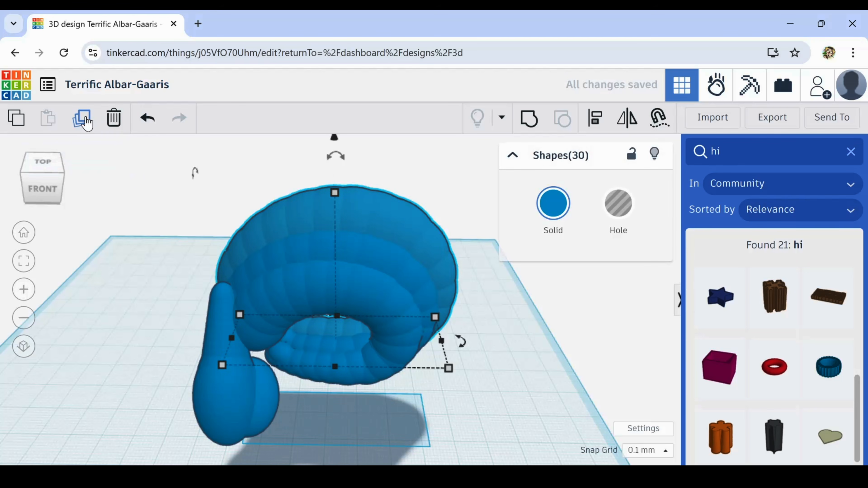
pyautogui.moveTo(527, 351); pyautogui.dragTo(560, 353, button='right')
pyautogui.moveTo(464, 322); pyautogui.dragTo(475, 337)
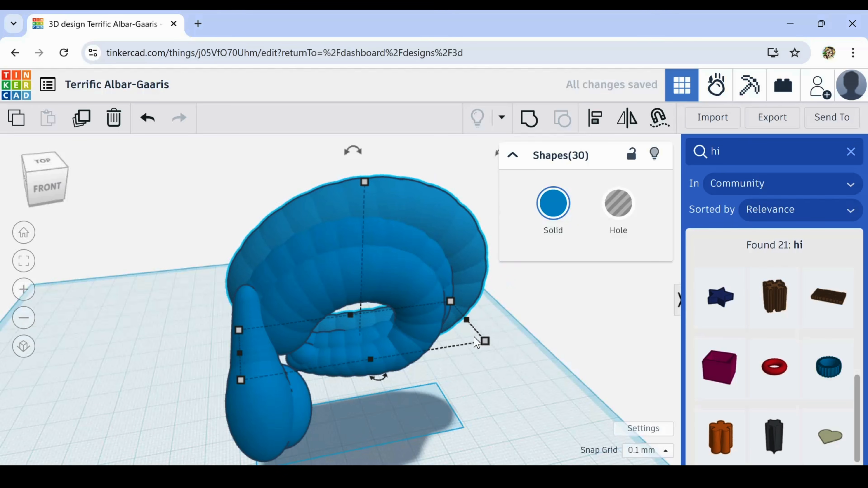
pyautogui.moveTo(539, 336)
pyautogui.mouseDown(button='right')
pyautogui.moveTo(417, 308)
pyautogui.moveTo(378, 319)
pyautogui.moveTo(408, 336)
pyautogui.moveTo(526, 324)
pyautogui.mouseUp(button='right')
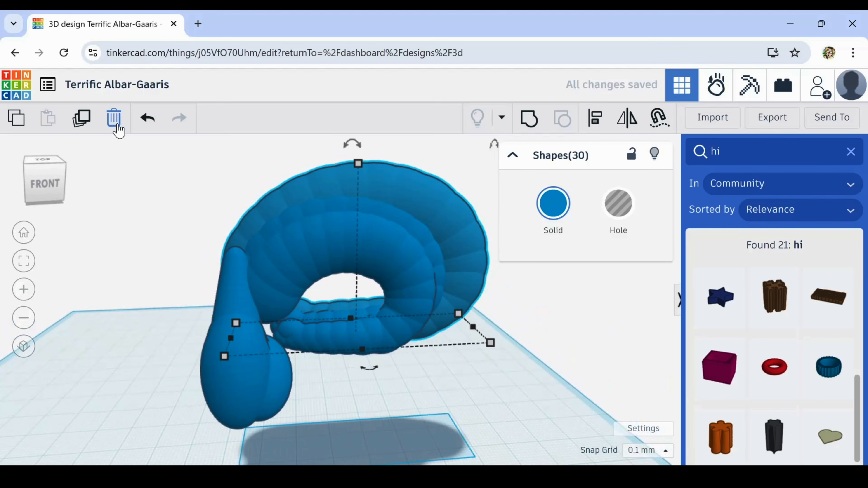
pyautogui.click(115, 120)
pyautogui.moveTo(251, 192)
pyautogui.mouseDown(button='right')
pyautogui.moveTo(205, 220)
pyautogui.moveTo(278, 176)
pyautogui.moveTo(234, 191)
pyautogui.mouseUp(button='right')
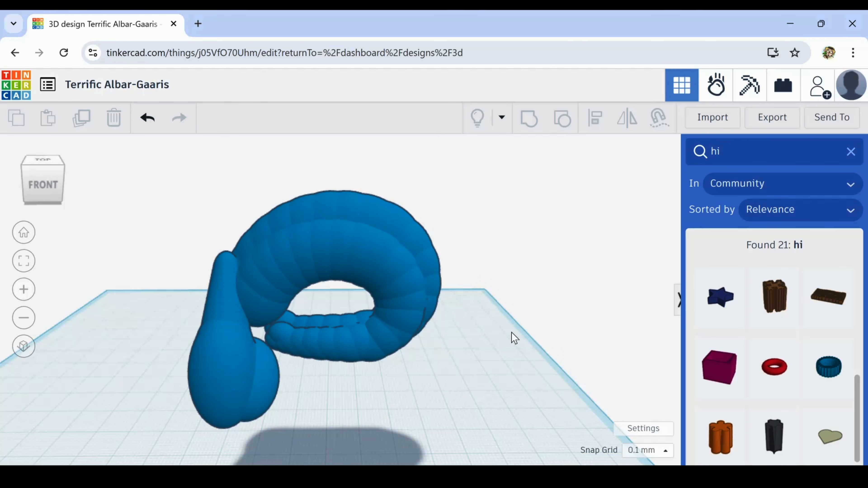
# Clear the shape search, add a torus to the workplane and set its sides and steps to 24
pyautogui.moveTo(512, 337)
pyautogui.mouseDown(button='right')
pyautogui.moveTo(465, 334)
pyautogui.moveTo(525, 343)
pyautogui.mouseUp(button='right')
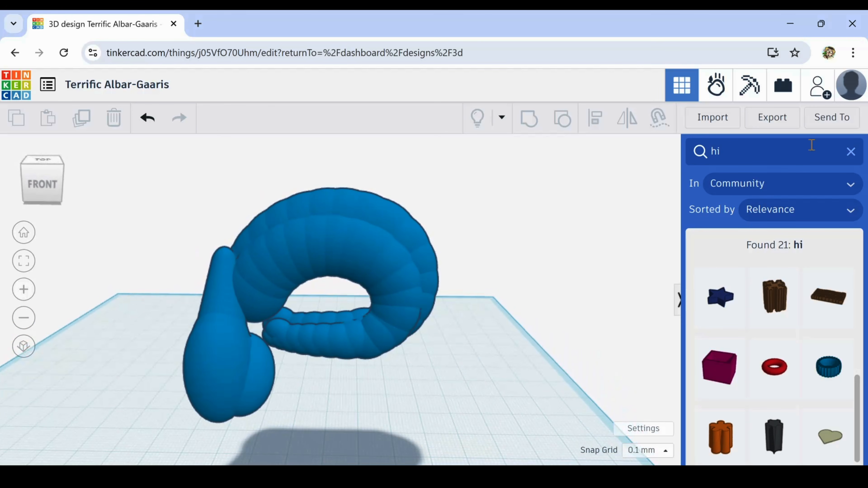
pyautogui.click(850, 154)
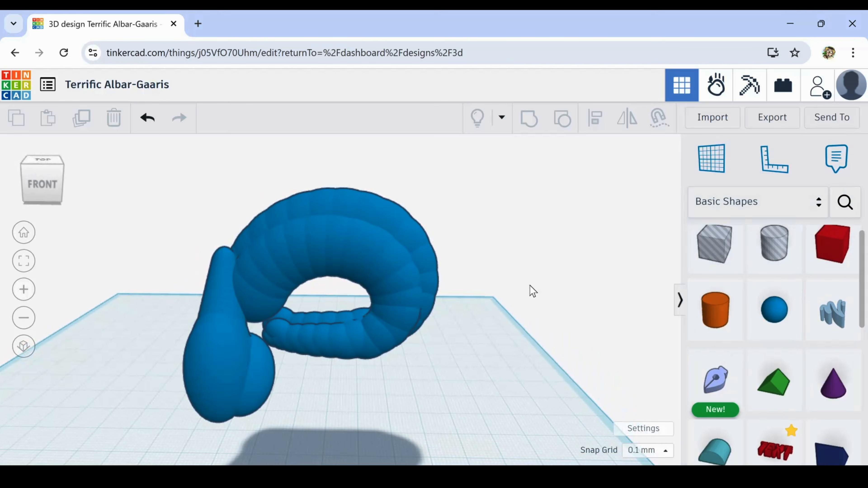
pyautogui.scroll(-5, 750, 415)
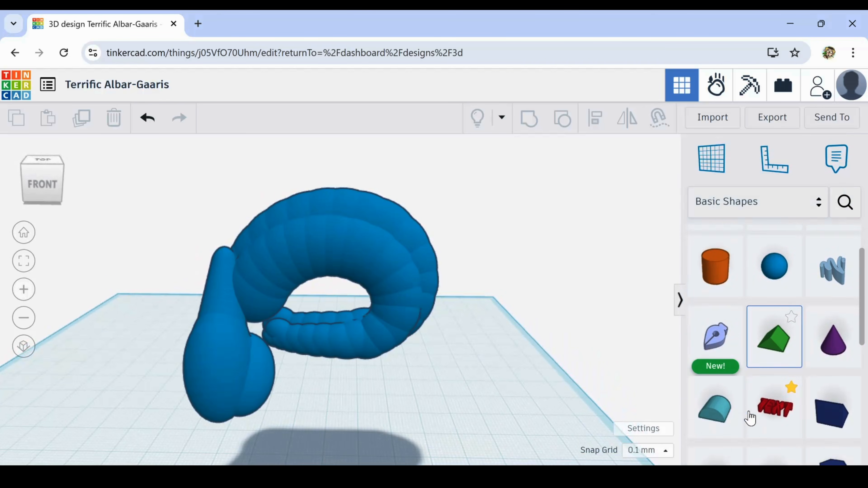
pyautogui.moveTo(780, 400); pyautogui.dragTo(353, 449)
pyautogui.moveTo(465, 440); pyautogui.dragTo(452, 417, button='right')
pyautogui.moveTo(354, 395); pyautogui.dragTo(360, 395)
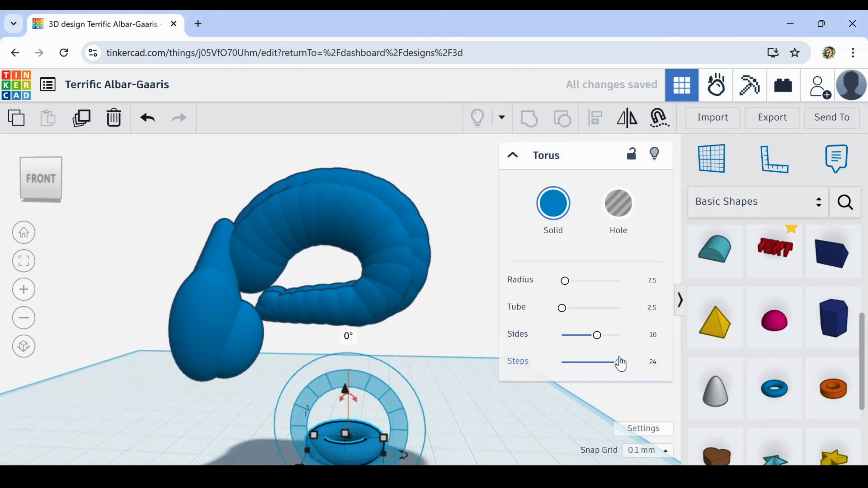
pyautogui.moveTo(598, 335); pyautogui.dragTo(649, 340)
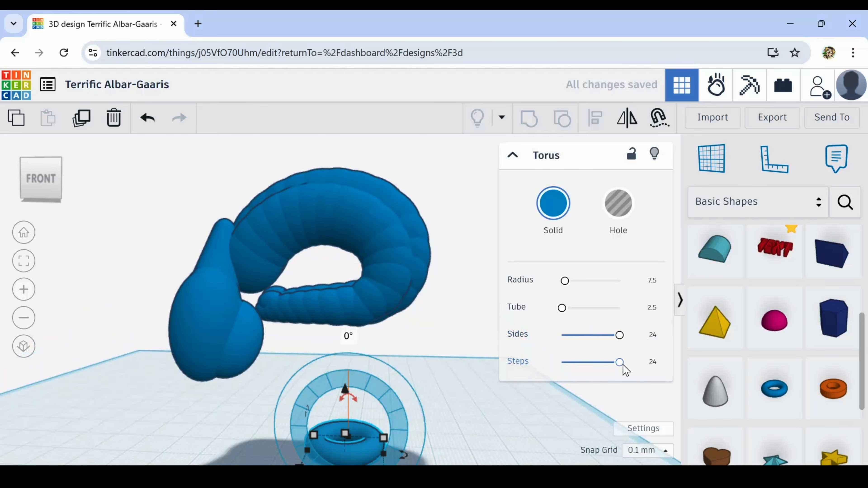
# Stand the torus upright facing the front and scale it up to roughly the size of the curl
pyautogui.moveTo(526, 417); pyautogui.dragTo(297, 424, button='right')
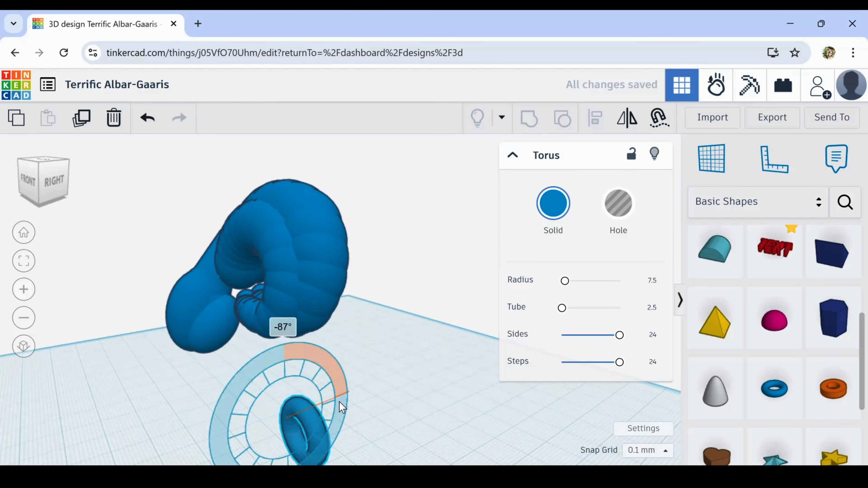
pyautogui.moveTo(280, 442); pyautogui.dragTo(397, 428, button='right')
pyautogui.keyDown('shift'); pyautogui.moveTo(403, 387); pyautogui.dragTo(241, 389); pyautogui.keyUp('shift')
pyautogui.moveTo(291, 314); pyautogui.dragTo(287, 349, button='right')
pyautogui.keyDown('shift'); pyautogui.moveTo(357, 237); pyautogui.dragTo(357, 257); pyautogui.keyUp('shift')
# Raise the upright torus into the curl and tilt it slightly to follow the curl's slope
pyautogui.moveTo(356, 204); pyautogui.dragTo(356, 130)
pyautogui.moveTo(371, 164); pyautogui.dragTo(372, 192, button='right')
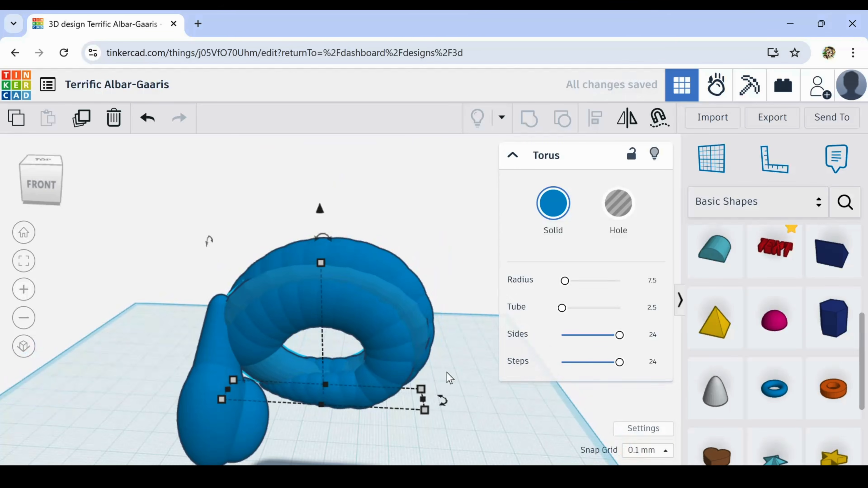
pyautogui.moveTo(304, 167); pyautogui.dragTo(307, 171)
pyautogui.moveTo(309, 172); pyautogui.dragTo(311, 202, button='right')
pyautogui.moveTo(406, 295); pyautogui.dragTo(359, 304, button='right')
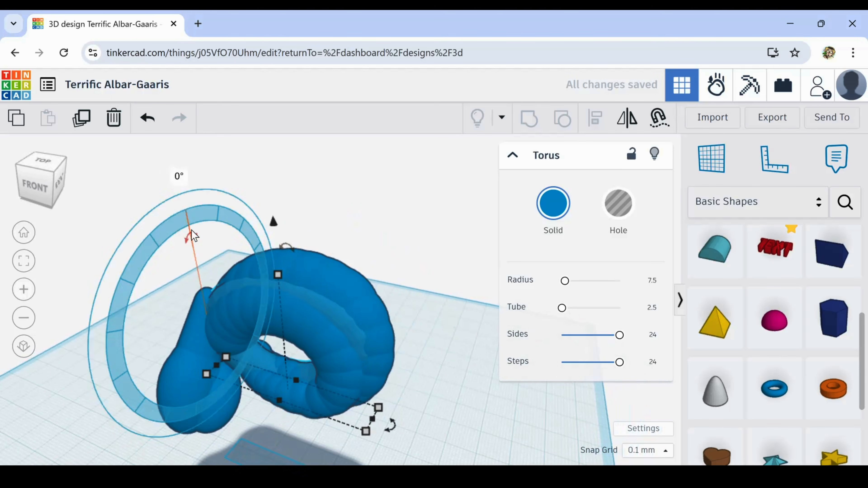
pyautogui.moveTo(191, 234); pyautogui.dragTo(167, 239)
pyautogui.moveTo(168, 394); pyautogui.dragTo(287, 393, button='right')
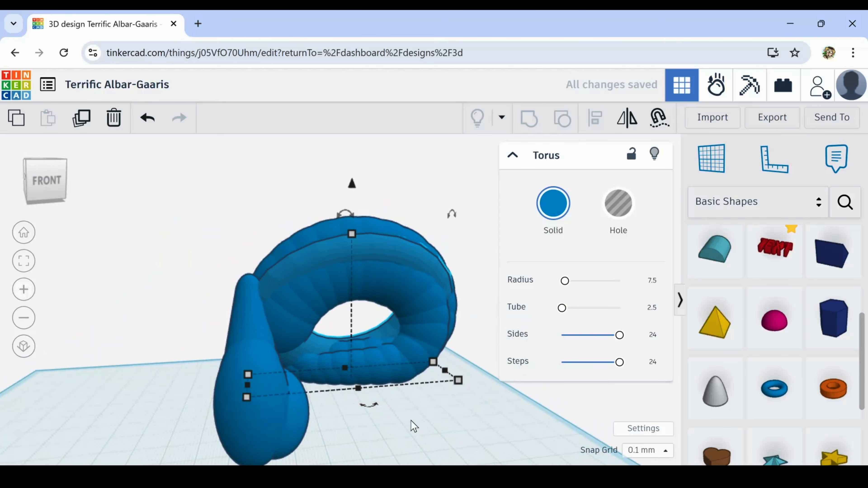
# Nudge the torus back and forth along its depth to settle it against the front of the curl
pyautogui.moveTo(411, 421); pyautogui.dragTo(239, 355, button='right')
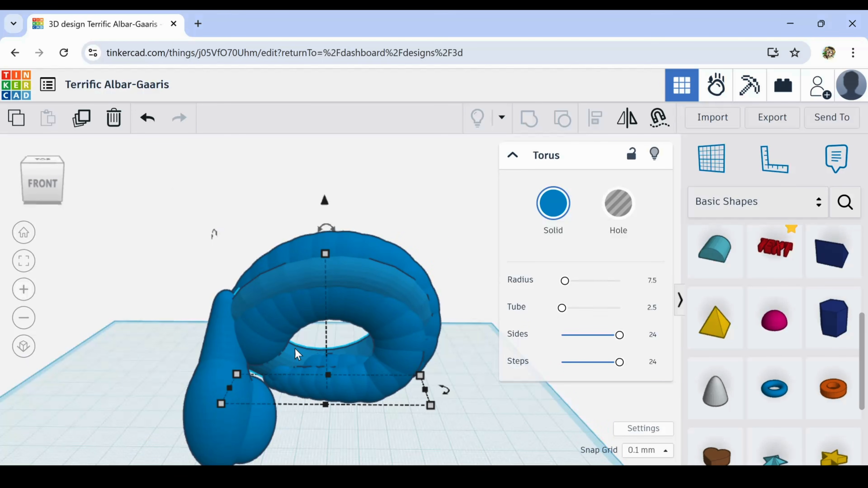
pyautogui.moveTo(401, 369); pyautogui.dragTo(421, 382, button='right')
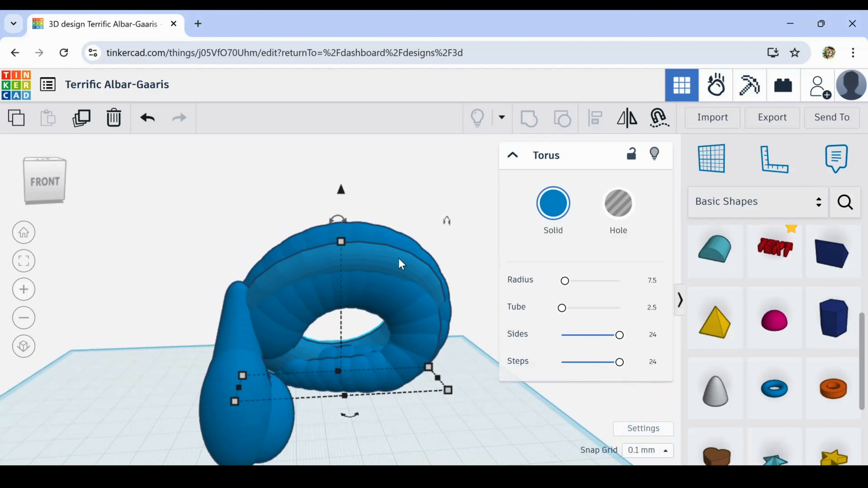
pyautogui.moveTo(366, 263); pyautogui.dragTo(180, 290, button='right')
pyautogui.moveTo(225, 273); pyautogui.dragTo(257, 257, button='right')
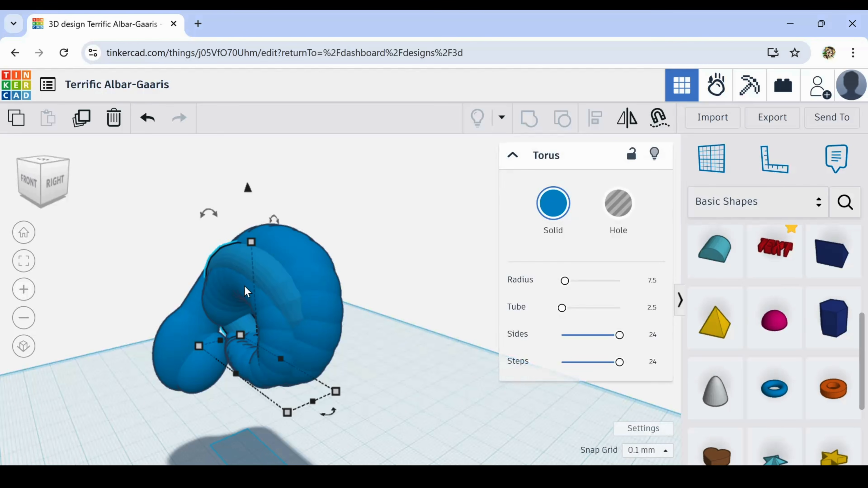
pyautogui.press('Left')
pyautogui.press('Left')
pyautogui.press('Left')
pyautogui.press('Left')
pyautogui.press('Left')
pyautogui.press('Left')
pyautogui.press('Left')
pyautogui.press('Left')
pyautogui.press('Left')
pyautogui.press('Left')
pyautogui.press('Left')
pyautogui.press('Left')
pyautogui.moveTo(384, 321); pyautogui.dragTo(396, 352, button='right')
pyautogui.press('Right')
pyautogui.press('Right')
pyautogui.press('Right')
pyautogui.press('Right')
pyautogui.press('Right')
pyautogui.press('Right')
pyautogui.press('Right')
pyautogui.press('Right')
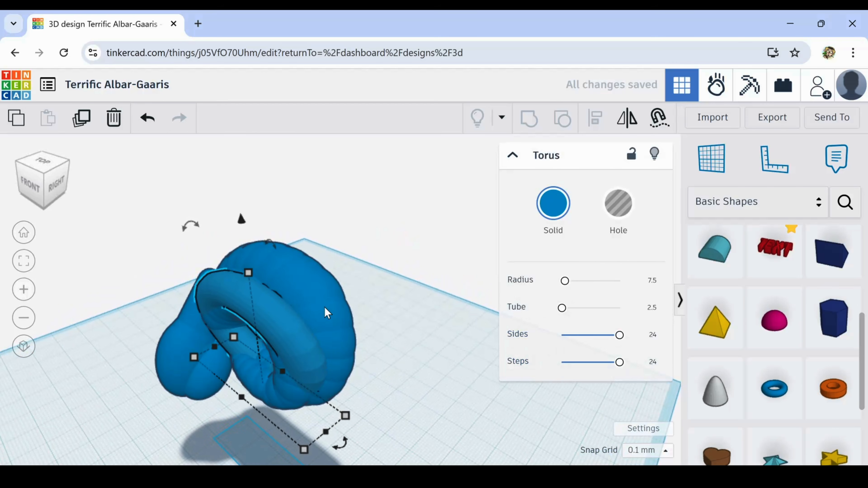
pyautogui.press('Left')
pyautogui.press('Left')
pyautogui.press('Left')
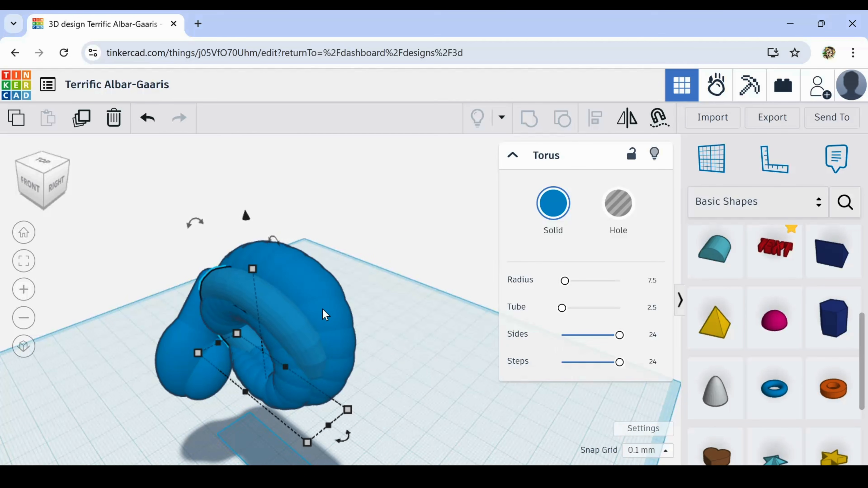
pyautogui.moveTo(411, 399); pyautogui.dragTo(456, 371, button='right')
pyautogui.moveTo(473, 418); pyautogui.dragTo(480, 322, button='right')
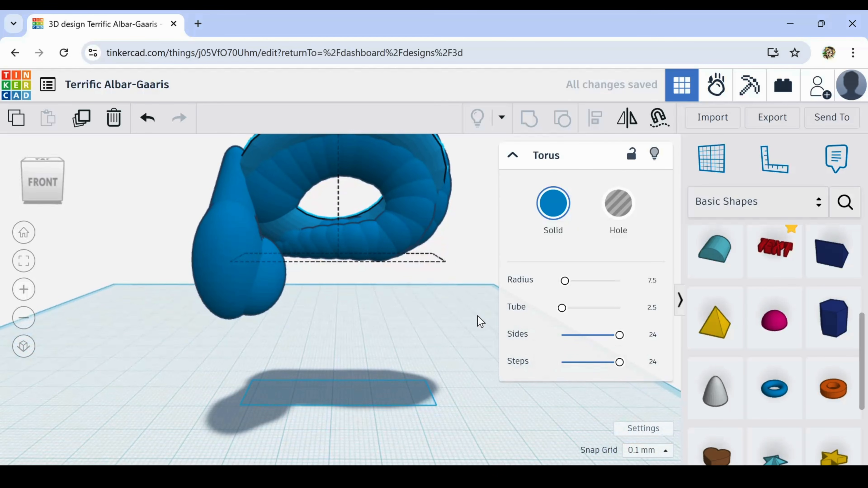
# Select the 17 shapes of the bulbous tapering section and turn them over so the narrow end points down beside the ring
pyautogui.scroll(-3, 394, 337)
pyautogui.moveTo(397, 351); pyautogui.dragTo(333, 340, button='right')
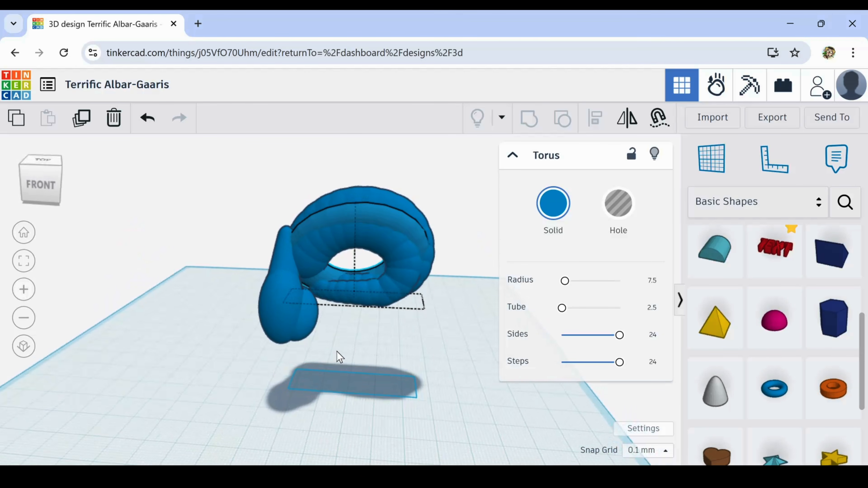
pyautogui.moveTo(337, 351); pyautogui.dragTo(357, 291, button='right')
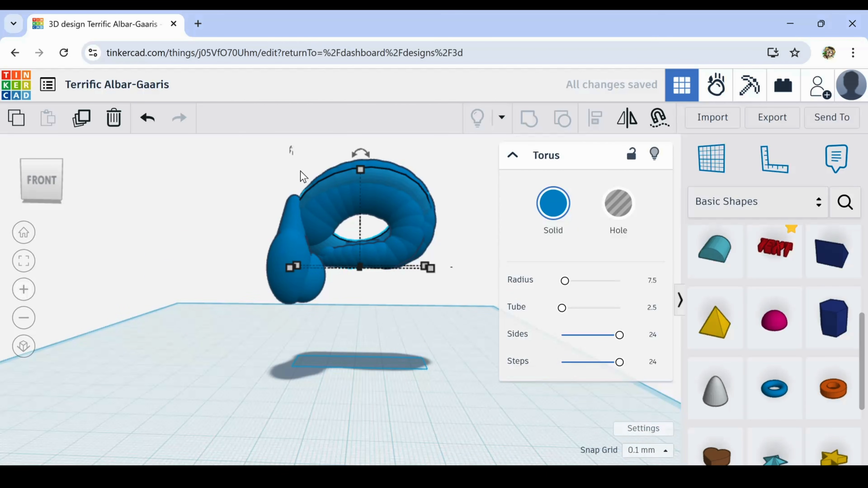
pyautogui.moveTo(389, 270); pyautogui.dragTo(410, 352, button='right')
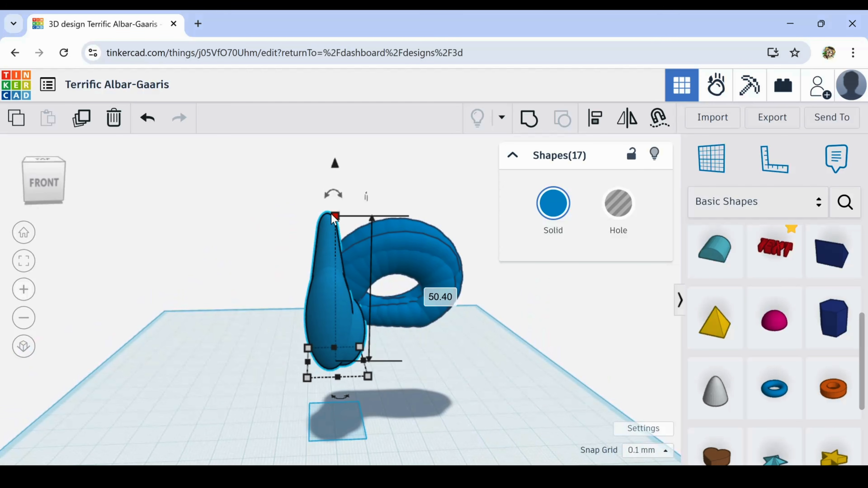
pyautogui.moveTo(325, 356); pyautogui.dragTo(343, 272, button='right')
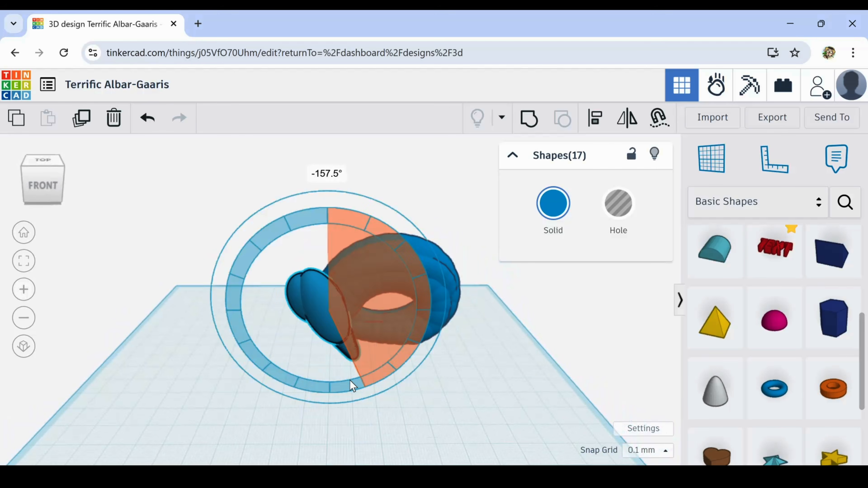
pyautogui.moveTo(352, 386); pyautogui.dragTo(326, 368)
# Adjust the inverted tapering section's tilt, mirror it, and stand it upright against the side of the ring
pyautogui.moveTo(326, 367); pyautogui.dragTo(397, 384, button='right')
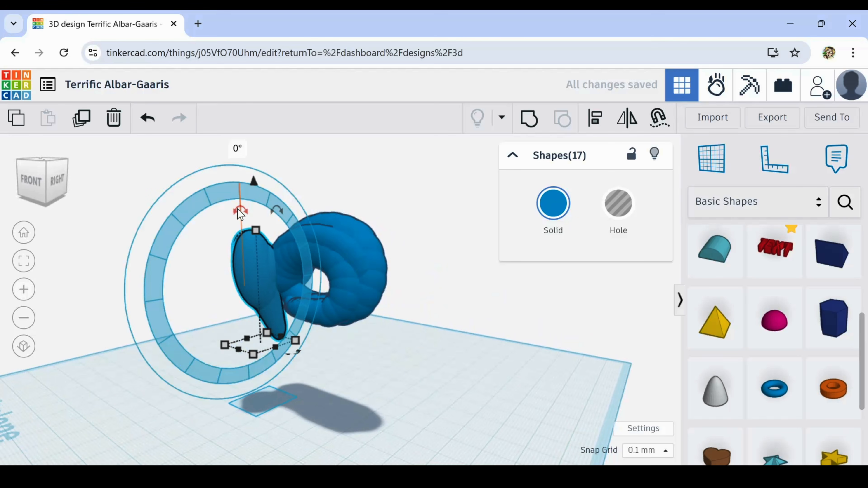
pyautogui.moveTo(241, 211); pyautogui.dragTo(254, 172)
pyautogui.moveTo(171, 400); pyautogui.dragTo(253, 430, button='right')
pyautogui.press('m')
pyautogui.click(338, 391)
pyautogui.click(422, 397)
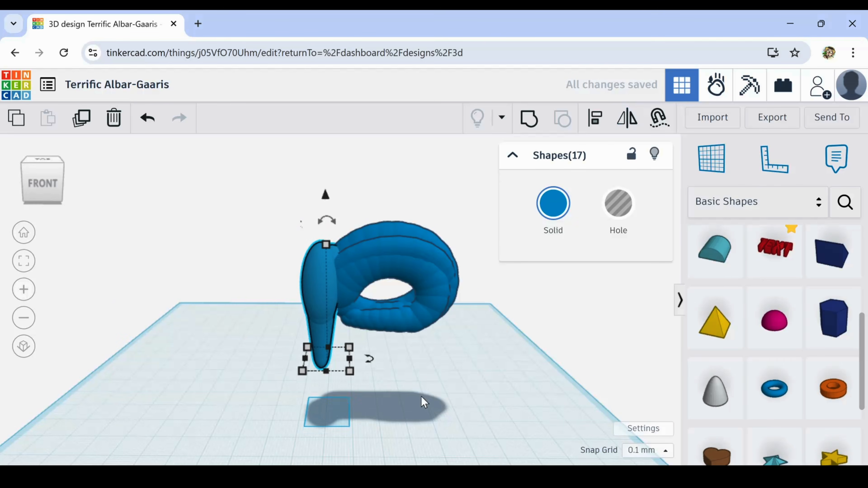
# Rotate the tapering section about its vertical axis to angle it like a nose beside the eye ring
pyautogui.moveTo(422, 396); pyautogui.dragTo(412, 419, button='right')
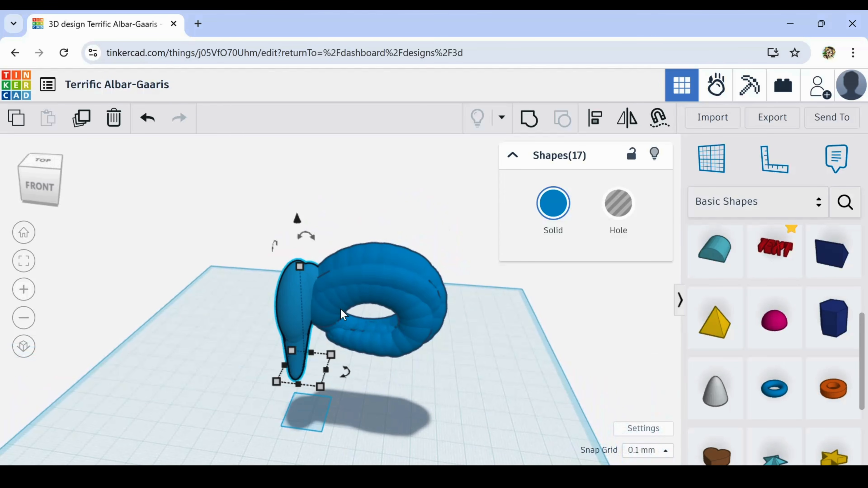
pyautogui.moveTo(366, 388); pyautogui.dragTo(378, 355, button='right')
pyautogui.scroll(2, 379, 355)
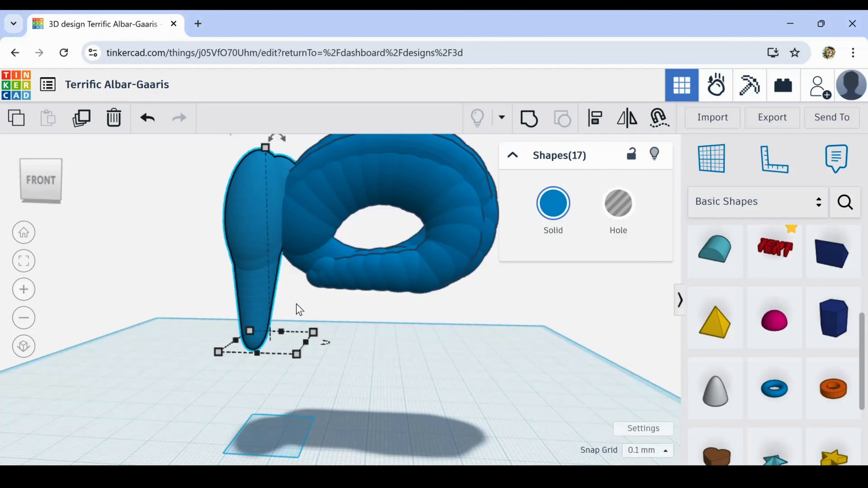
pyautogui.moveTo(300, 310); pyautogui.dragTo(294, 336, button='right')
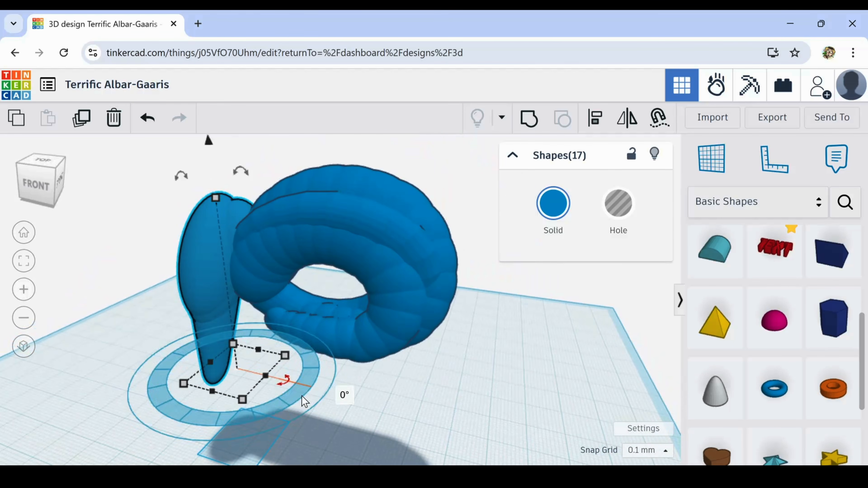
pyautogui.moveTo(316, 406); pyautogui.dragTo(375, 386, button='right')
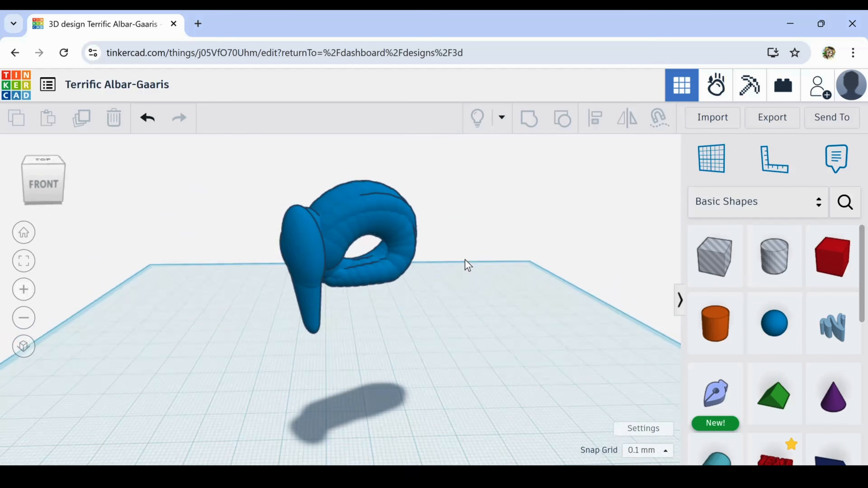
# Add spheres to bridge the nose section and ring, and stretch 24-step spheres into long lobes beneath the ring
pyautogui.moveTo(219, 365); pyautogui.dragTo(246, 385)
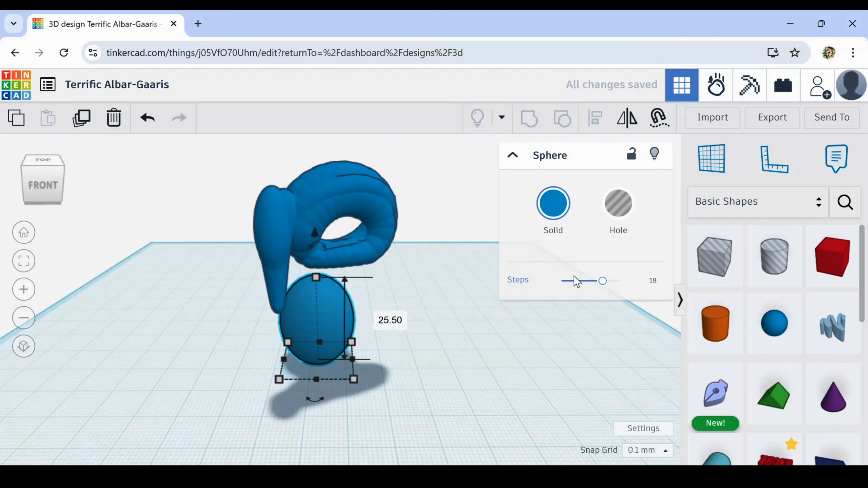
pyautogui.click(147, 118)
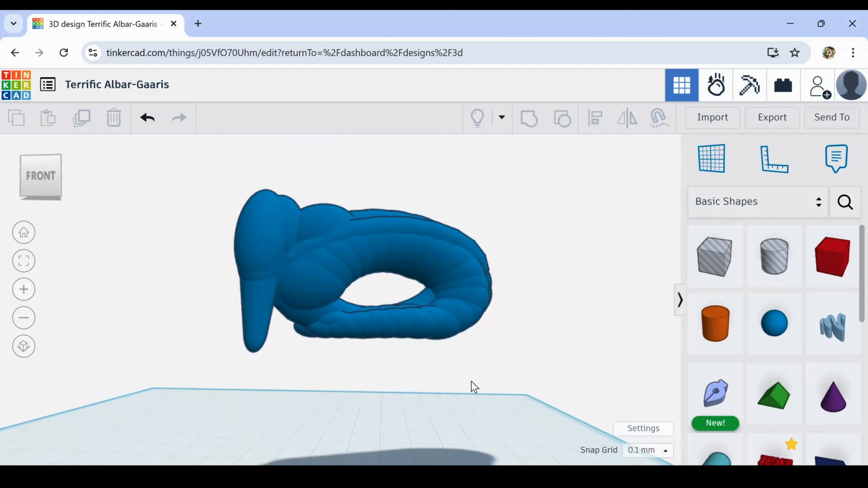
pyautogui.click(533, 214)
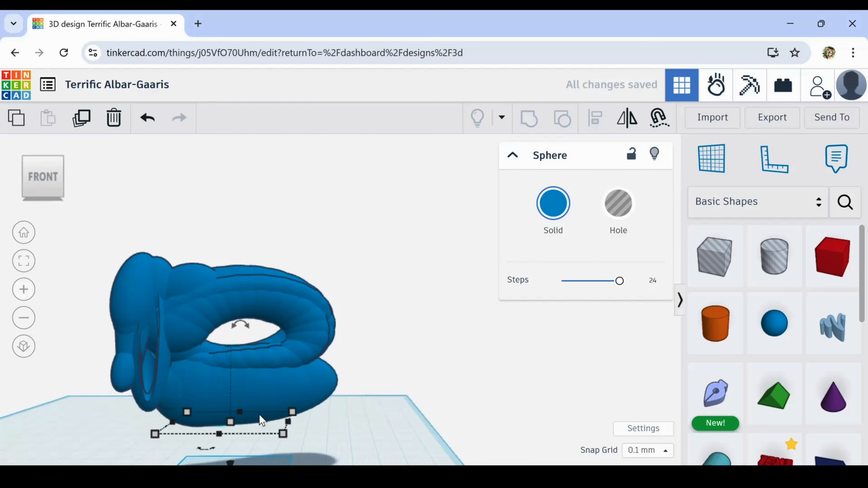
pyautogui.click(147, 119)
# Add a sphere below the nostril ring, squash it into a thin upright ellipsoid, and duplicate it into a row under the lobes
pyautogui.moveTo(447, 287); pyautogui.dragTo(219, 369)
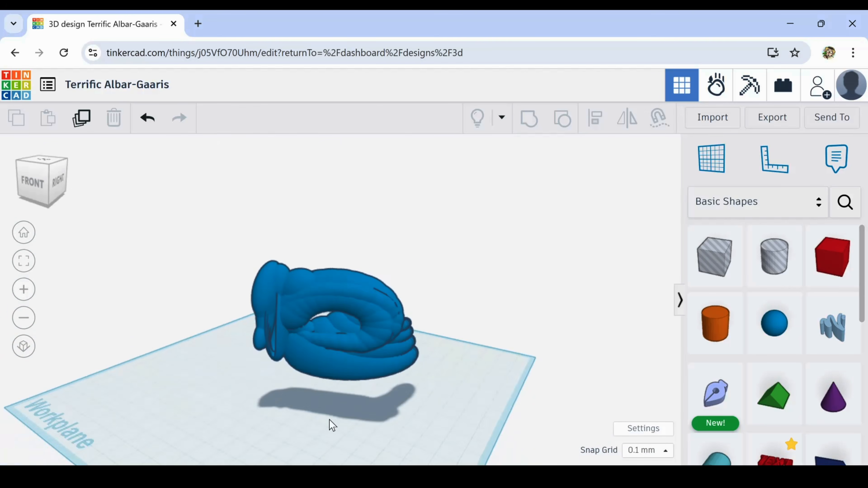
pyautogui.moveTo(329, 419); pyautogui.dragTo(580, 235, button='right')
pyautogui.scroll(2, 327, 248)
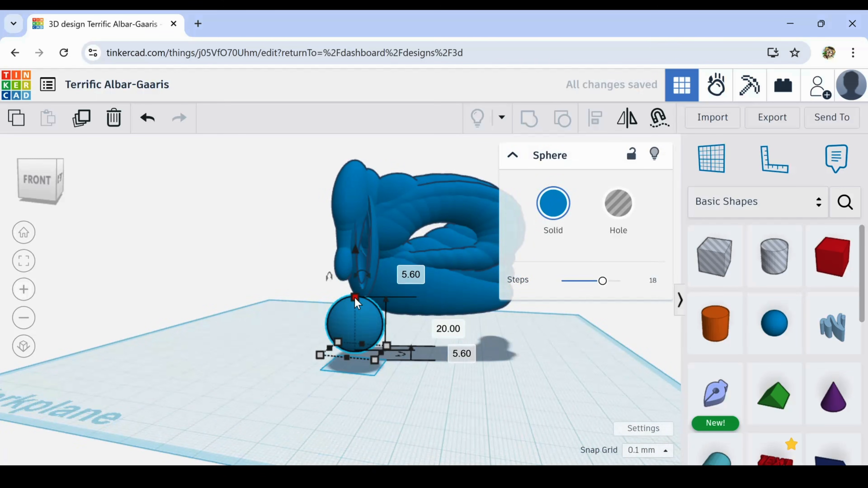
pyautogui.moveTo(355, 298); pyautogui.dragTo(357, 233)
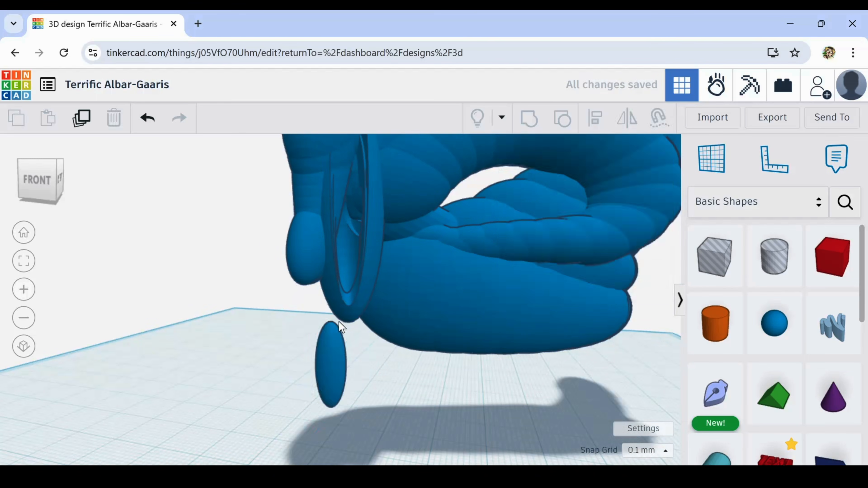
pyautogui.click(339, 322)
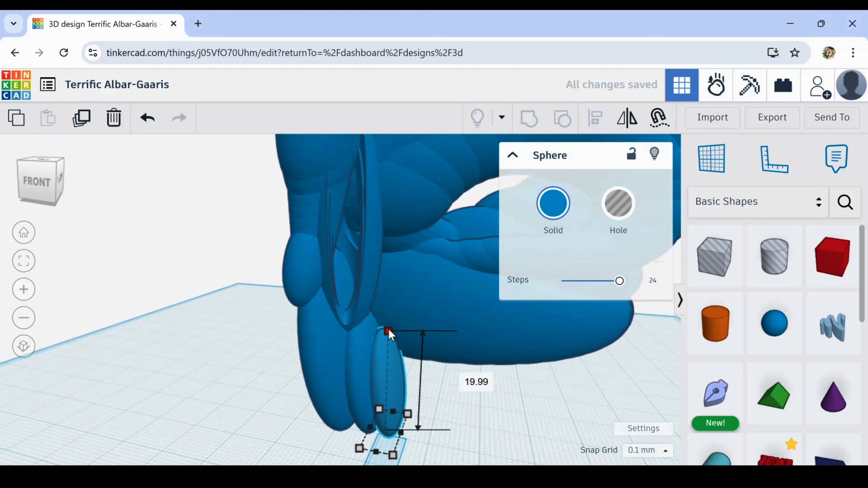
pyautogui.moveTo(387, 334); pyautogui.dragTo(430, 301)
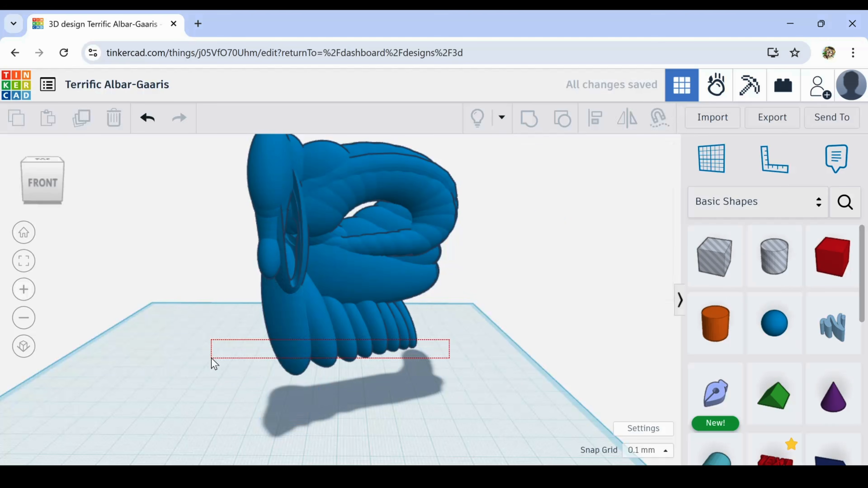
# Refine the row of upright ellipsoids beneath the lobes and set one of its spheres as a hole
pyautogui.moveTo(214, 363); pyautogui.dragTo(212, 359)
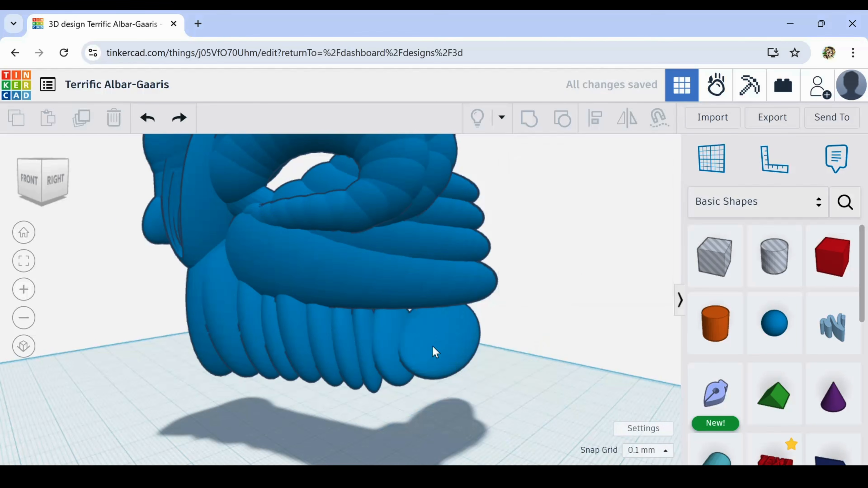
pyautogui.scroll(-5, 264, 383)
pyautogui.click(279, 417)
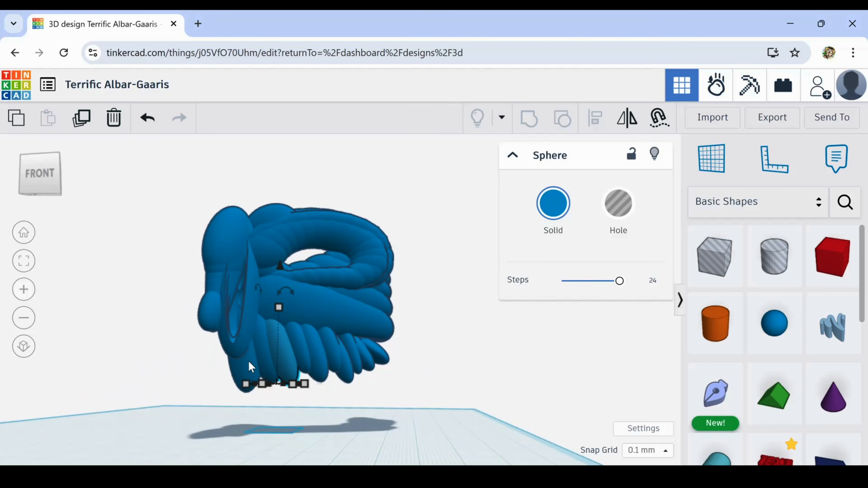
pyautogui.scroll(5, 248, 361)
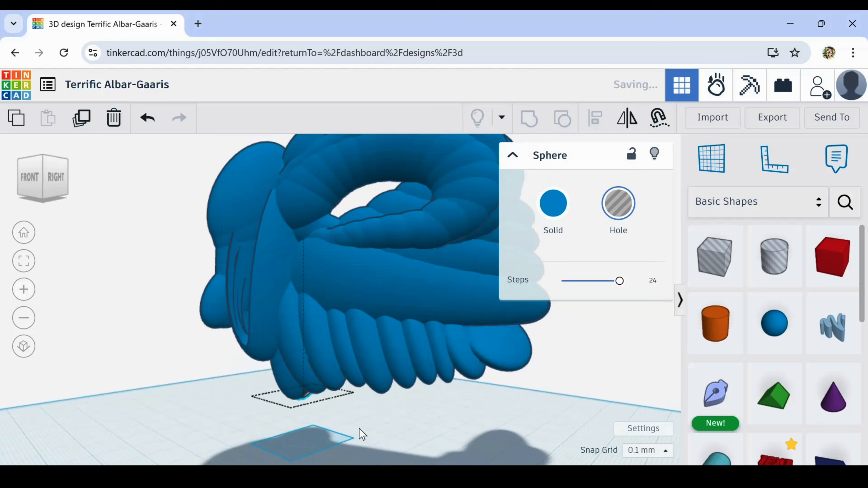
pyautogui.scroll(5, 359, 434)
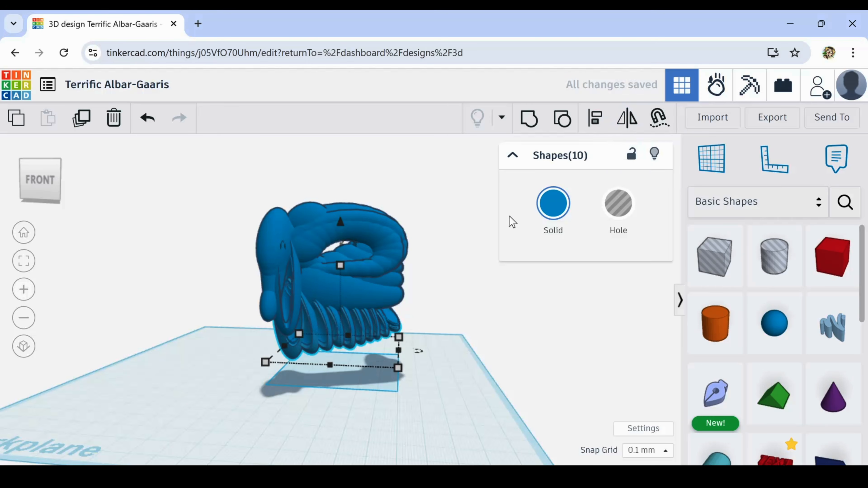
# Lower a 29-shape copy of the lobes below the ribbed row and rotate it about 36° around the vertical axis
pyautogui.moveTo(509, 216); pyautogui.dragTo(436, 363, button='right')
pyautogui.hotkey('ctrl', 'Down')
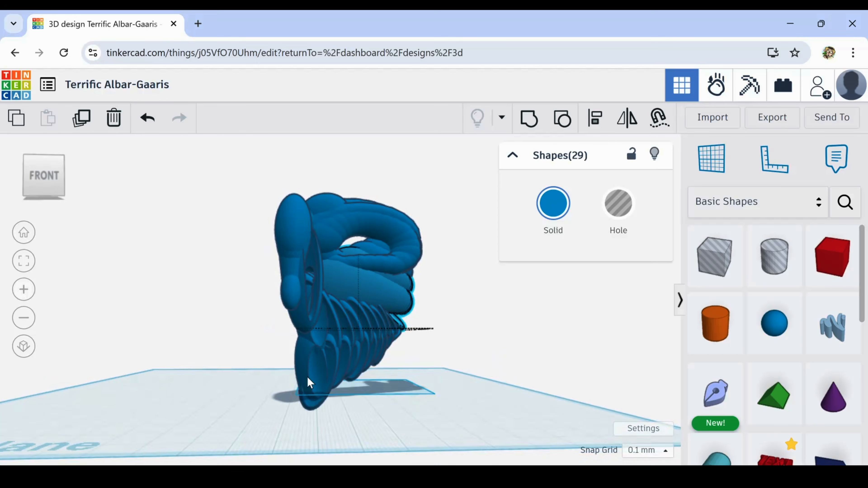
pyautogui.moveTo(309, 382); pyautogui.dragTo(287, 384, button='right')
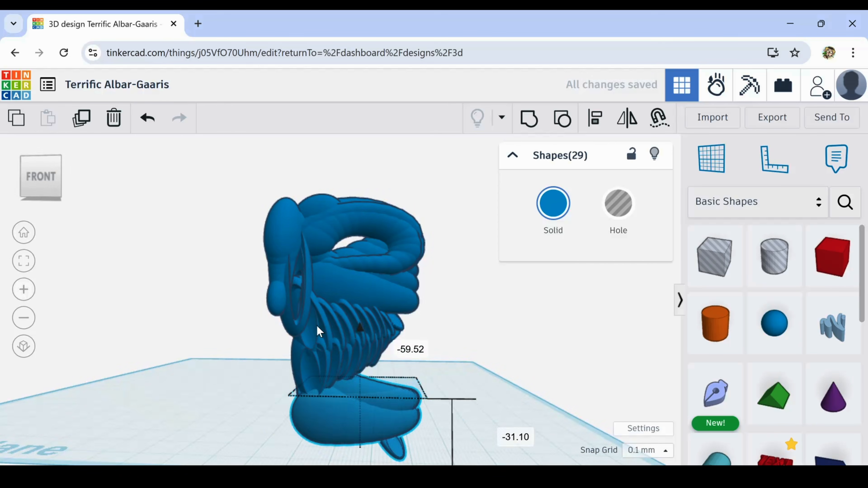
pyautogui.moveTo(318, 331); pyautogui.dragTo(304, 443, button='right')
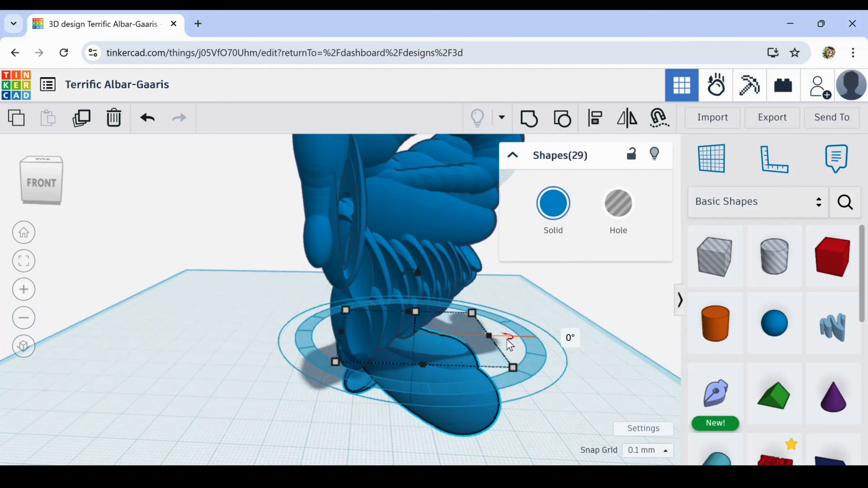
pyautogui.moveTo(510, 345); pyautogui.dragTo(481, 413)
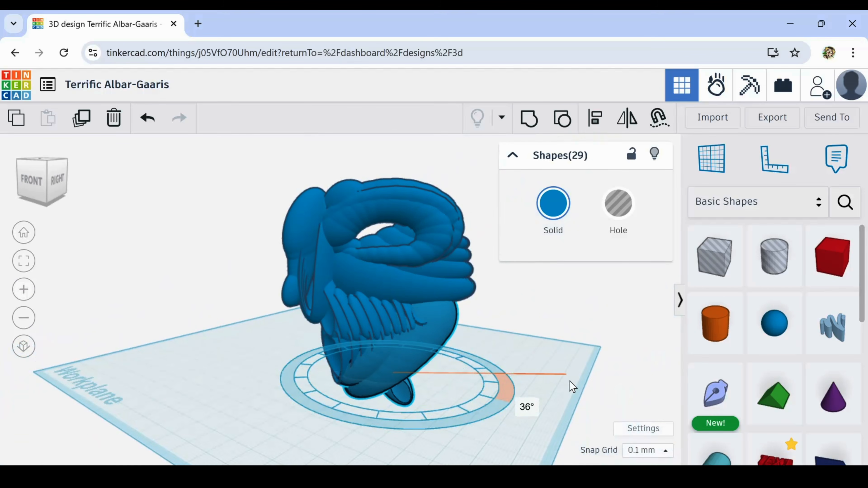
pyautogui.moveTo(571, 385); pyautogui.dragTo(567, 383)
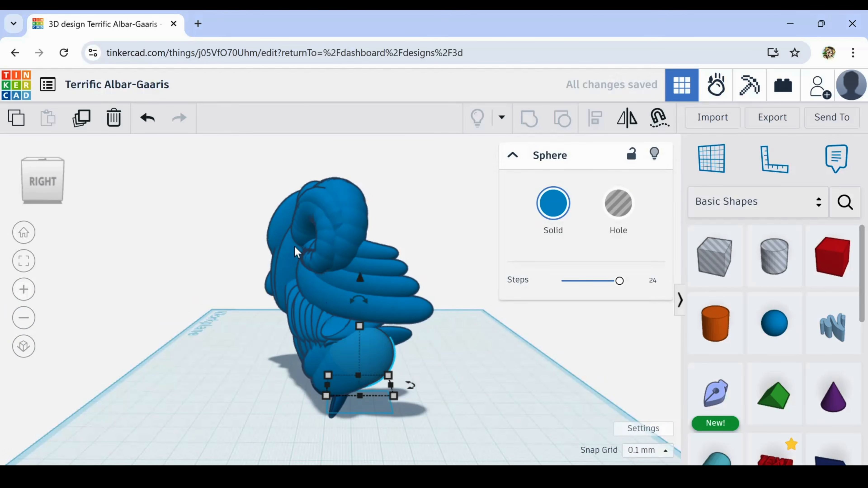
# Enlarge a sphere above the lobes and duplicate it around the back of the head to build a domed cranium
pyautogui.moveTo(356, 296); pyautogui.dragTo(366, 297)
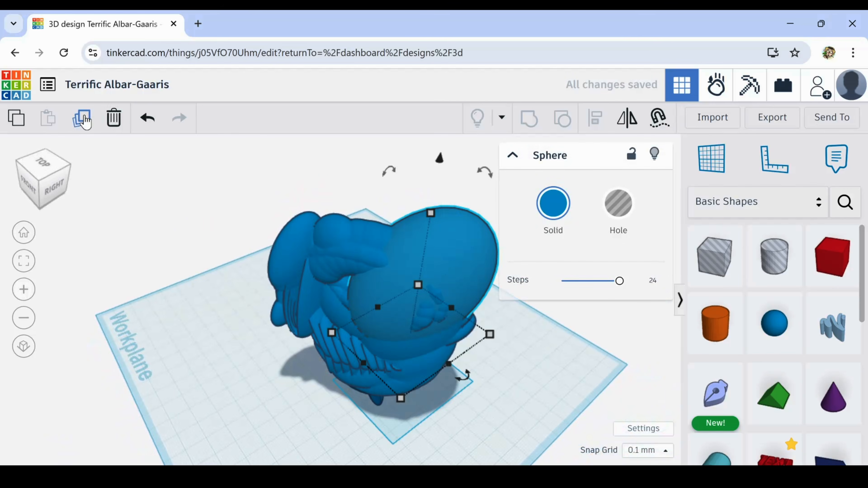
pyautogui.moveTo(432, 455); pyautogui.dragTo(486, 443)
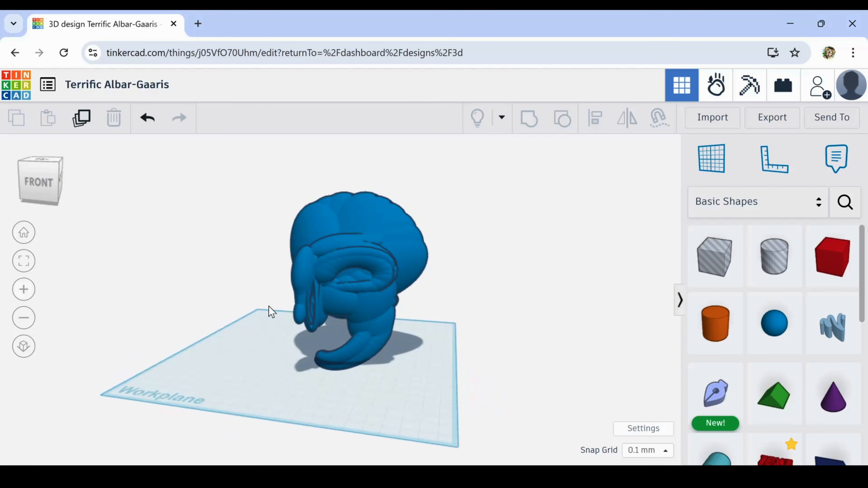
pyautogui.click(419, 298)
pyautogui.scroll(1, 354, 340)
pyautogui.scroll(-2, 354, 340)
# Duplicate and mirror all 189 shapes of the half head, and move the copy sideways to complete the face
pyautogui.hotkey('ctrl', 'a')
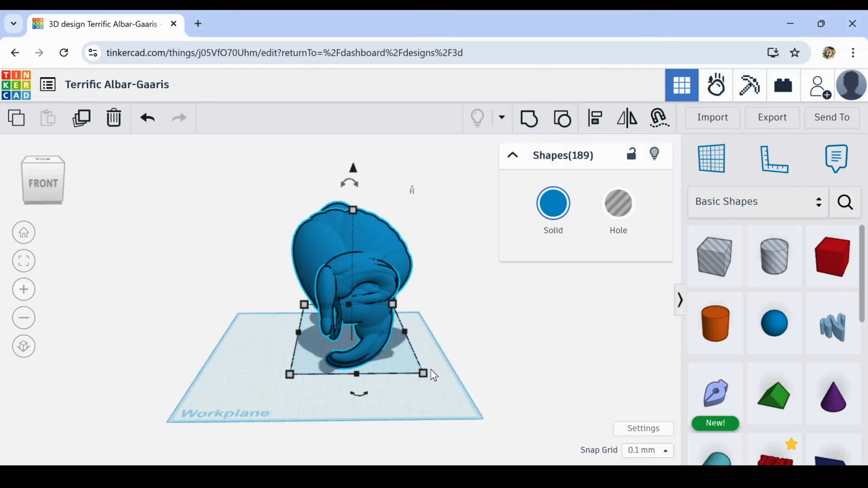
pyautogui.hotkey('shift', 'Left')
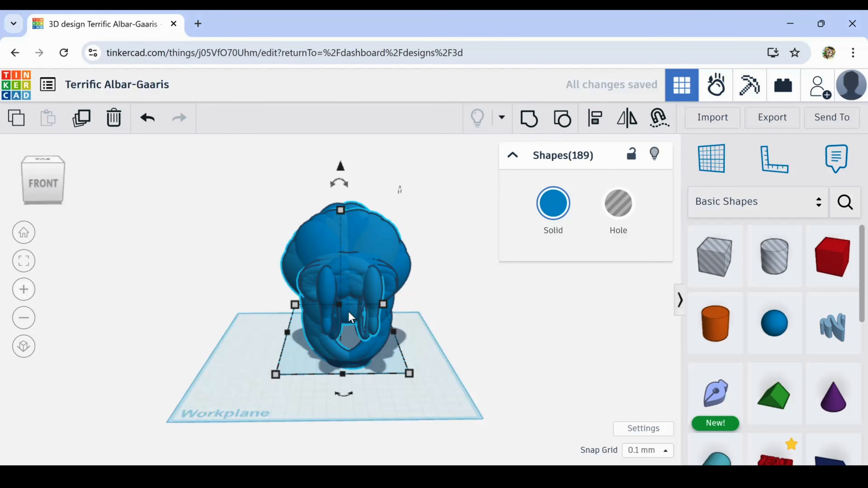
pyautogui.moveTo(340, 251); pyautogui.dragTo(338, 330, button='right')
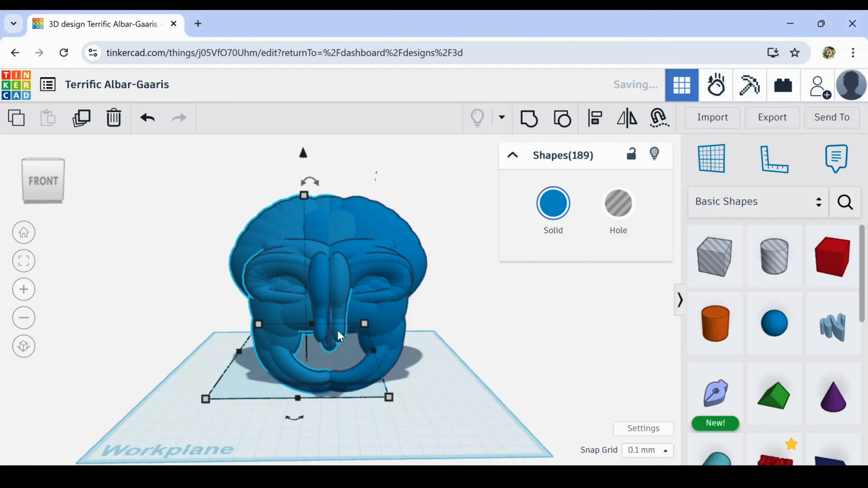
pyautogui.moveTo(394, 329); pyautogui.dragTo(433, 345, button='right')
# Nudge the mirrored half head sideways so the two halves meet along the nose
pyautogui.moveTo(424, 344); pyautogui.dragTo(475, 337, button='right')
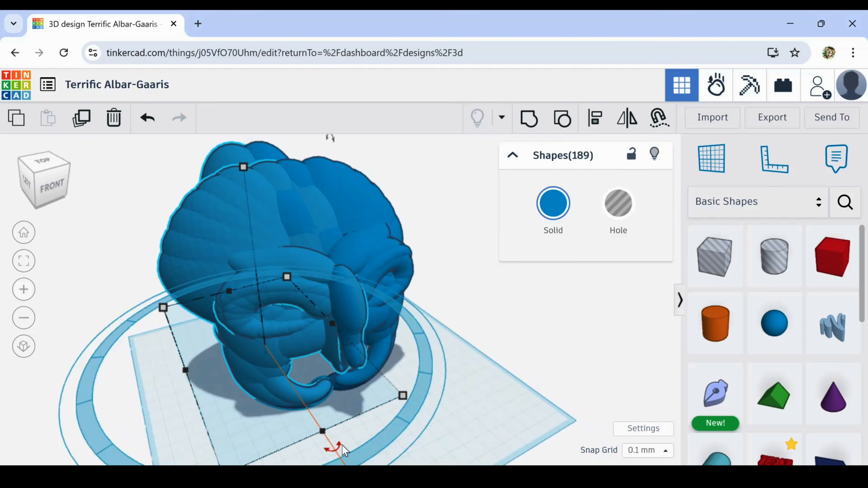
pyautogui.moveTo(269, 337); pyautogui.dragTo(260, 335)
pyautogui.moveTo(471, 403); pyautogui.dragTo(454, 418, button='right')
pyautogui.moveTo(259, 330); pyautogui.dragTo(268, 331)
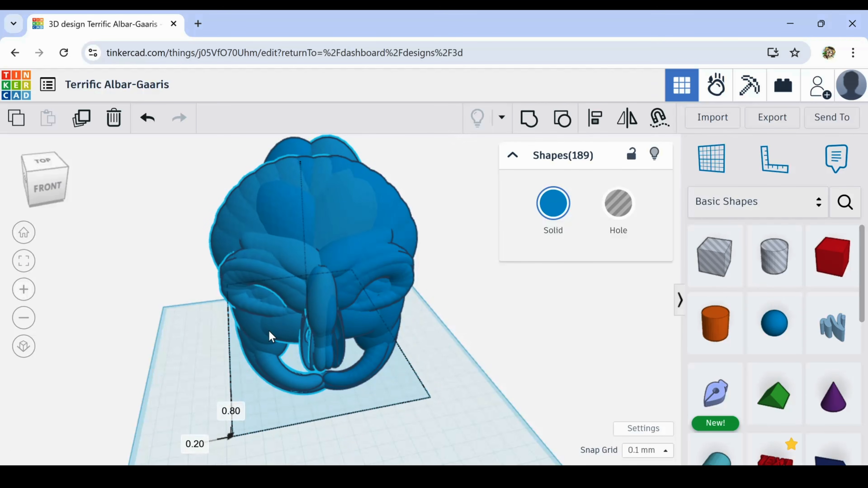
# Select the complete head and adjust its height so that it sits clear above the workplane
pyautogui.moveTo(236, 379); pyautogui.dragTo(184, 338, button='right')
pyautogui.hotkey('ctrl', 'a')
pyautogui.moveTo(339, 167); pyautogui.dragTo(338, 209)
pyautogui.click(164, 301)
pyautogui.moveTo(164, 301); pyautogui.dragTo(136, 291, button='right')
pyautogui.click(493, 266)
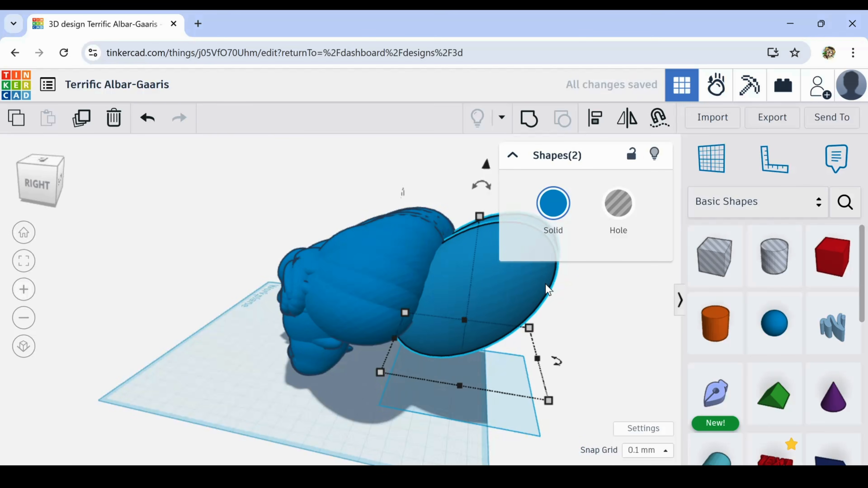
pyautogui.moveTo(548, 291); pyautogui.dragTo(103, 335, button='right')
pyautogui.hotkey('ctrl', 'a')
pyautogui.moveTo(333, 159); pyautogui.dragTo(333, 113)
pyautogui.click(192, 246)
pyautogui.moveTo(240, 246)
pyautogui.mouseDown(button='right')
pyautogui.moveTo(287, 257)
pyautogui.moveTo(240, 263)
pyautogui.mouseUp(button='right')
pyautogui.scroll(3, 328, 271)
# Fit a 24-step sphere as an eyeball in each eye socket, rotating one about 10° around the vertical axis
pyautogui.click(775, 323)
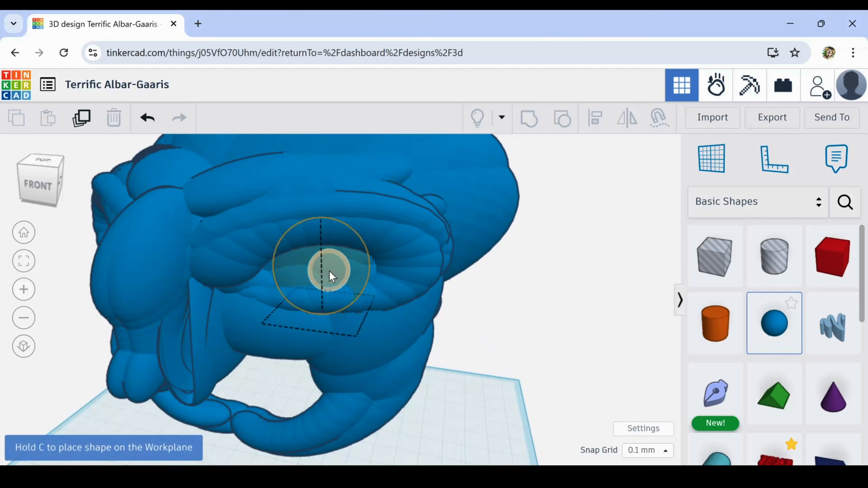
pyautogui.click(329, 271)
pyautogui.moveTo(319, 194); pyautogui.dragTo(320, 213)
pyautogui.moveTo(342, 342); pyautogui.dragTo(316, 376, button='right')
pyautogui.moveTo(363, 305); pyautogui.dragTo(397, 305)
pyautogui.moveTo(417, 308); pyautogui.dragTo(499, 255)
pyautogui.moveTo(359, 274); pyautogui.dragTo(304, 363, button='right')
pyautogui.moveTo(305, 410); pyautogui.dragTo(290, 416)
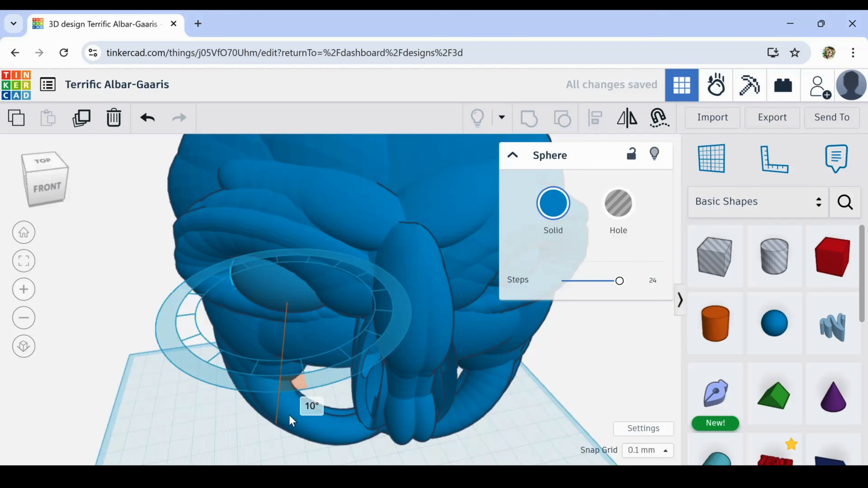
# Examine the fit of both eyeballs in their sockets from the front and the side
pyautogui.scroll(-2, 308, 383)
pyautogui.moveTo(308, 404); pyautogui.dragTo(329, 378, button='right')
pyautogui.click(219, 384)
pyautogui.moveTo(219, 384); pyautogui.dragTo(239, 417, button='right')
pyautogui.click(358, 267)
pyautogui.keyDown('shift'); pyautogui.click(405, 266); pyautogui.keyUp('shift')
pyautogui.click(459, 405)
pyautogui.moveTo(459, 405); pyautogui.dragTo(164, 393, button='right')
pyautogui.scroll(3, 428, 375)
# Place a sphere below the head, set its steps to 24 and flatten it into a disc
pyautogui.moveTo(775, 323); pyautogui.dragTo(353, 393)
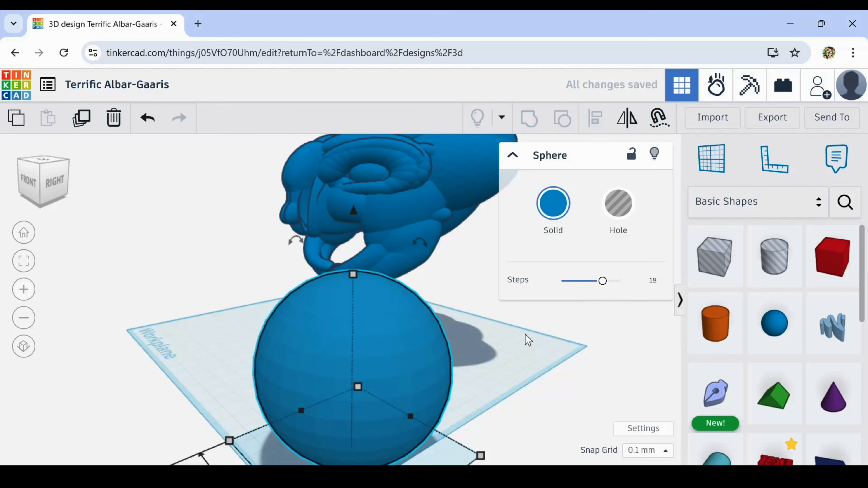
pyautogui.moveTo(602, 281); pyautogui.dragTo(619, 281)
pyautogui.moveTo(352, 275); pyautogui.dragTo(342, 342)
pyautogui.moveTo(330, 318); pyautogui.dragTo(329, 334)
# Add a torus next to the flattened sphere, set its steps to 24 and turn it into a hole
pyautogui.moveTo(147, 411); pyautogui.dragTo(219, 407, button='right')
pyautogui.scroll(-5, 773, 392)
pyautogui.moveTo(775, 403); pyautogui.dragTo(219, 342)
pyautogui.moveTo(587, 336); pyautogui.dragTo(622, 336)
pyautogui.click(618, 204)
pyautogui.click(645, 311)
# Fit the torus hole around the flattened sphere and duplicate the pair to make three sets
pyautogui.moveTo(469, 377); pyautogui.dragTo(513, 427, button='right')
pyautogui.moveTo(340, 253); pyautogui.dragTo(255, 416)
pyautogui.hotkey('ctrl', 'd')
pyautogui.moveTo(273, 356); pyautogui.dragTo(344, 229)
pyautogui.click(369, 342)
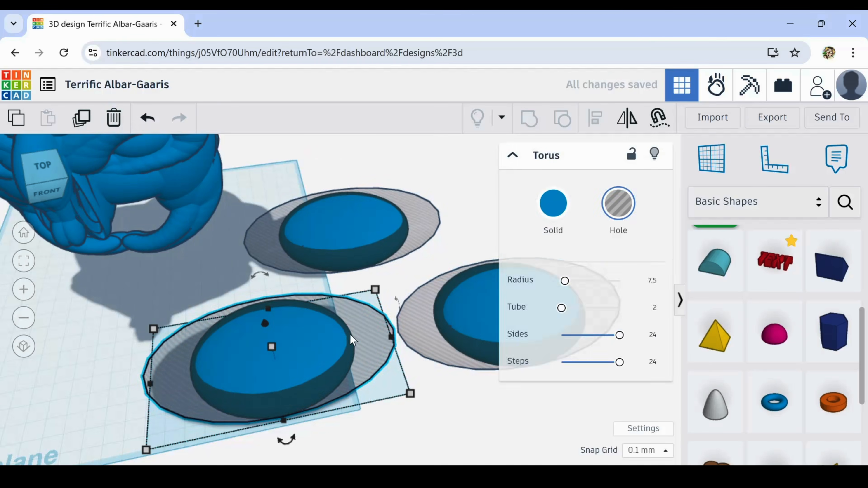
# Group each of the three flattened spheres with its torus hole to cut a groove around the rim
pyautogui.hotkey('ctrl', 'g')
pyautogui.moveTo(363, 438)
pyautogui.mouseDown(button='right')
pyautogui.moveTo(357, 379)
pyautogui.moveTo(369, 438)
pyautogui.mouseUp(button='right')
pyautogui.keyDown('alt'); pyautogui.keyDown('shift'); pyautogui.moveTo(455, 262); pyautogui.dragTo(488, 271); pyautogui.keyUp('shift'); pyautogui.keyUp('alt')
pyautogui.keyDown('shift'); pyautogui.click(345, 239); pyautogui.keyUp('shift')
pyautogui.hotkey('ctrl', 'g')
pyautogui.moveTo(394, 424); pyautogui.dragTo(387, 383, button='right')
pyautogui.click(478, 310)
pyautogui.keyDown('shift'); pyautogui.click(608, 318); pyautogui.keyUp('shift')
pyautogui.hotkey('ctrl', 'g')
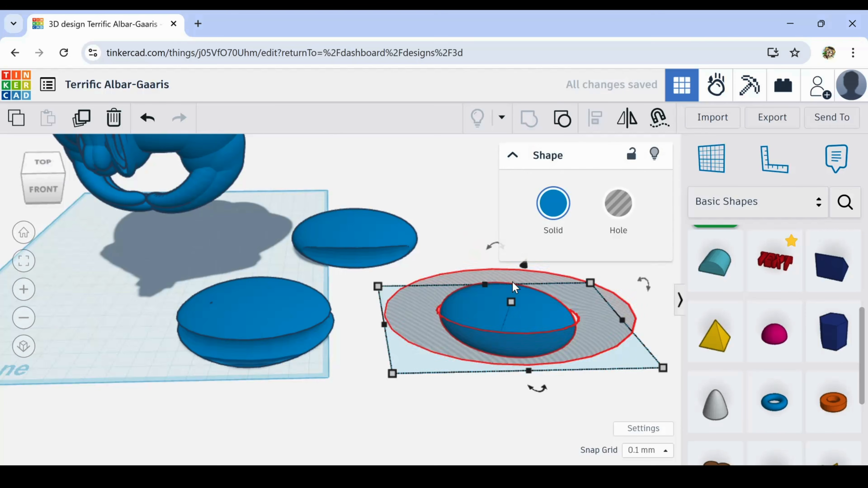
# Gather the grooved discs together, with the largest one as a base below the head
pyautogui.moveTo(509, 318); pyautogui.dragTo(284, 318)
pyautogui.moveTo(451, 373); pyautogui.dragTo(498, 300, button='right')
pyautogui.keyDown('shift'); pyautogui.click(297, 312); pyautogui.keyUp('shift')
pyautogui.hotkey('ctrl', 'g')
pyautogui.click(267, 386)
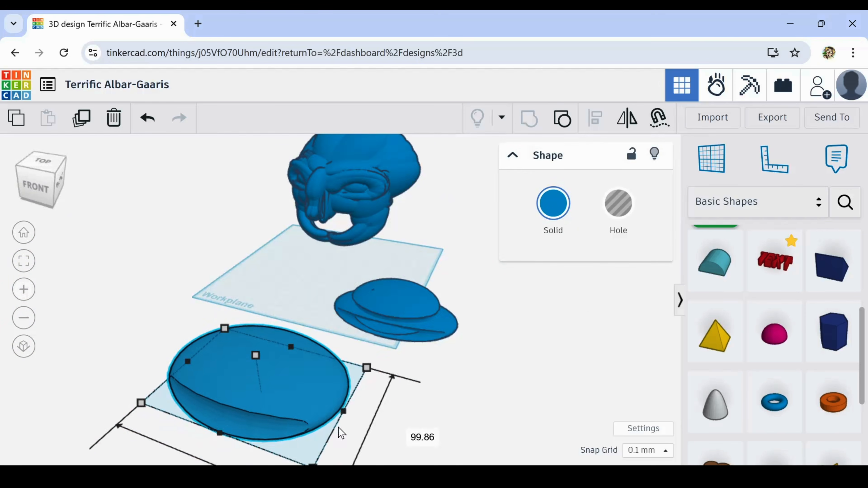
pyautogui.moveTo(291, 394); pyautogui.dragTo(328, 290)
pyautogui.moveTo(438, 386); pyautogui.dragTo(328, 387, button='right')
pyautogui.moveTo(362, 287); pyautogui.dragTo(374, 285)
pyautogui.moveTo(342, 387); pyautogui.dragTo(458, 383, button='right')
pyautogui.moveTo(376, 387); pyautogui.dragTo(314, 398, button='right')
# Select all shapes of the head and raise them higher above the grooved discs
pyautogui.moveTo(308, 195); pyautogui.dragTo(479, 308)
pyautogui.moveTo(314, 342); pyautogui.dragTo(306, 244, button='right')
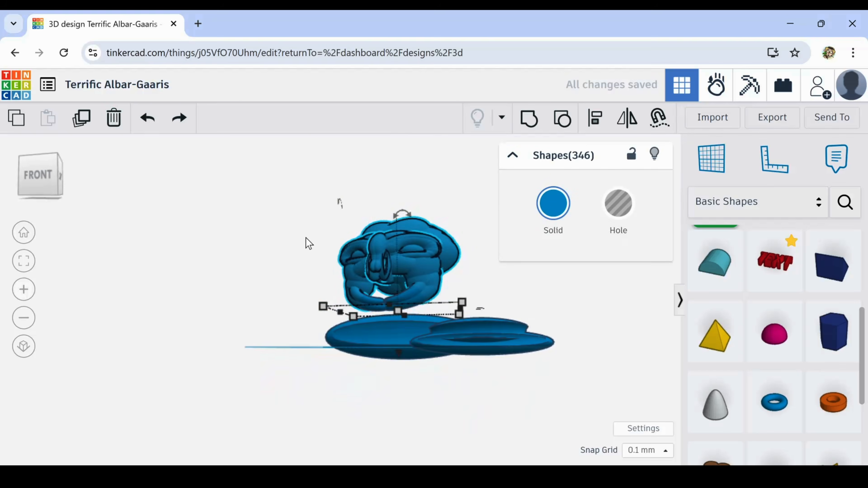
pyautogui.moveTo(304, 206); pyautogui.dragTo(478, 304)
pyautogui.moveTo(401, 205); pyautogui.dragTo(401, 162)
# Stack the smaller grooved discs on top of the large one to start a neck below the head
pyautogui.moveTo(383, 383); pyautogui.dragTo(382, 417, button='right')
pyautogui.moveTo(509, 448); pyautogui.dragTo(400, 393)
pyautogui.moveTo(394, 353); pyautogui.dragTo(393, 328)
pyautogui.moveTo(441, 383); pyautogui.dragTo(314, 369, button='right')
pyautogui.moveTo(316, 291); pyautogui.dragTo(303, 294)
pyautogui.scroll(3, 303, 342)
pyautogui.moveTo(239, 407); pyautogui.dragTo(236, 381, button='right')
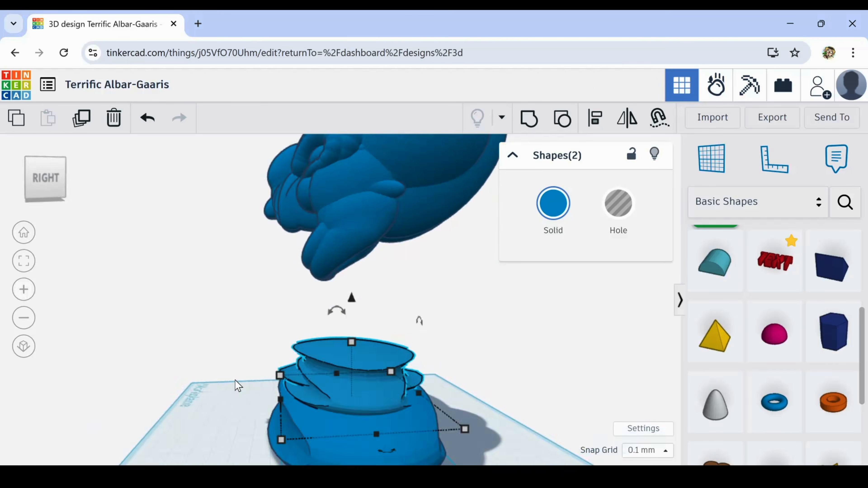
# Duplicate the two upper grooved discs repeatedly, stepping upwards, to build a ribbed neck that reaches the head
pyautogui.moveTo(356, 258); pyautogui.dragTo(357, 259)
pyautogui.moveTo(341, 403)
pyautogui.mouseDown(button='right')
pyautogui.moveTo(477, 407)
pyautogui.moveTo(335, 403)
pyautogui.mouseUp(button='right')
pyautogui.click(86, 119)
pyautogui.click(85, 120)
pyautogui.click(85, 119)
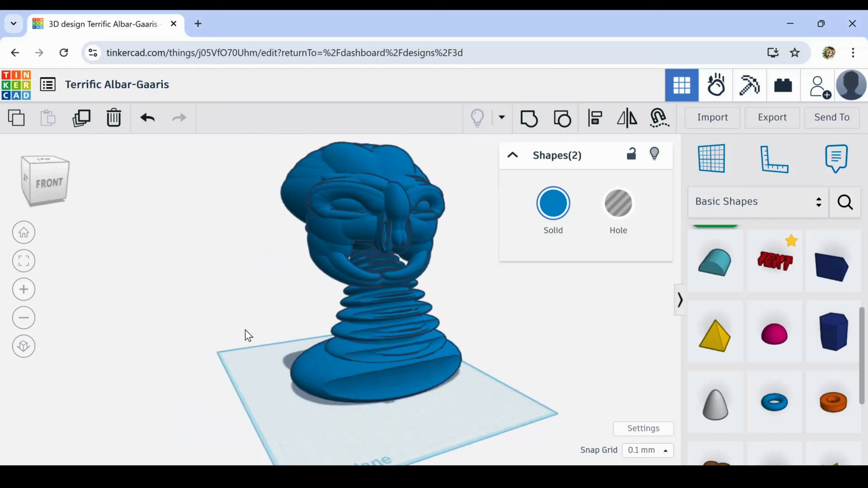
# Select the discs of the neck and base without the head shapes, and reposition them beneath the head
pyautogui.moveTo(249, 336); pyautogui.dragTo(448, 373, button='right')
pyautogui.moveTo(451, 379); pyautogui.dragTo(349, 278)
pyautogui.moveTo(298, 383); pyautogui.dragTo(183, 369, button='right')
pyautogui.scroll(3, 444, 361)
pyautogui.scroll(-3, 444, 360)
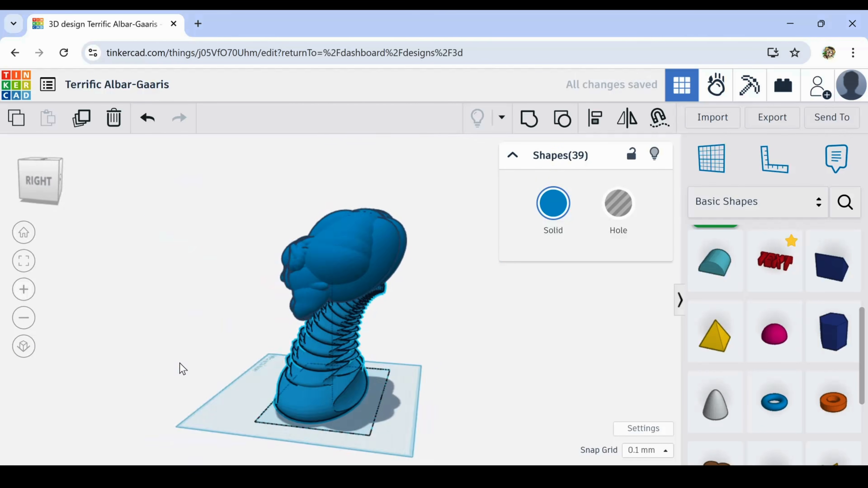
pyautogui.keyDown('shift'); pyautogui.click(327, 267); pyautogui.keyUp('shift')
pyautogui.moveTo(371, 281); pyautogui.dragTo(376, 362, button='right')
pyautogui.moveTo(408, 407); pyautogui.dragTo(413, 416)
pyautogui.moveTo(413, 415); pyautogui.dragTo(348, 289, button='right')
pyautogui.scroll(3, 348, 289)
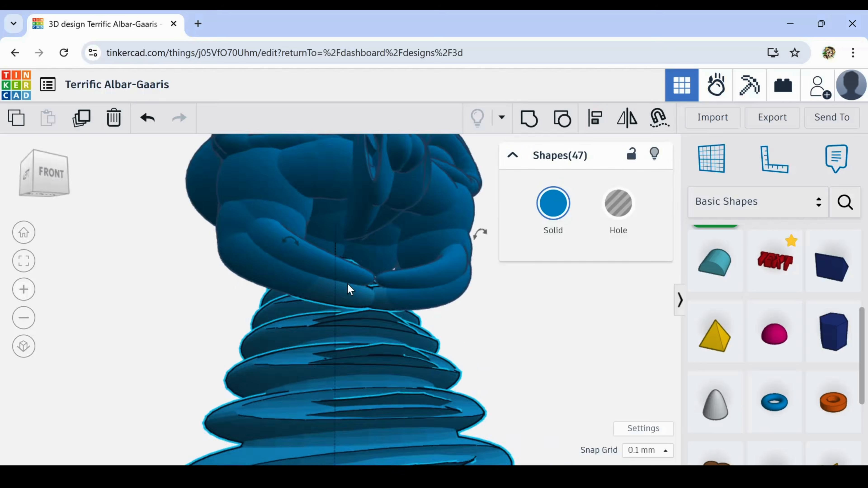
# Refine the neck selection and shift it sideways and slightly down to line it up under the jaw
pyautogui.keyDown('shift'); pyautogui.click(349, 289); pyautogui.keyUp('shift')
pyautogui.keyDown('shift'); pyautogui.click(409, 361); pyautogui.keyUp('shift')
pyautogui.scroll(-5, 408, 361)
pyautogui.scroll(3, 493, 450)
pyautogui.moveTo(537, 401); pyautogui.dragTo(260, 403, button='right')
pyautogui.scroll(-5, 205, 264)
pyautogui.moveTo(363, 428); pyautogui.dragTo(397, 433)
pyautogui.moveTo(396, 434); pyautogui.dragTo(455, 291, button='right')
pyautogui.scroll(5, 344, 328)
pyautogui.moveTo(344, 328); pyautogui.dragTo(342, 337)
pyautogui.moveTo(342, 337); pyautogui.dragTo(382, 330, button='right')
pyautogui.scroll(-5, 209, 331)
# Select individual grooved discs in the lower neck and nudge one of them sideways
pyautogui.click(209, 331)
pyautogui.scroll(5, 367, 317)
pyautogui.scroll(-5, 366, 316)
pyautogui.click(455, 441)
pyautogui.hotkey('ctrl', 'a')
pyautogui.click(363, 337)
pyautogui.click(322, 303)
pyautogui.moveTo(346, 298); pyautogui.dragTo(354, 298)
pyautogui.click(308, 330)
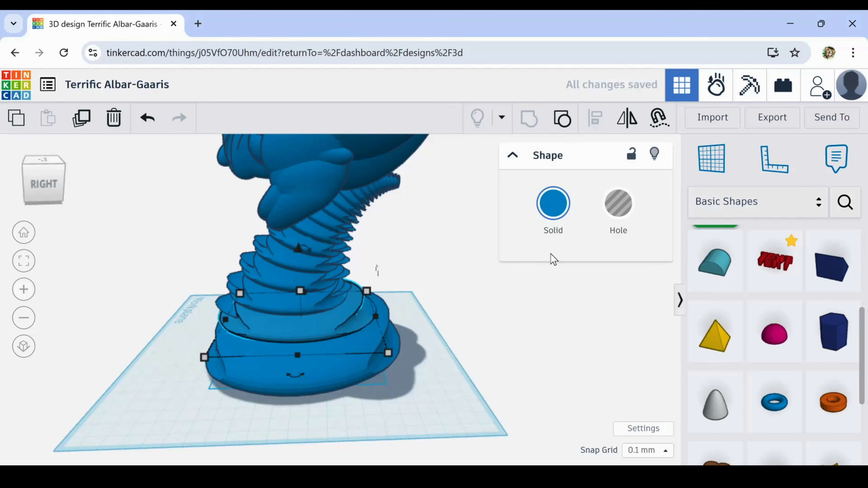
# Check the dimensions of the large base disc and undo the last edit
pyautogui.click(552, 291)
pyautogui.moveTo(552, 291); pyautogui.dragTo(205, 256, button='right')
pyautogui.click(239, 312)
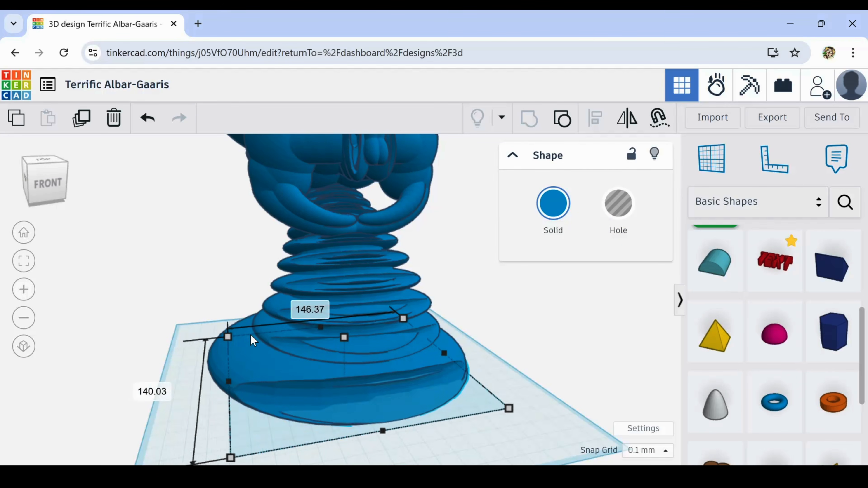
pyautogui.hotkey('ctrl', 'z')
pyautogui.scroll(-2, 343, 417)
pyautogui.click(293, 320)
pyautogui.moveTo(343, 417); pyautogui.dragTo(369, 335, button='right')
# Place a new sphere on the workplane in front of the base and adjust its size and height
pyautogui.click(223, 220)
pyautogui.scroll(-5, 223, 220)
pyautogui.scroll(2, 465, 331)
pyautogui.scroll(5, 775, 324)
pyautogui.moveTo(775, 324); pyautogui.dragTo(284, 420)
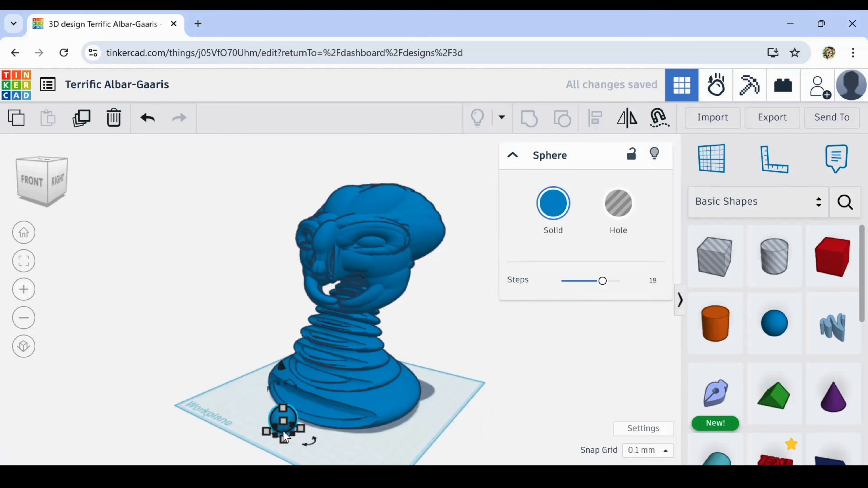
pyautogui.scroll(4, 377, 410)
pyautogui.moveTo(380, 410); pyautogui.dragTo(377, 425)
pyautogui.moveTo(445, 404); pyautogui.dragTo(386, 393, button='right')
pyautogui.moveTo(355, 318); pyautogui.dragTo(354, 298)
pyautogui.click(82, 119)
pyautogui.hotkey('ctrl', 'z')
pyautogui.moveTo(386, 393); pyautogui.dragTo(293, 382, button='right')
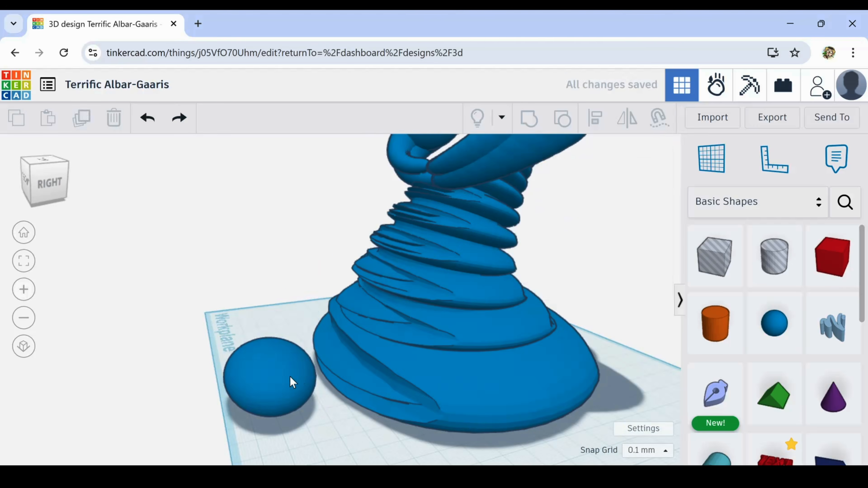
# Duplicate the sphere beside the base, raise the copy and rotate it about -29°
pyautogui.click(292, 382)
pyautogui.moveTo(266, 312); pyautogui.dragTo(266, 297)
pyautogui.moveTo(258, 288); pyautogui.dragTo(277, 245)
pyautogui.click(82, 118)
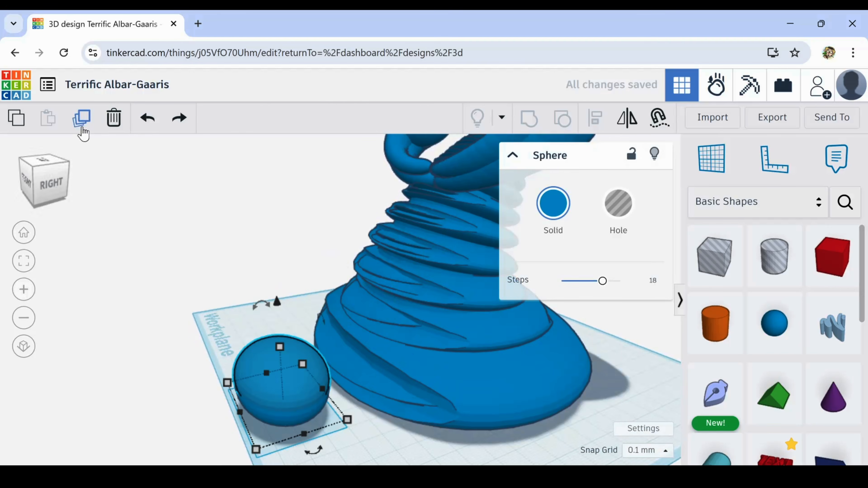
pyautogui.moveTo(275, 300); pyautogui.dragTo(310, 238)
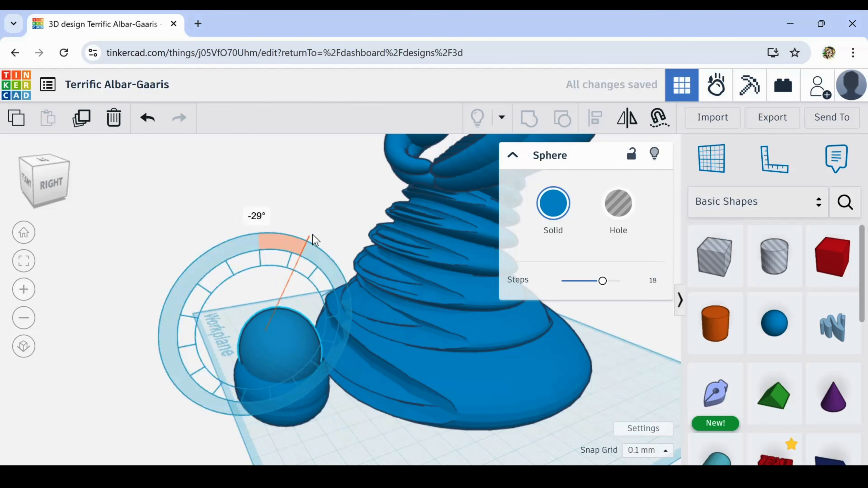
# Repeat the rotated duplicate to form a curved chain of six spheres and try turning the chain into holes
pyautogui.hotkey('ctrl', 'd')
pyautogui.hotkey('ctrl', 'd')
pyautogui.hotkey('ctrl', 'd')
pyautogui.moveTo(212, 206); pyautogui.dragTo(325, 424)
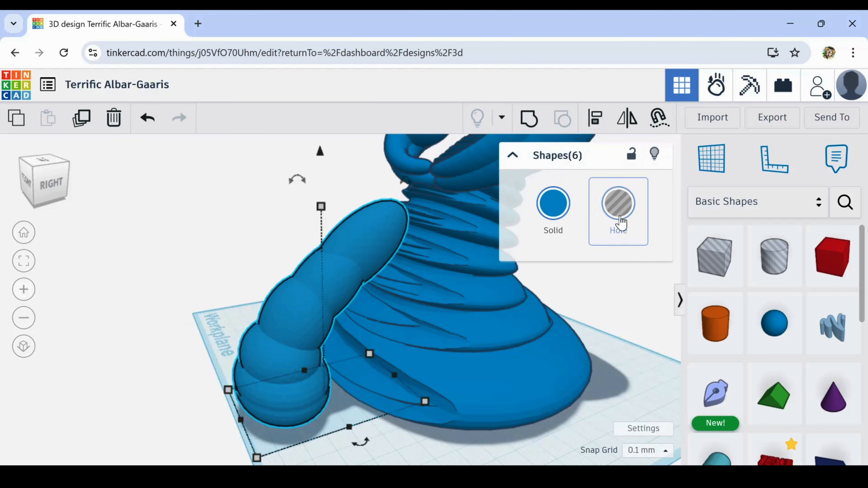
pyautogui.click(620, 220)
# Fit flattened spheres into the front grooves of the base and the lower neck
pyautogui.moveTo(293, 376); pyautogui.dragTo(386, 379, button='right')
pyautogui.moveTo(373, 389); pyautogui.dragTo(382, 332)
pyautogui.click(547, 380)
pyautogui.click(434, 294)
pyautogui.moveTo(433, 294); pyautogui.dragTo(537, 333, button='right')
pyautogui.hotkey('ctrl', 'a')
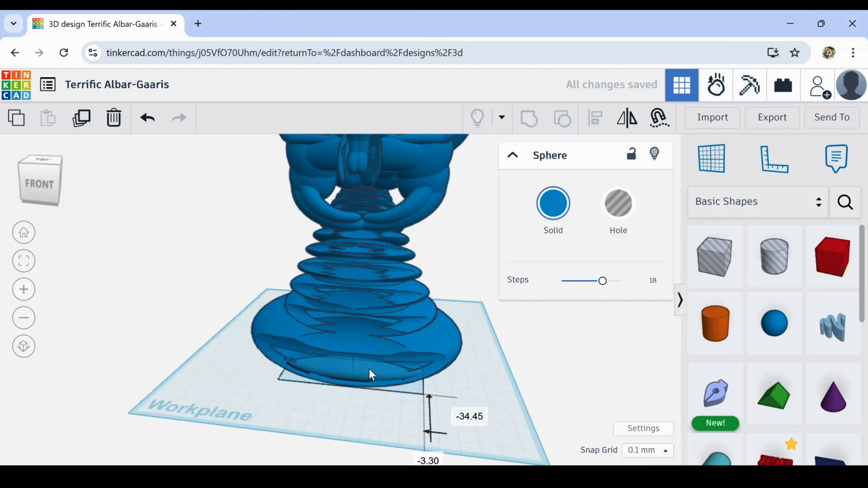
pyautogui.moveTo(335, 287); pyautogui.dragTo(316, 386, button='right')
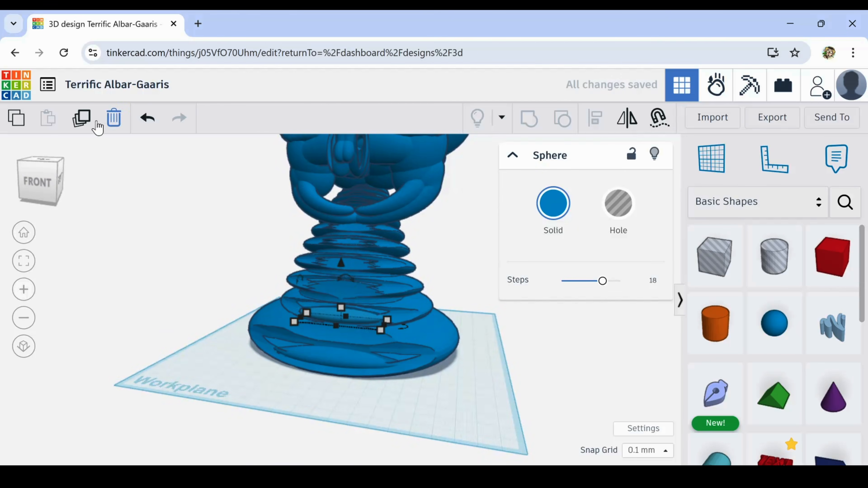
pyautogui.moveTo(308, 342); pyautogui.dragTo(435, 310, button='right')
pyautogui.scroll(3, 434, 309)
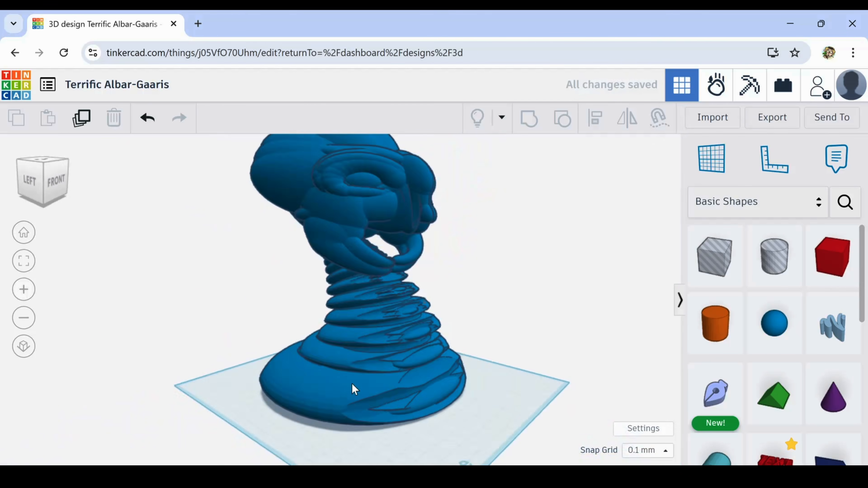
# Copy the cheek and jaw lobes of one side and place the 32-shape copy behind the head as an arm reaching the base
pyautogui.moveTo(352, 384); pyautogui.dragTo(397, 355, button='right')
pyautogui.scroll(5, 408, 275)
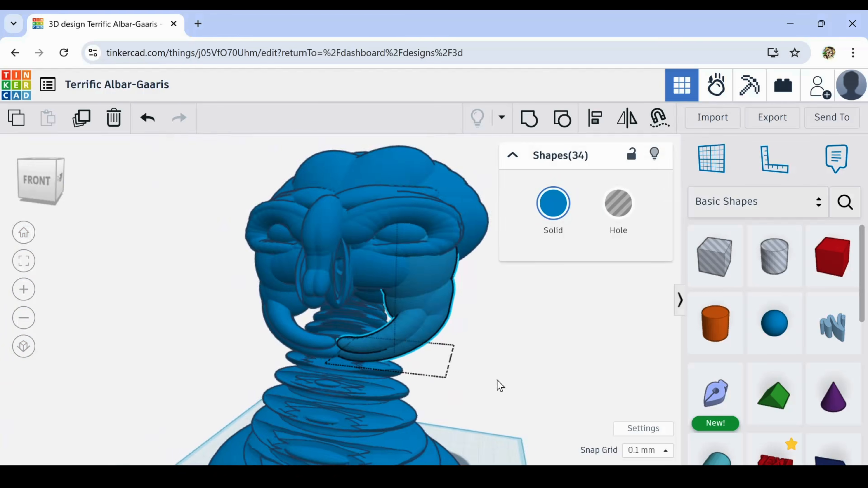
pyautogui.moveTo(496, 384); pyautogui.dragTo(285, 179, button='right')
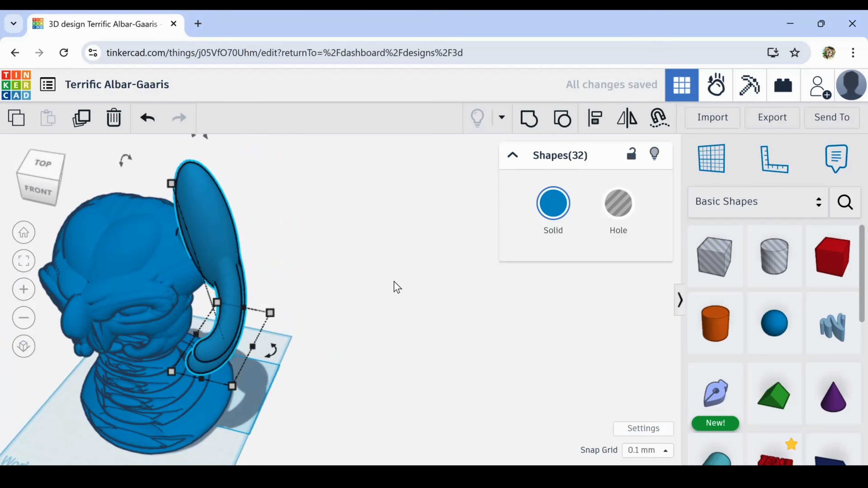
pyautogui.moveTo(395, 287); pyautogui.dragTo(227, 277, button='right')
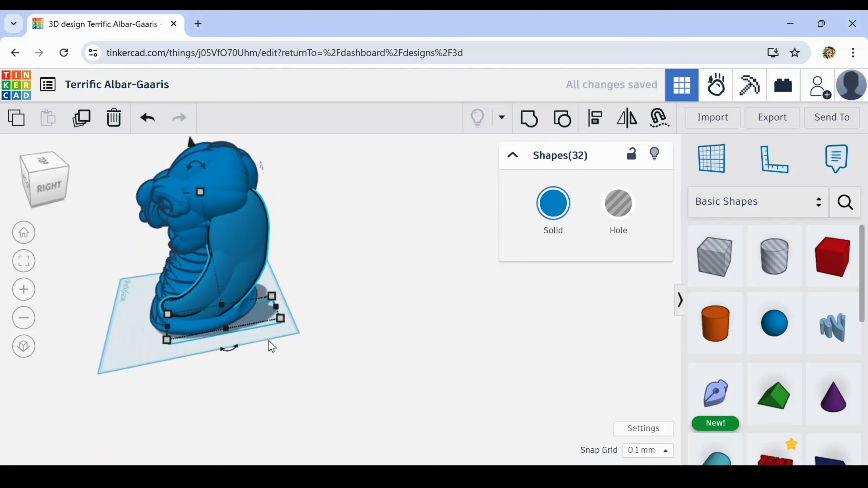
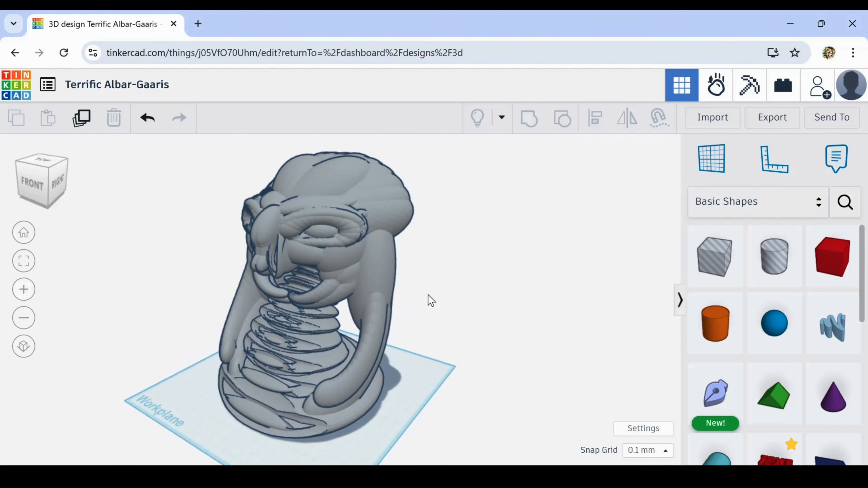
# Examine the completed grey figure with its head, ribbed neck, arms and base from the front and side
pyautogui.scroll(-1, 428, 295)
pyautogui.moveTo(428, 296); pyautogui.dragTo(487, 296, button='middle')
pyautogui.moveTo(518, 303); pyautogui.dragTo(570, 288, button='right')
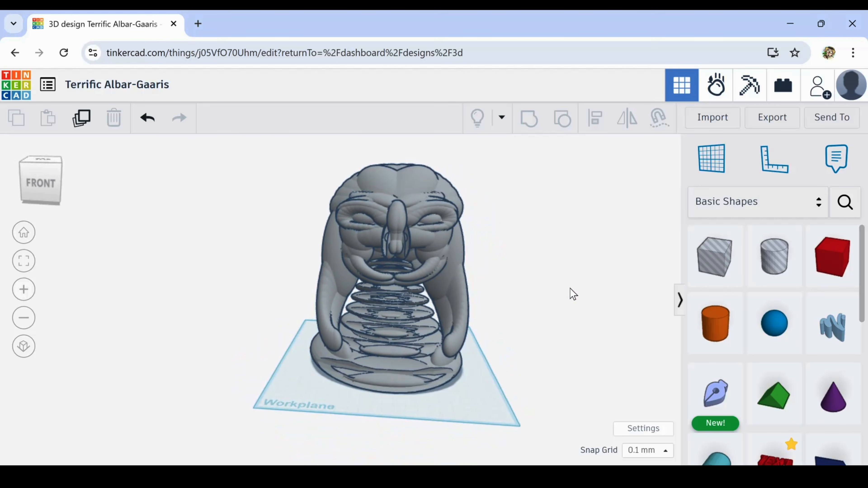
pyautogui.scroll(5, 469, 274)
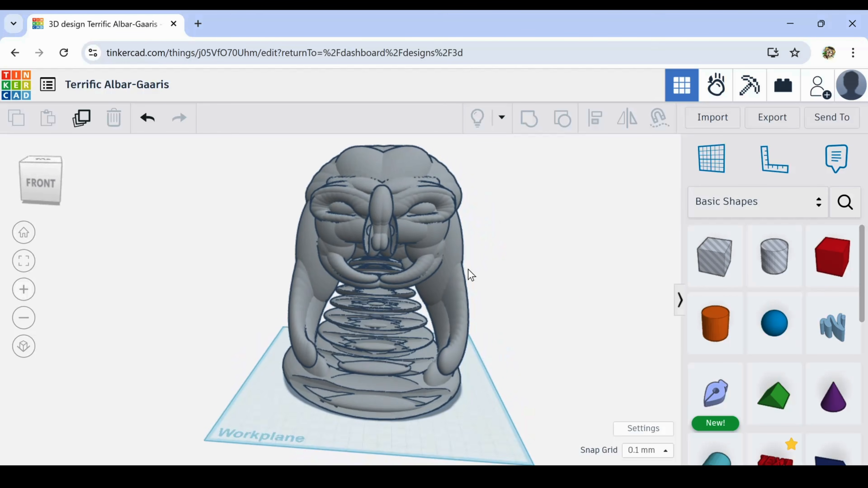
pyautogui.moveTo(467, 270); pyautogui.dragTo(441, 362, button='right')
pyautogui.scroll(-1, 458, 280)
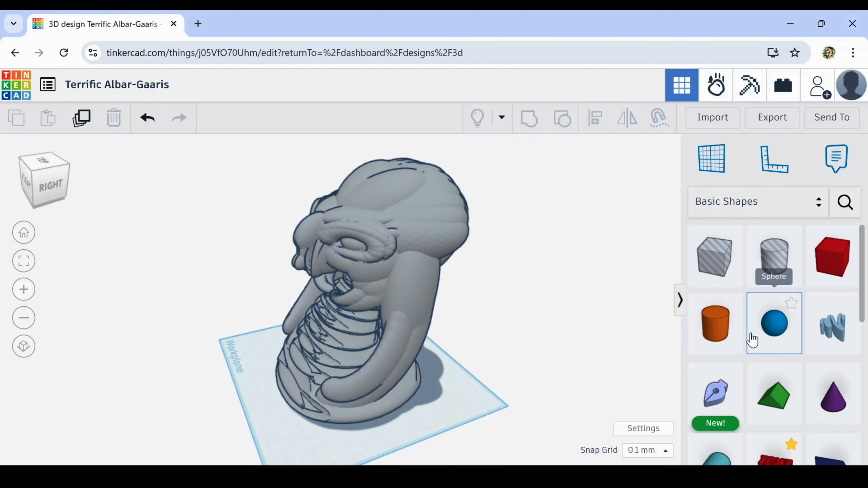
# Add a sphere beside the base, stretch it to about 28.3 mm tall and set its steps to 24
pyautogui.moveTo(472, 442); pyautogui.dragTo(472, 441)
pyautogui.moveTo(438, 449); pyautogui.dragTo(344, 394, button='middle')
pyautogui.moveTo(281, 383); pyautogui.dragTo(314, 412, button='right')
pyautogui.moveTo(373, 419); pyautogui.dragTo(376, 460, button='right')
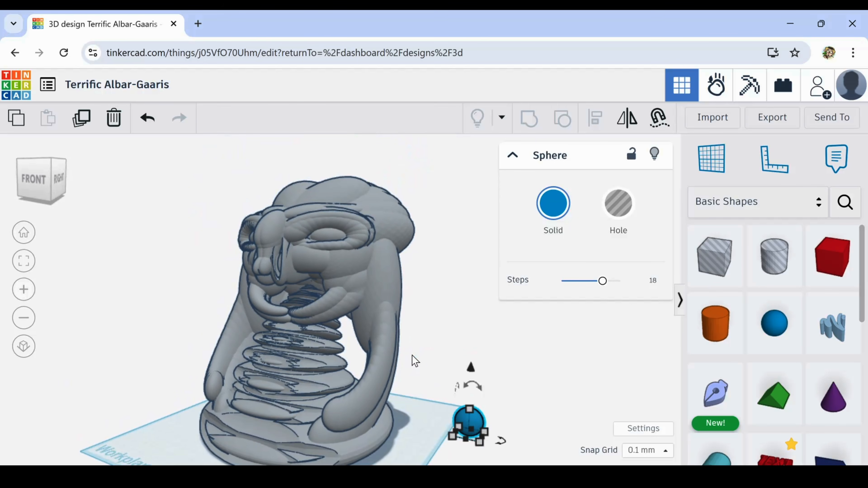
pyautogui.moveTo(413, 355); pyautogui.dragTo(435, 360, button='right')
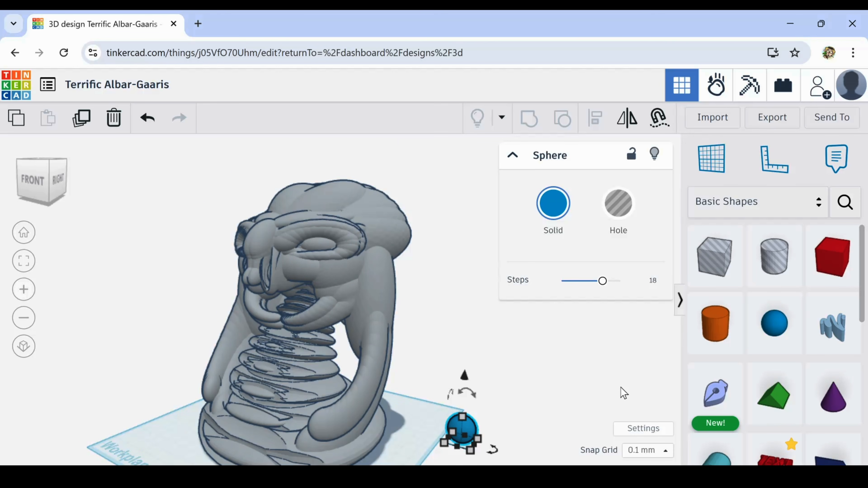
pyautogui.moveTo(185, 345); pyautogui.dragTo(214, 351, button='right')
pyautogui.moveTo(481, 424); pyautogui.dragTo(325, 373, button='right')
pyautogui.scroll(5, 329, 371)
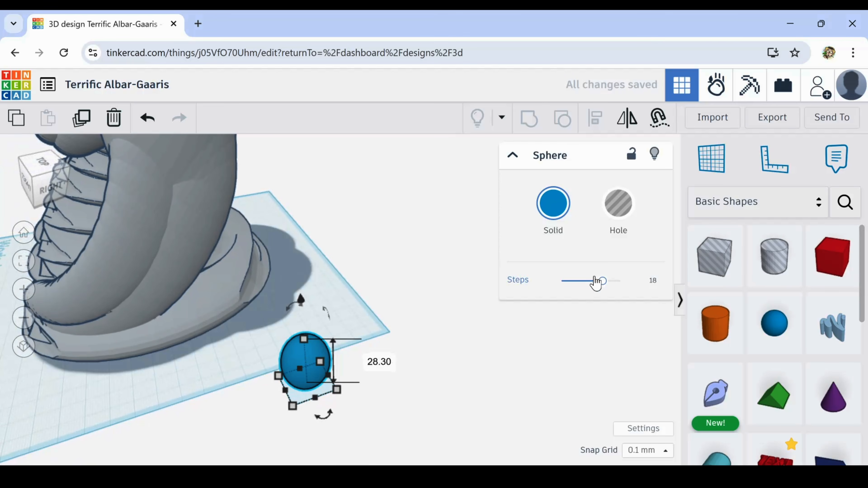
pyautogui.moveTo(453, 412); pyautogui.dragTo(417, 382, button='right')
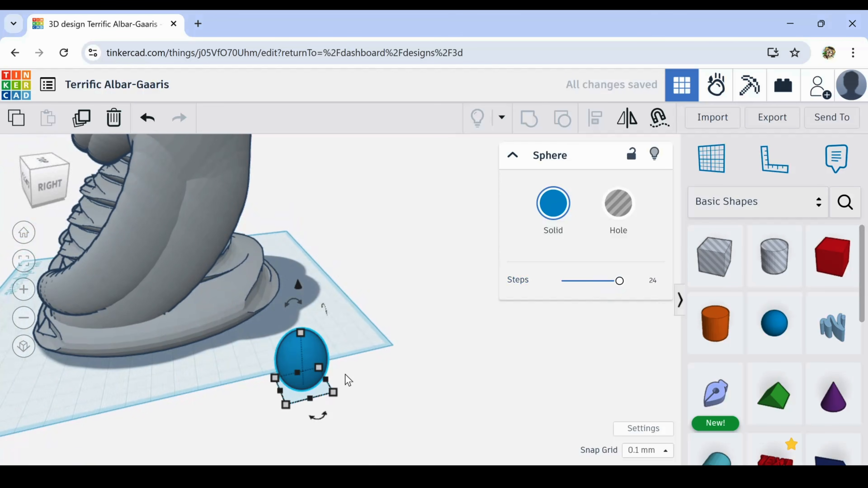
# Duplicate the blue sphere, raise the copy 4.5 mm and try tilting it -7 degrees
pyautogui.click(346, 375)
pyautogui.click(306, 367)
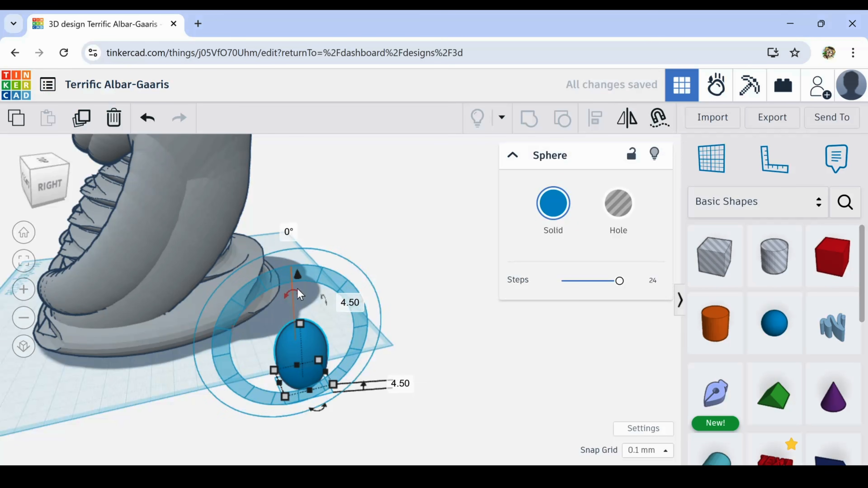
pyautogui.moveTo(308, 236); pyautogui.dragTo(307, 236)
pyautogui.scroll(3, 299, 326)
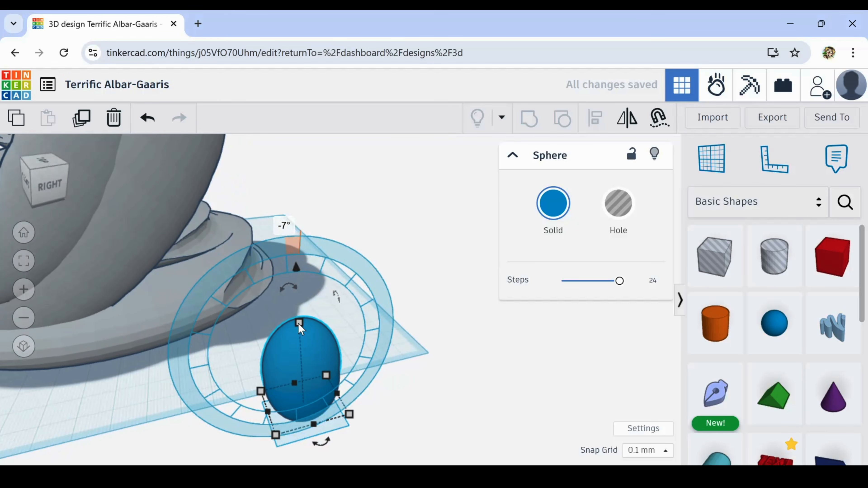
pyautogui.moveTo(299, 324); pyautogui.dragTo(301, 324)
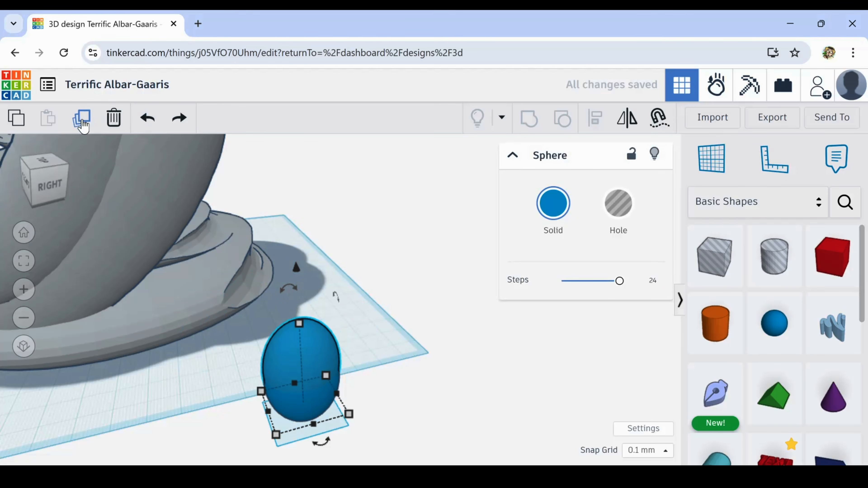
# Raise, tilt and shrink a further sphere copy, and repeat the duplicate to form a curved, tapering horn of 20 spheres
pyautogui.moveTo(302, 268); pyautogui.dragTo(305, 243)
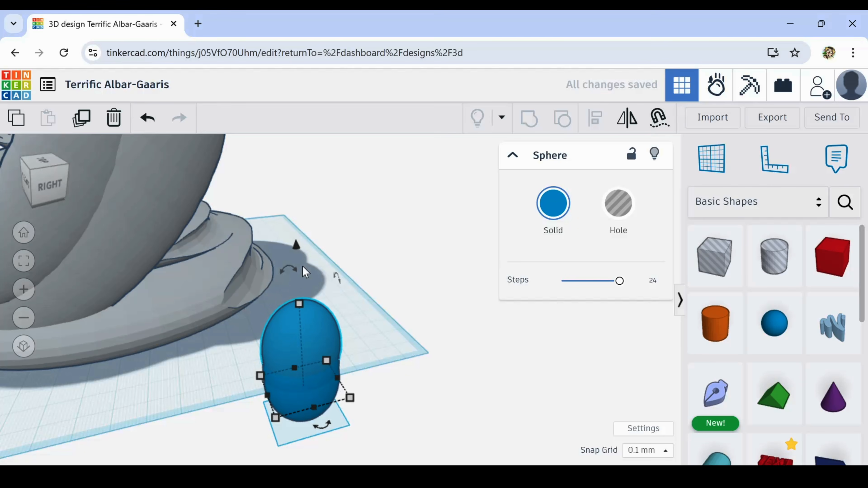
pyautogui.moveTo(294, 271); pyautogui.dragTo(316, 217)
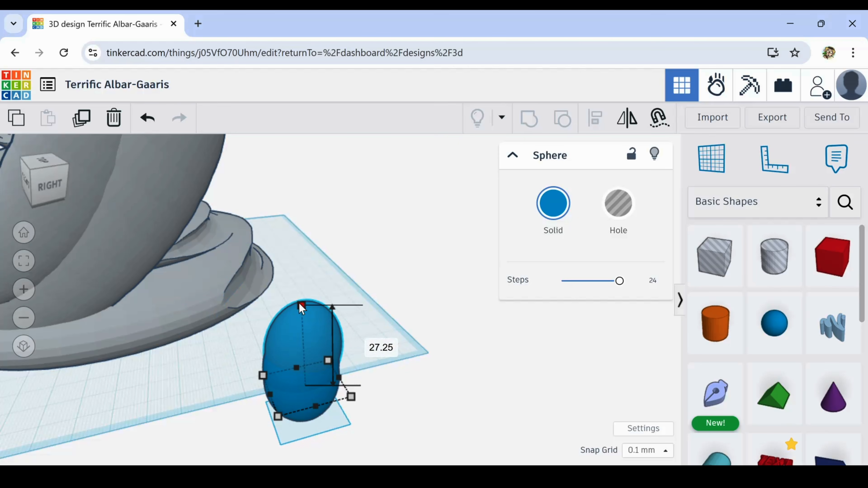
pyautogui.click(84, 117)
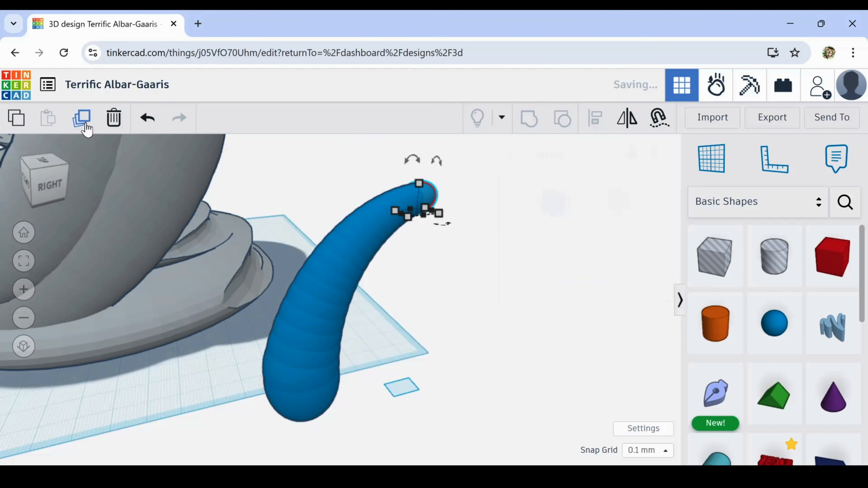
# Try grouping the 20 spheres of the blue horn and undo the grouping
pyautogui.moveTo(355, 364); pyautogui.dragTo(500, 368, button='right')
pyautogui.moveTo(503, 373)
pyautogui.mouseDown(button='middle')
pyautogui.moveTo(514, 407)
pyautogui.moveTo(449, 356)
pyautogui.mouseUp(button='middle')
pyautogui.moveTo(280, 170); pyautogui.dragTo(305, 184, button='right')
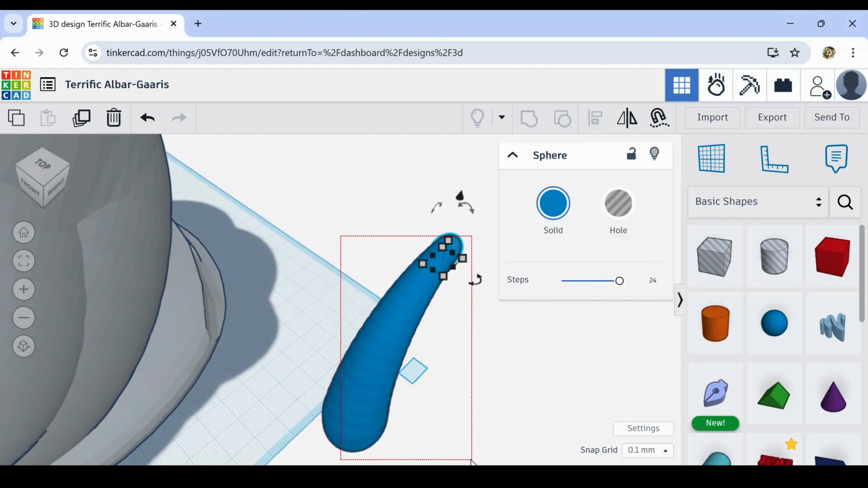
pyautogui.moveTo(471, 461); pyautogui.dragTo(471, 462)
pyautogui.moveTo(538, 405); pyautogui.dragTo(466, 397, button='right')
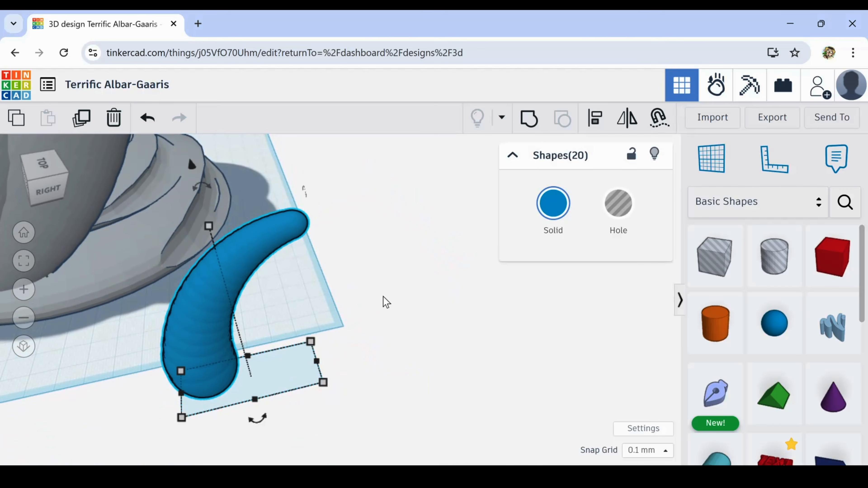
pyautogui.click(530, 120)
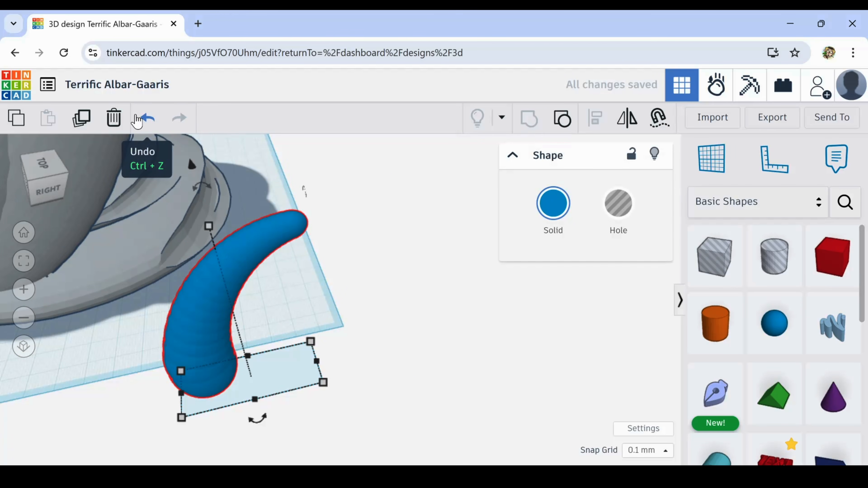
pyautogui.click(151, 124)
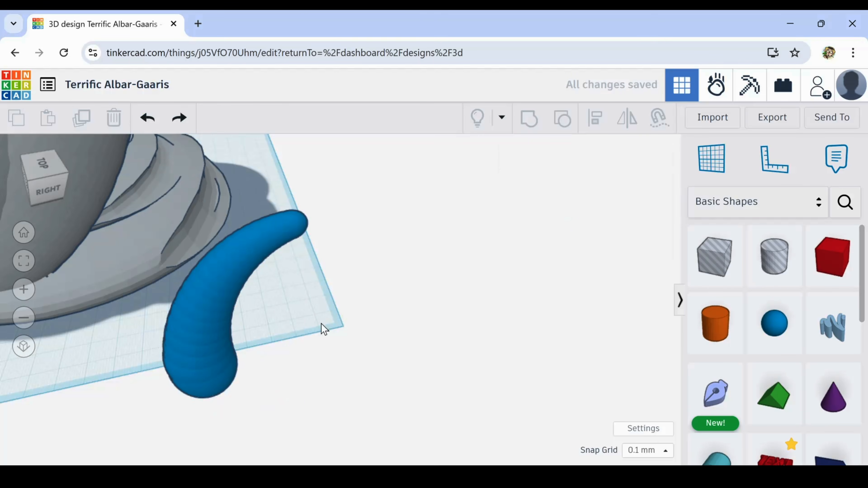
# Duplicate the 20-sphere horn alongside the original, reduce the copy to about 62 mm tall and tilt it against the first
pyautogui.moveTo(318, 343); pyautogui.dragTo(302, 337, button='right')
pyautogui.moveTo(277, 272); pyautogui.dragTo(454, 230, button='right')
pyautogui.moveTo(303, 380)
pyautogui.mouseDown()
pyautogui.moveTo(325, 386)
pyautogui.moveTo(317, 373)
pyautogui.mouseUp()
pyautogui.click(82, 119)
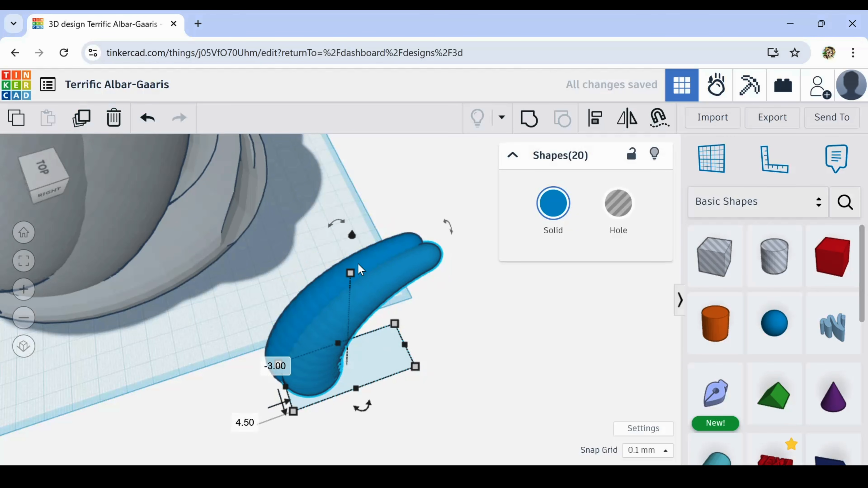
pyautogui.moveTo(351, 272); pyautogui.dragTo(350, 284)
pyautogui.moveTo(424, 332); pyautogui.dragTo(338, 296, button='right')
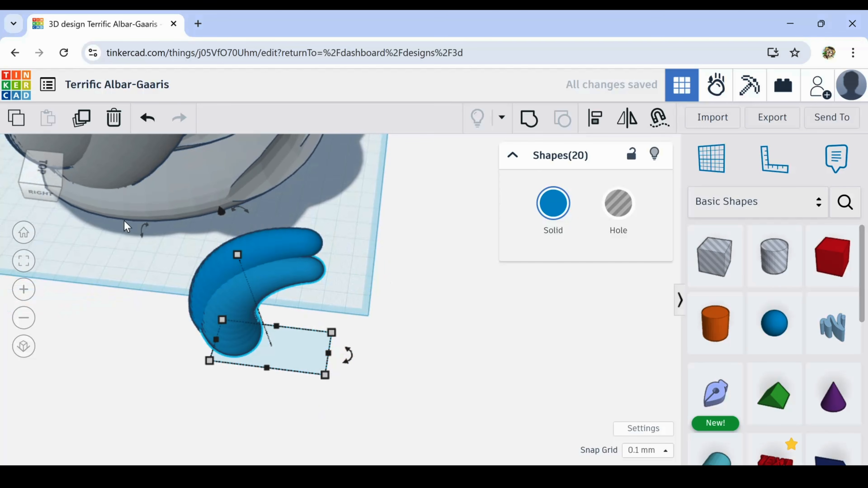
pyautogui.moveTo(141, 226); pyautogui.dragTo(122, 177)
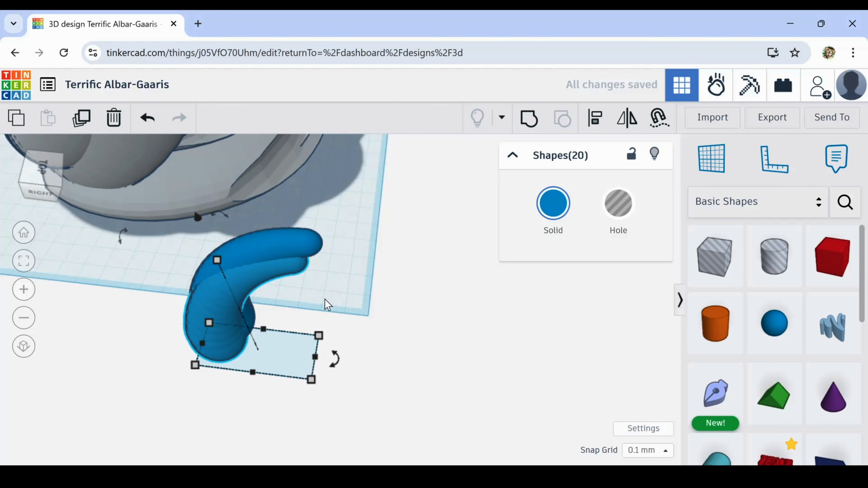
pyautogui.moveTo(326, 304); pyautogui.dragTo(489, 314, button='right')
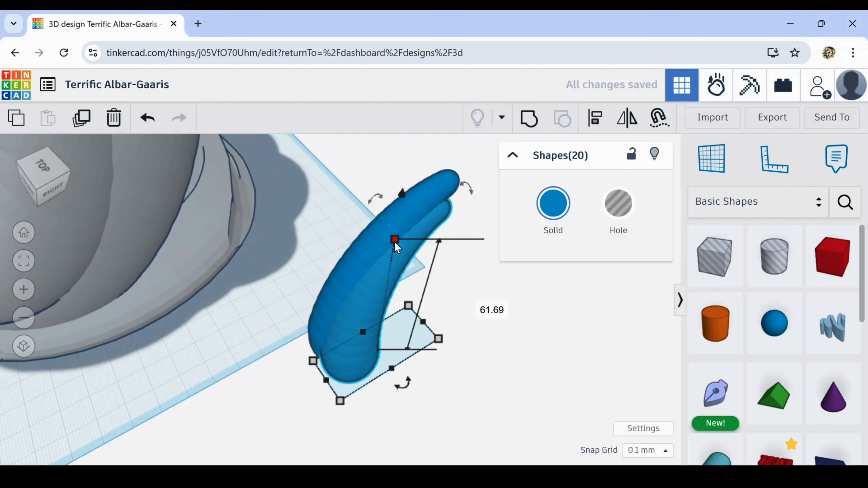
# Colour all 40 spheres of the double horn grey to match the figure
pyautogui.moveTo(418, 330); pyautogui.dragTo(504, 387)
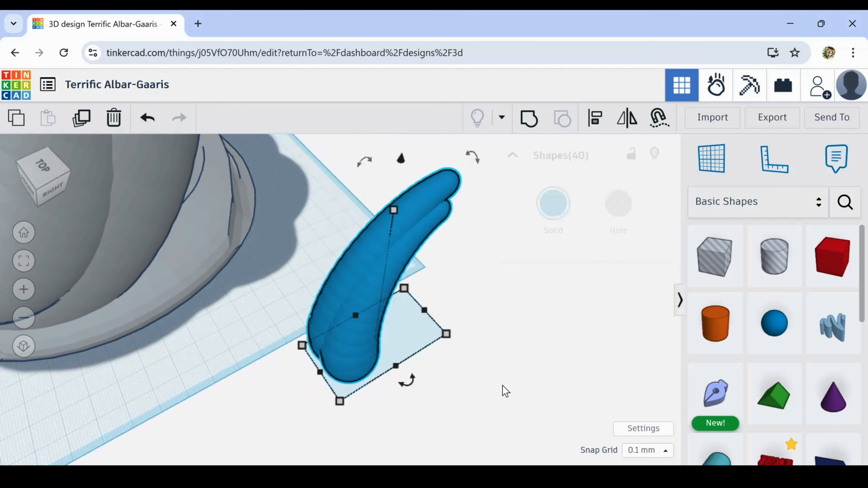
pyautogui.click(560, 211)
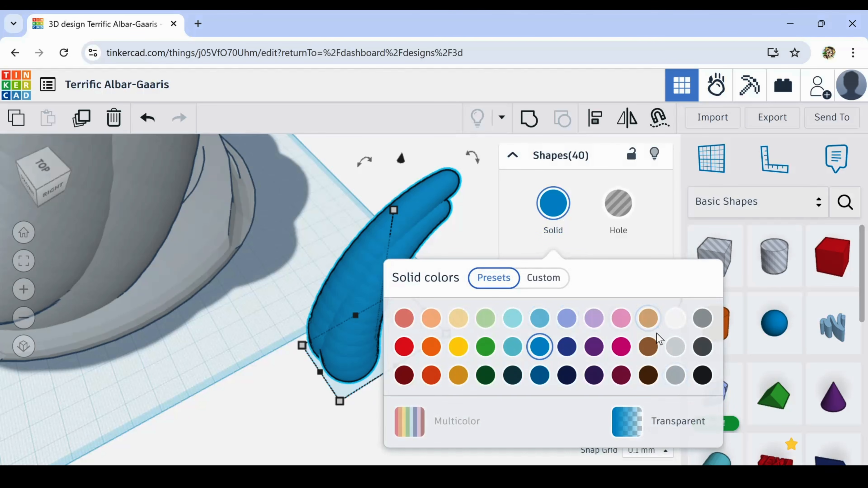
pyautogui.click(678, 382)
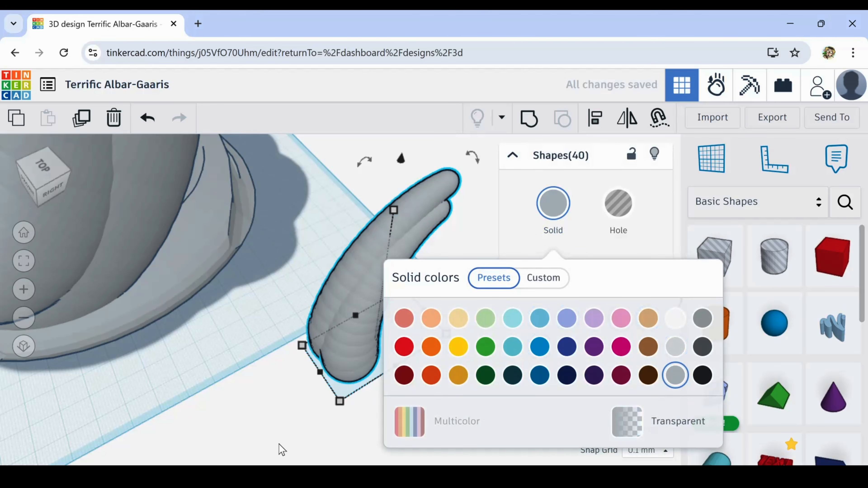
pyautogui.moveTo(292, 421); pyautogui.dragTo(256, 379, button='right')
pyautogui.click(360, 358)
pyautogui.moveTo(360, 357); pyautogui.dragTo(502, 324, button='right')
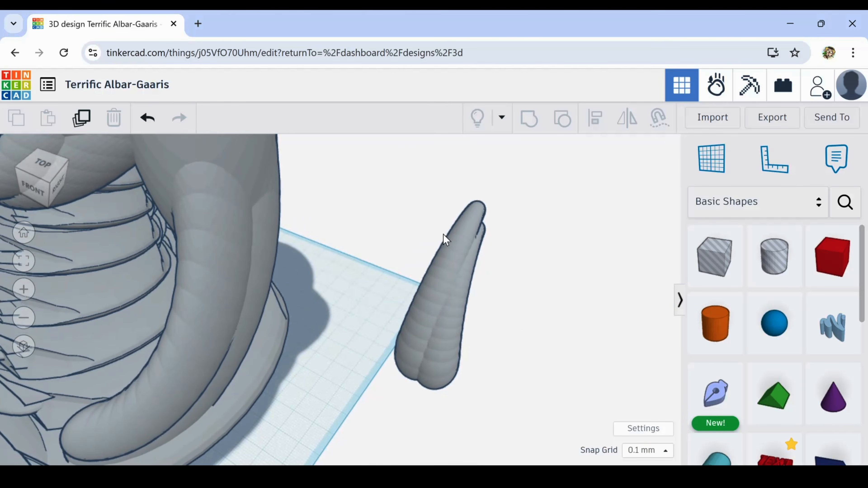
# Duplicate the grey 40-shape horn, move the copy toward the back of the figure and rotate it 157.5 degrees
pyautogui.scroll(-5, 383, 342)
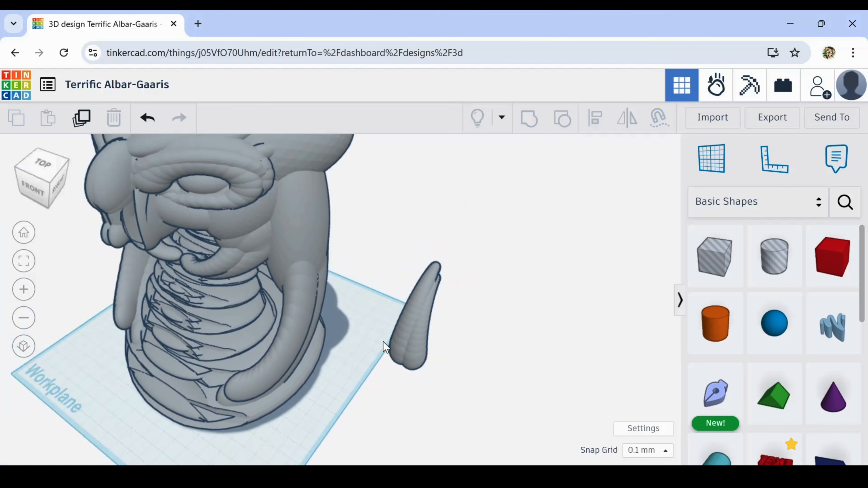
pyautogui.moveTo(384, 341); pyautogui.dragTo(367, 250, button='right')
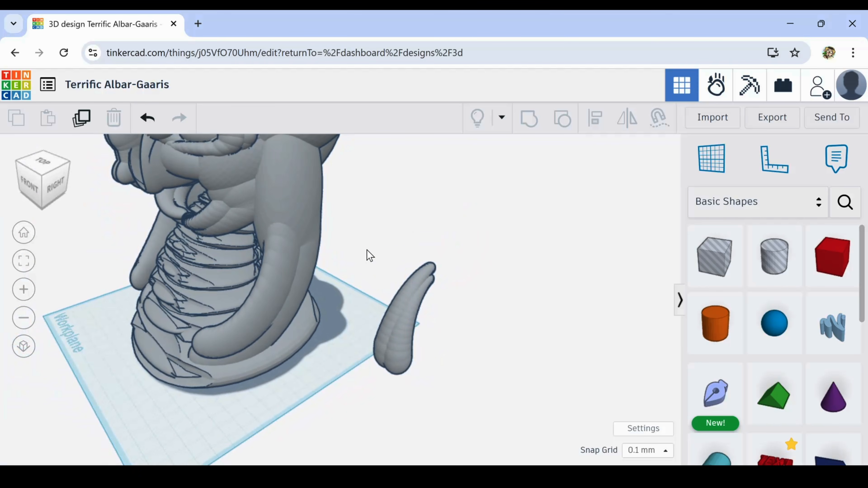
pyautogui.moveTo(479, 434); pyautogui.dragTo(480, 433)
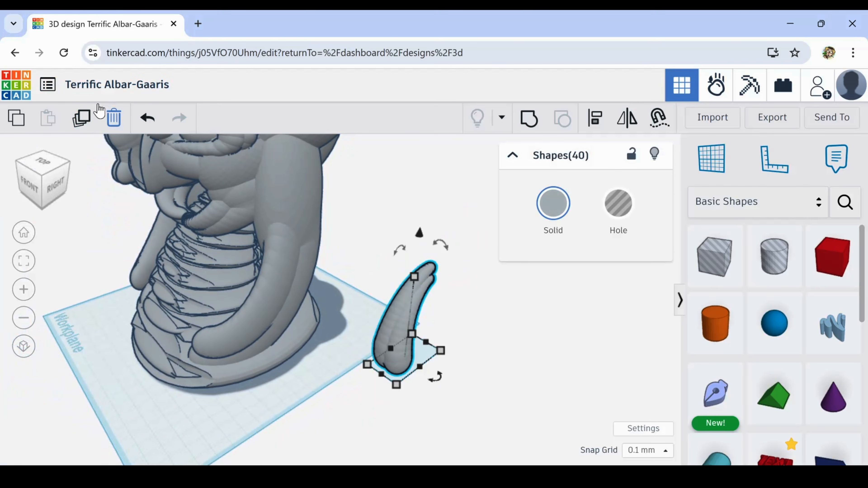
pyautogui.click(82, 118)
pyautogui.moveTo(390, 338); pyautogui.dragTo(364, 285)
pyautogui.moveTo(364, 286)
pyautogui.mouseDown(button='right')
pyautogui.moveTo(338, 314)
pyautogui.moveTo(226, 285)
pyautogui.moveTo(378, 282)
pyautogui.mouseUp(button='right')
pyautogui.moveTo(401, 226)
pyautogui.moveTo(401, 227); pyautogui.dragTo(408, 309)
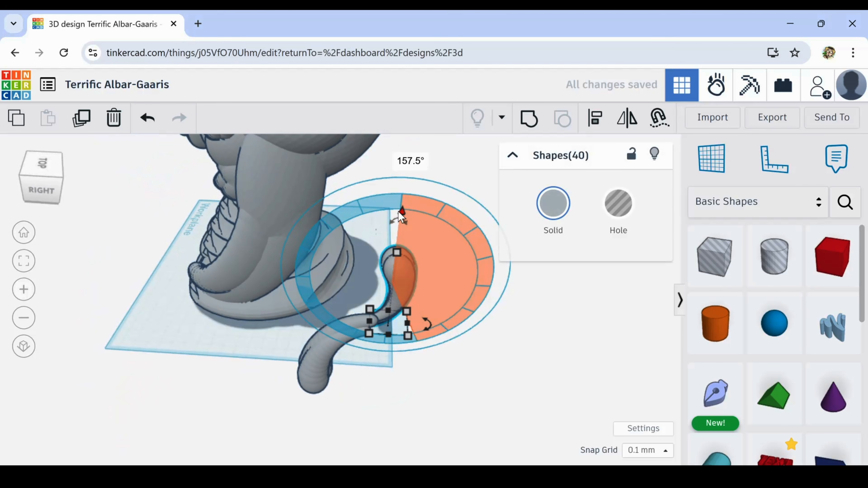
pyautogui.moveTo(436, 269); pyautogui.dragTo(393, 237, button='right')
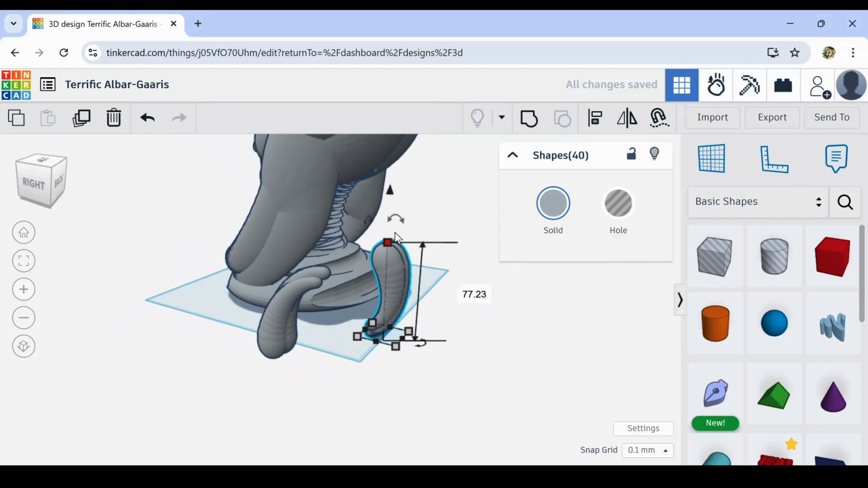
# Raise the inverted horn and position it under the back of the head, hanging down toward the base
pyautogui.moveTo(390, 196); pyautogui.dragTo(402, 132)
pyautogui.moveTo(403, 137); pyautogui.dragTo(398, 349, button='right')
pyautogui.moveTo(378, 345); pyautogui.dragTo(331, 409)
pyautogui.moveTo(367, 247); pyautogui.dragTo(384, 148)
pyautogui.moveTo(384, 147); pyautogui.dragTo(467, 351, button='right')
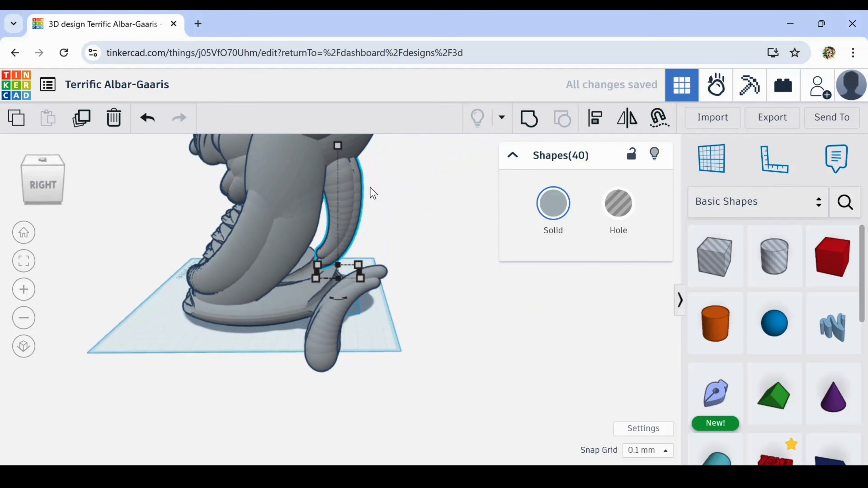
pyautogui.moveTo(370, 188); pyautogui.dragTo(355, 160, button='right')
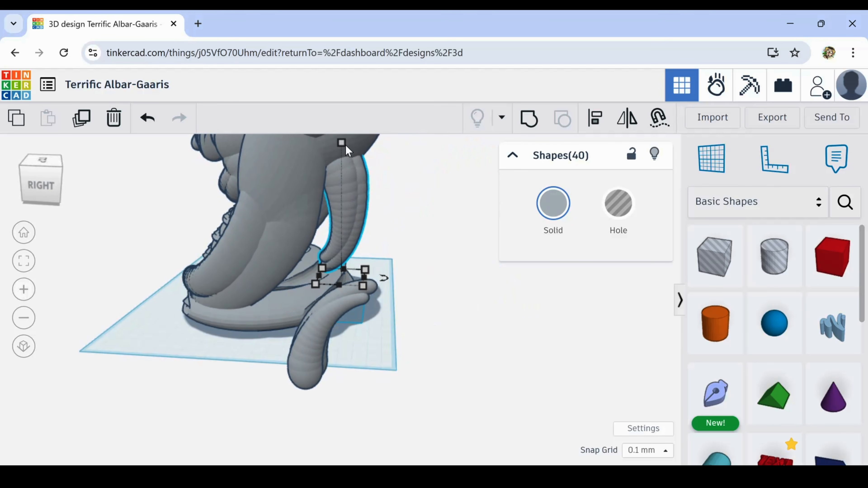
# Stretch the hanging horn slightly taller and lower it a little behind the neck
pyautogui.moveTo(345, 146); pyautogui.dragTo(349, 130)
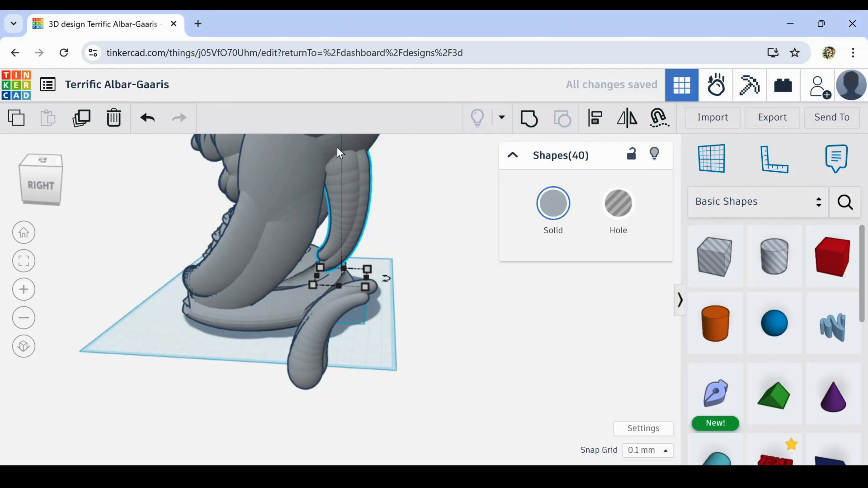
pyautogui.hotkey('ctrl', 'Down')
pyautogui.hotkey('ctrl', 'Down')
pyautogui.hotkey('ctrl', 'Down')
pyautogui.hotkey('ctrl', 'Down')
pyautogui.hotkey('ctrl', 'Down')
pyautogui.hotkey('ctrl', 'Down')
pyautogui.hotkey('ctrl', 'Down')
pyautogui.hotkey('ctrl', 'Down')
pyautogui.hotkey('ctrl', 'Down')
pyautogui.hotkey('ctrl', 'Down')
pyautogui.hotkey('ctrl', 'Down')
pyautogui.hotkey('ctrl', 'Down')
pyautogui.hotkey('ctrl', 'Down')
pyautogui.hotkey('ctrl', 'Down')
pyautogui.hotkey('ctrl', 'Down')
pyautogui.hotkey('ctrl', 'Down')
pyautogui.hotkey('ctrl', 'Down')
pyautogui.hotkey('ctrl', 'Down')
pyautogui.hotkey('ctrl', 'Down')
pyautogui.hotkey('ctrl', 'Down')
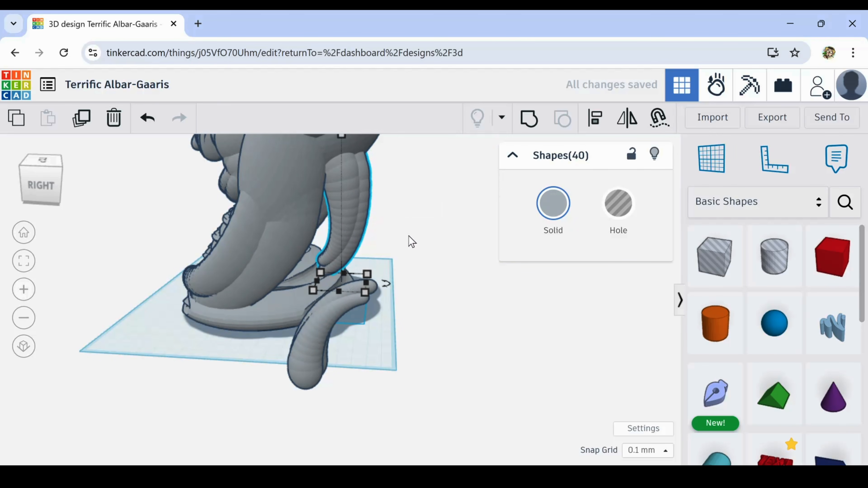
pyautogui.moveTo(429, 225); pyautogui.dragTo(262, 346, button='right')
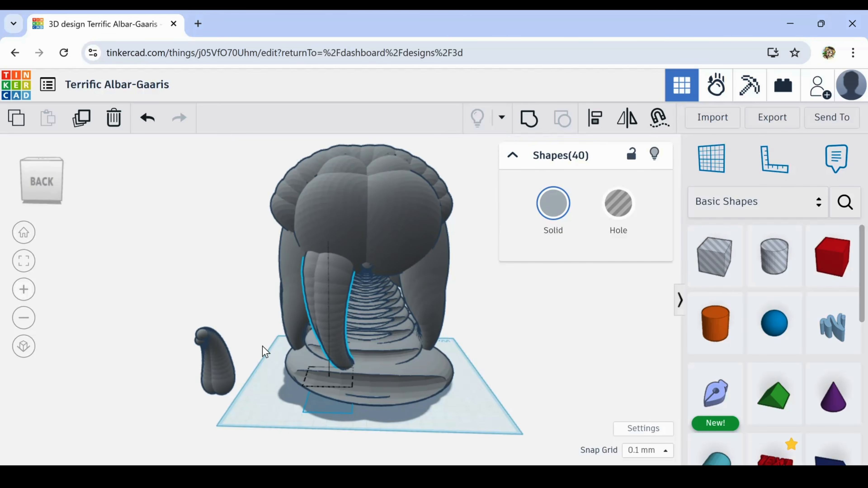
# Try duplicating the hanging horn for the other side of the back and delete the misplaced copy
pyautogui.click(81, 118)
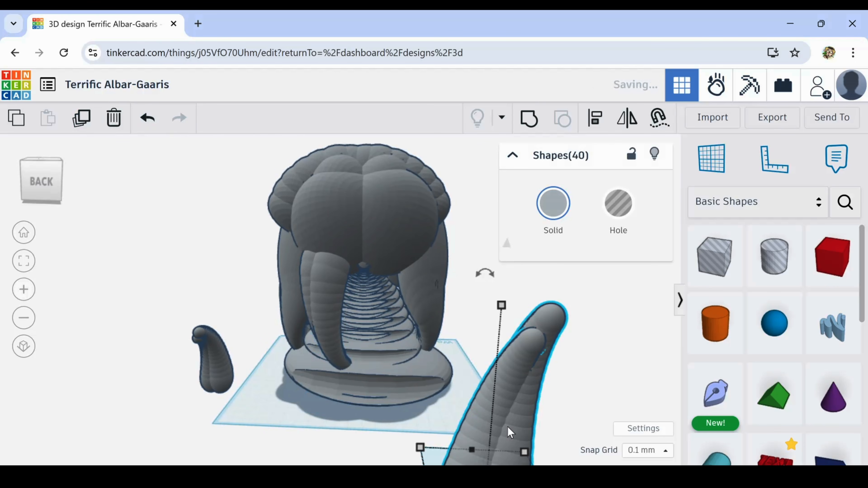
pyautogui.moveTo(510, 433); pyautogui.dragTo(531, 354)
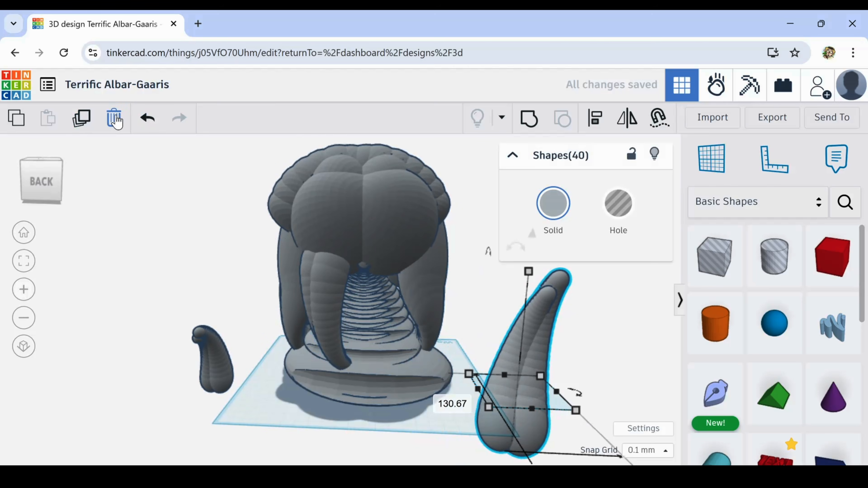
pyautogui.click(113, 118)
pyautogui.moveTo(196, 287); pyautogui.dragTo(235, 277, button='right')
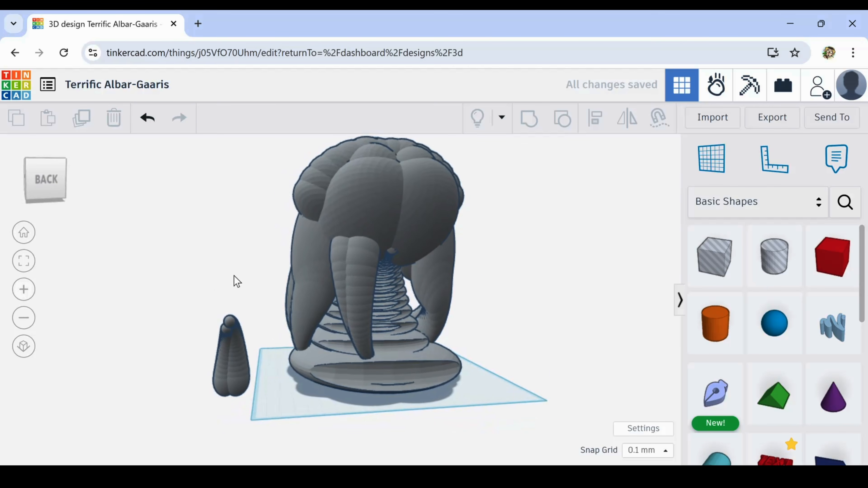
# Select all 40 shapes that make up the horn hanging behind the neck, including the missed ones at its lower tip
pyautogui.moveTo(317, 300); pyautogui.dragTo(471, 200, button='right')
pyautogui.scroll(5, 400, 310)
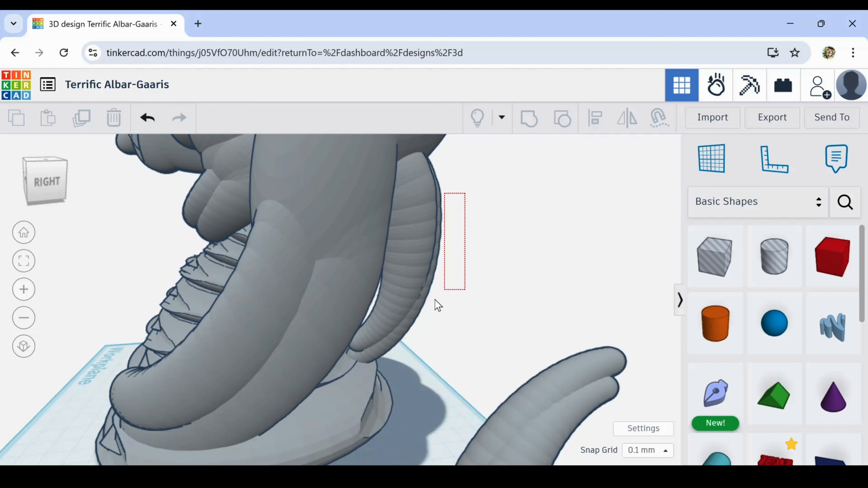
pyautogui.moveTo(437, 305); pyautogui.dragTo(410, 322)
pyautogui.scroll(5, 412, 331)
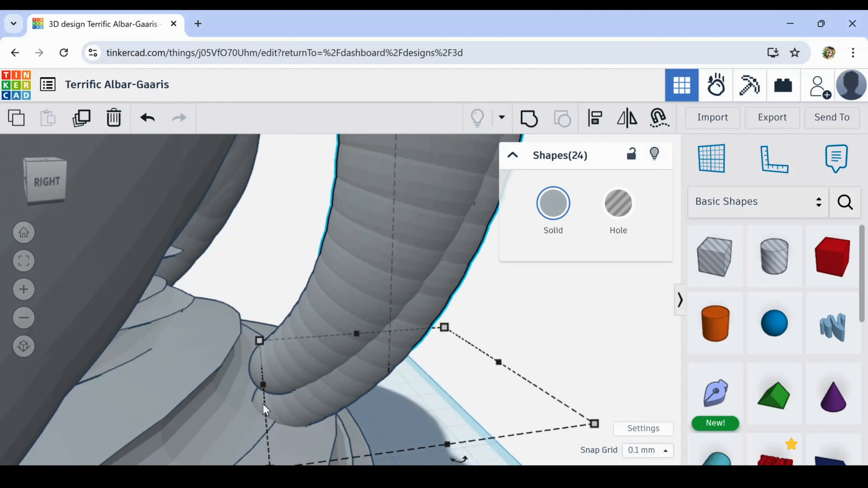
pyautogui.keyDown('shift'); pyautogui.click(264, 406); pyautogui.keyUp('shift')
pyautogui.keyDown('shift'); pyautogui.click(285, 405); pyautogui.keyUp('shift')
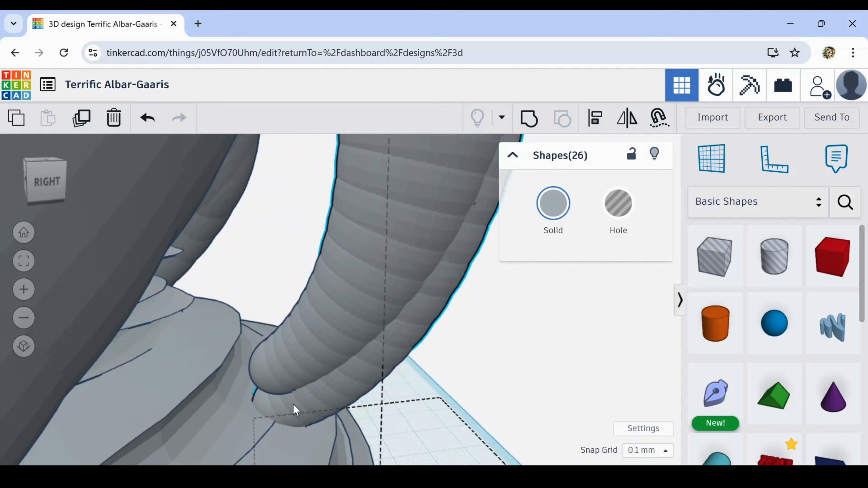
pyautogui.keyDown('shift'); pyautogui.click(294, 405); pyautogui.keyUp('shift')
pyautogui.keyDown('shift'); pyautogui.click(335, 410); pyautogui.keyUp('shift')
pyautogui.keyDown('shift'); pyautogui.click(350, 398); pyautogui.keyUp('shift')
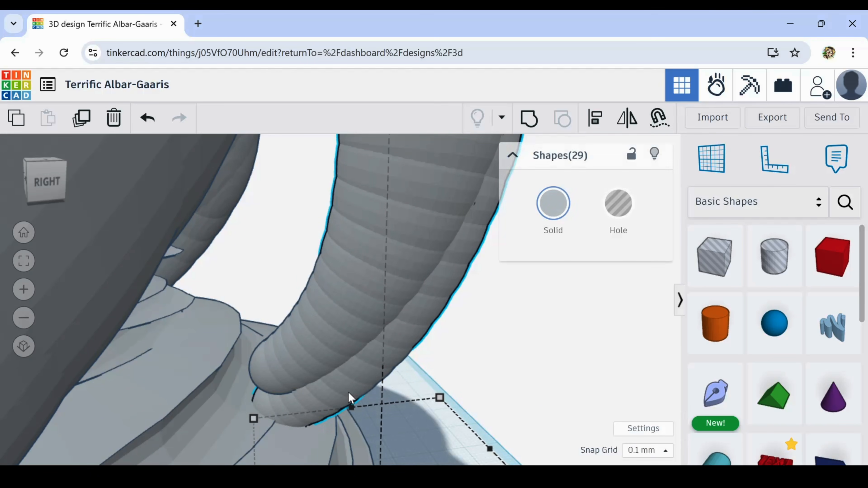
pyautogui.keyDown('shift'); pyautogui.click(358, 380); pyautogui.keyUp('shift')
pyautogui.keyDown('shift'); pyautogui.click(386, 374); pyautogui.keyUp('shift')
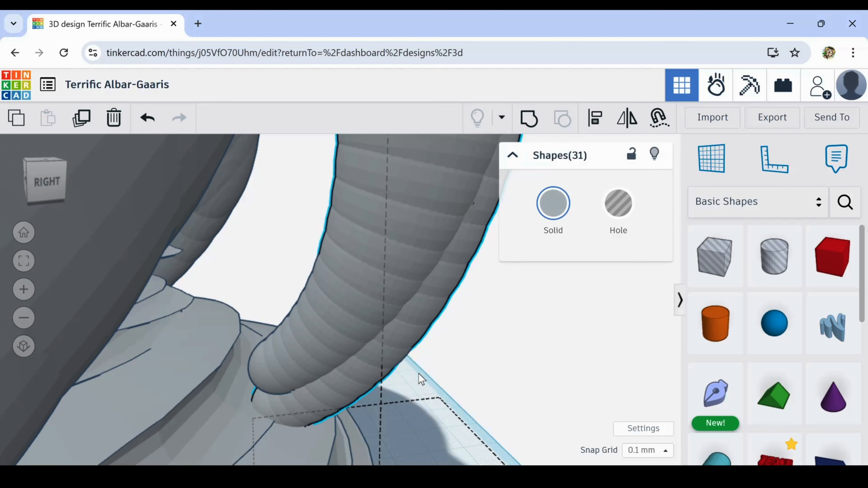
pyautogui.moveTo(418, 373); pyautogui.dragTo(393, 370, button='right')
pyautogui.keyDown('shift'); pyautogui.click(374, 357); pyautogui.keyUp('shift')
pyautogui.keyDown('shift'); pyautogui.click(342, 354); pyautogui.keyUp('shift')
pyautogui.keyDown('shift'); pyautogui.click(315, 347); pyautogui.keyUp('shift')
pyautogui.keyDown('shift'); pyautogui.click(291, 339); pyautogui.keyUp('shift')
pyautogui.keyDown('shift'); pyautogui.click(277, 345); pyautogui.keyUp('shift')
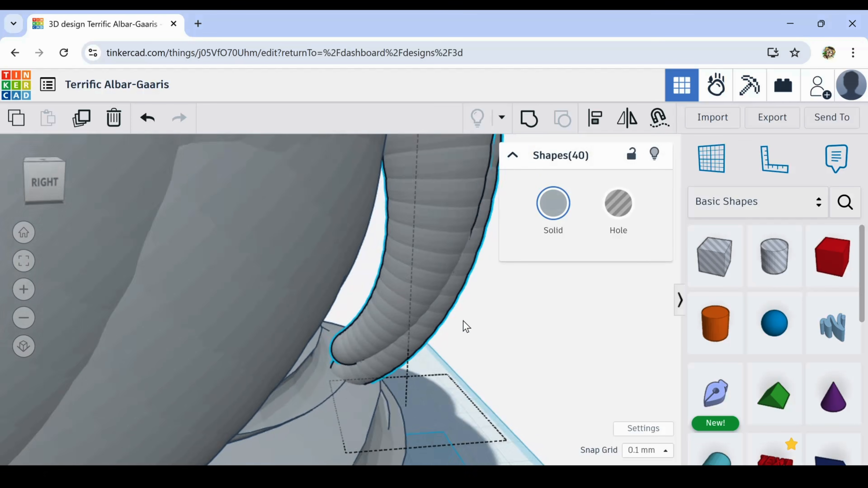
# Duplicate the selected hanging horn and place the copy, mirrored left to right, on the opposite side under the back of the head
pyautogui.moveTo(466, 327); pyautogui.dragTo(404, 368, button='right')
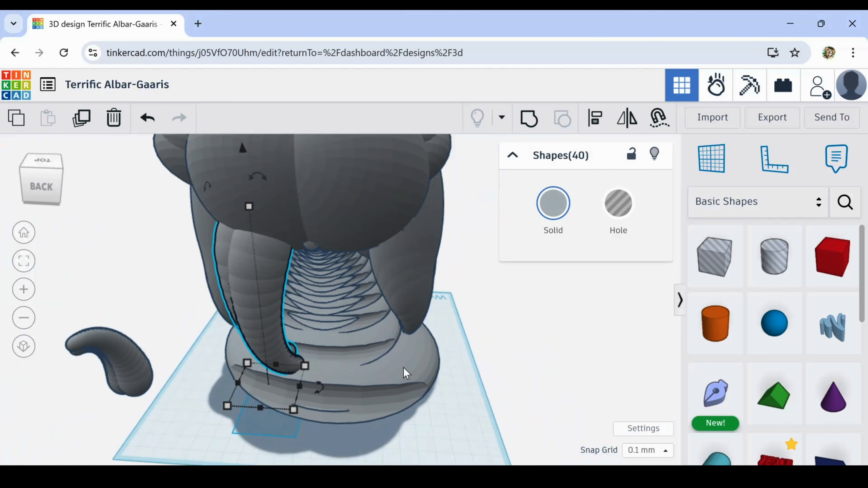
pyautogui.scroll(-4, 448, 377)
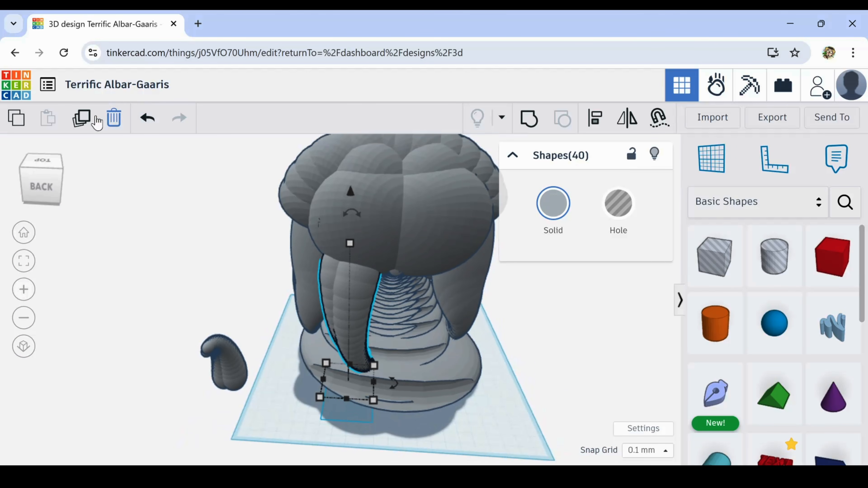
pyautogui.click(84, 122)
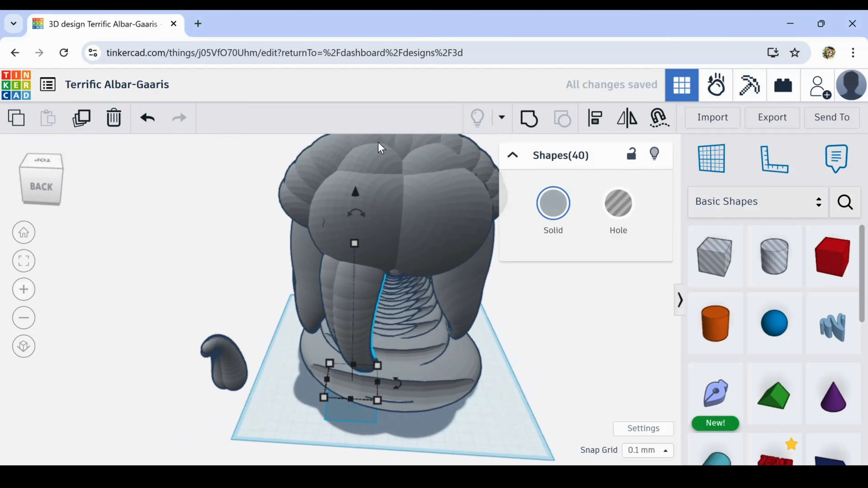
pyautogui.hotkey('shift', 'Right')
pyautogui.hotkey('shift', 'Right')
pyautogui.hotkey('shift', 'Right')
pyautogui.hotkey('shift', 'Right')
pyautogui.hotkey('shift', 'Right')
pyautogui.hotkey('shift', 'Right')
pyautogui.hotkey('shift', 'Right')
pyautogui.hotkey('shift', 'Right')
pyautogui.hotkey('shift', 'Right')
pyautogui.hotkey('shift', 'Right')
pyautogui.hotkey('shift', 'Right')
pyautogui.hotkey('shift', 'Right')
pyautogui.hotkey('shift', 'Right')
pyautogui.hotkey('shift', 'Right')
pyautogui.hotkey('shift', 'Right')
pyautogui.hotkey('shift', 'Right')
pyautogui.hotkey('shift', 'Right')
pyautogui.hotkey('shift', 'Right')
pyautogui.hotkey('shift', 'Right')
pyautogui.hotkey('shift', 'Right')
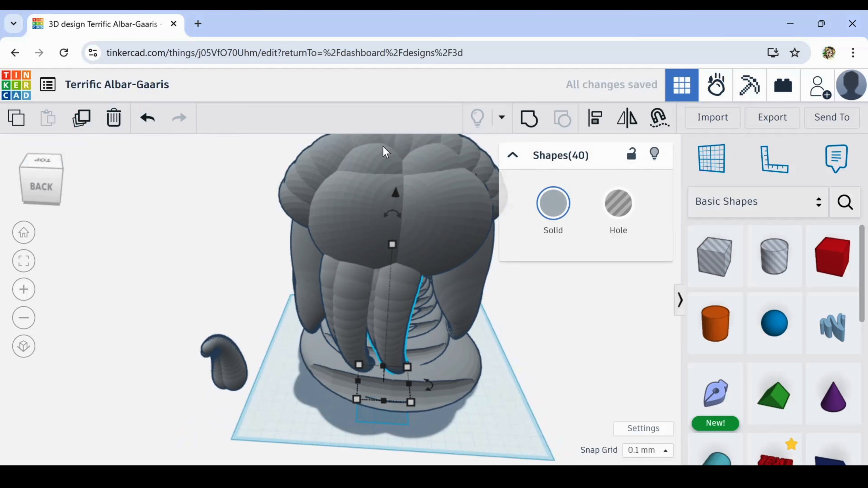
pyautogui.click(628, 120)
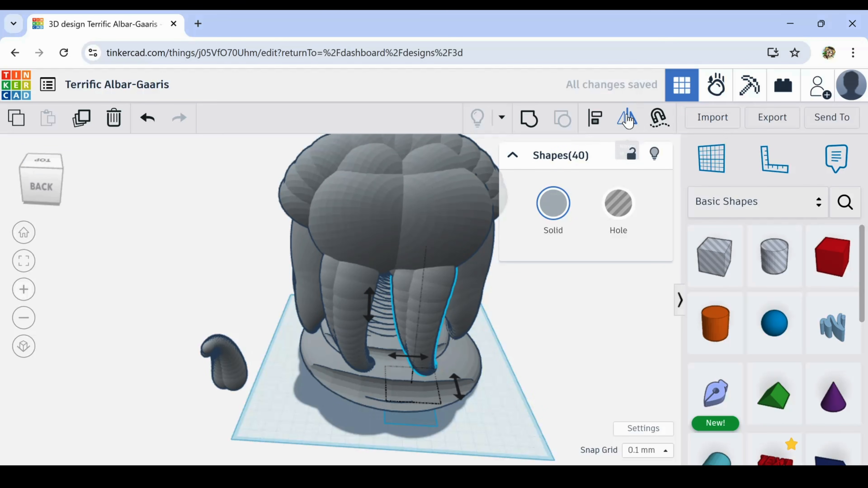
pyautogui.click(393, 354)
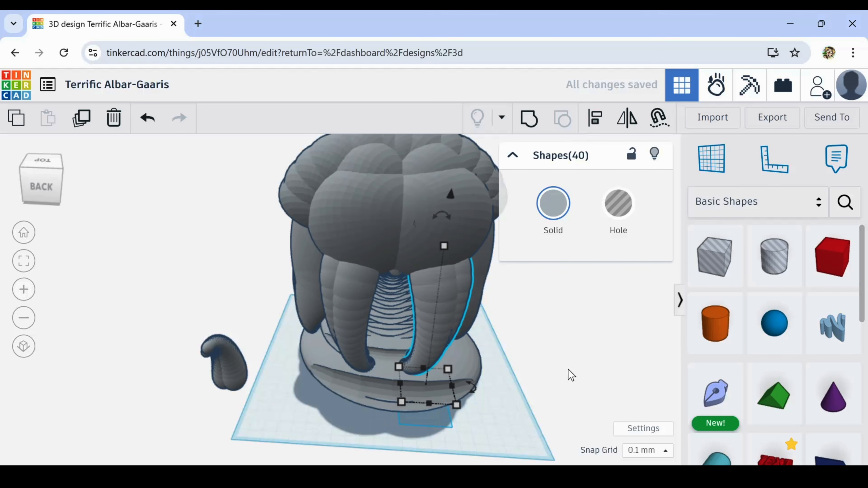
# Undo the accidental resize of the spare horn beside the bust and move that horn farther away from the figure
pyautogui.moveTo(568, 369); pyautogui.dragTo(202, 309, button='right')
pyautogui.click(588, 359)
pyautogui.click(376, 303)
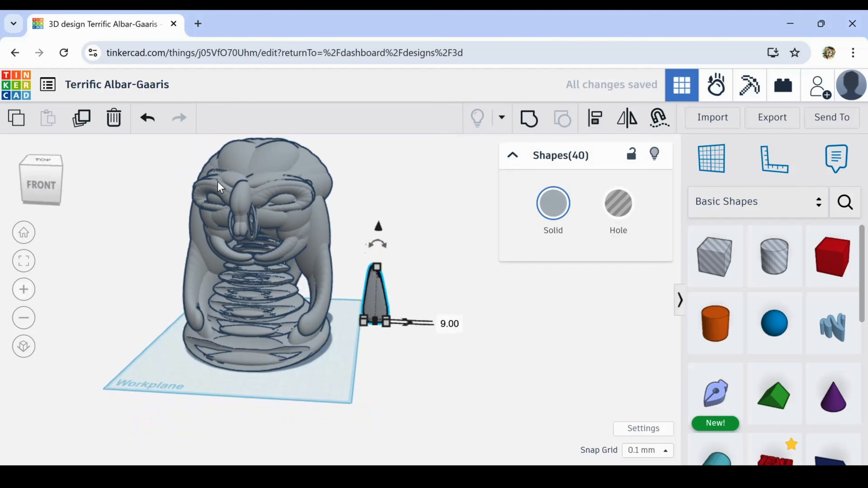
pyautogui.click(147, 127)
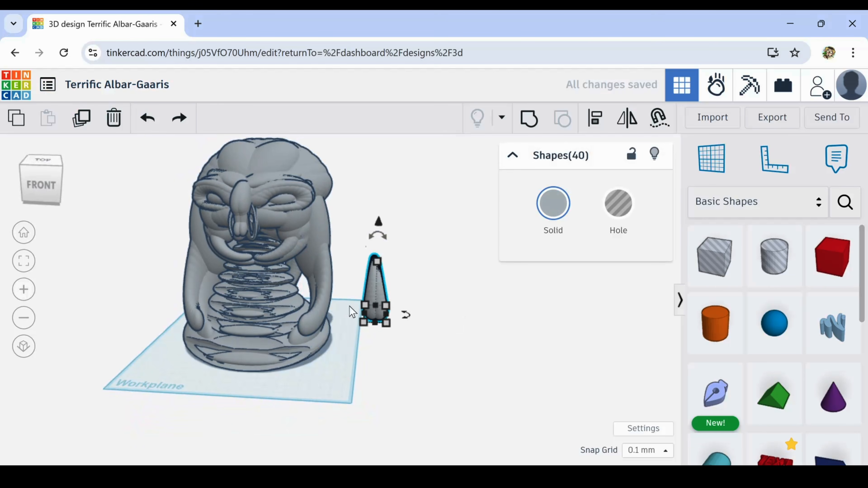
pyautogui.click(393, 284)
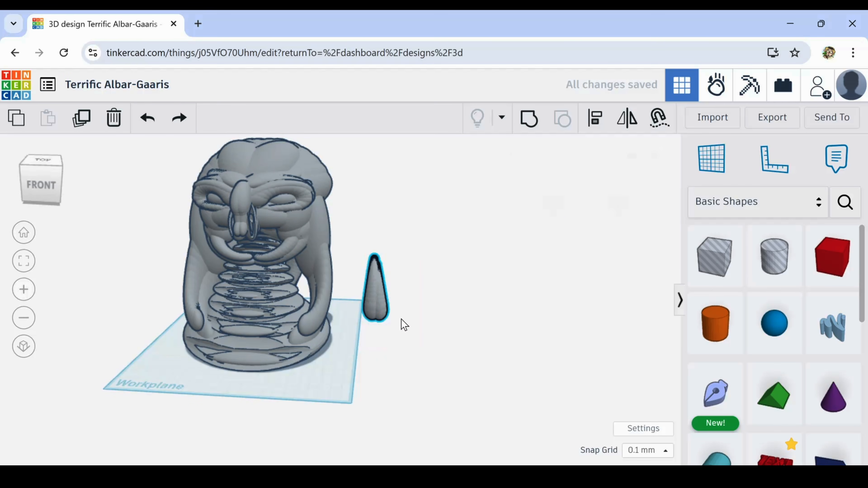
pyautogui.moveTo(382, 295); pyautogui.dragTo(461, 334)
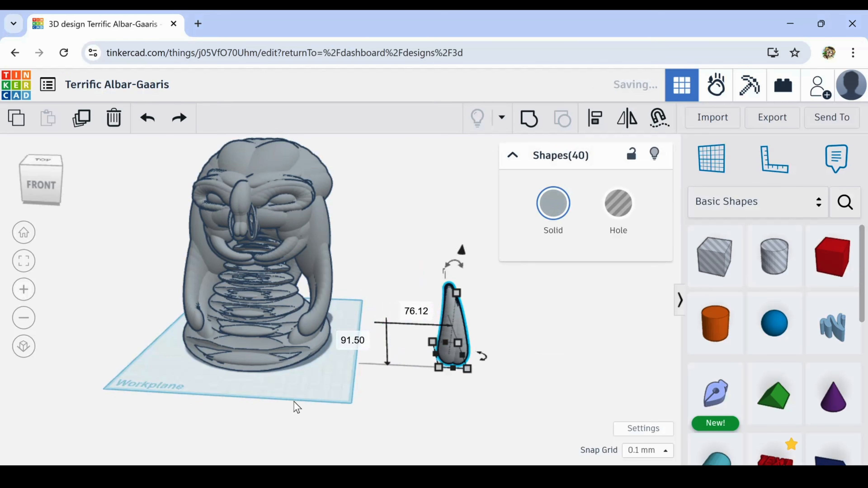
pyautogui.click(296, 407)
pyautogui.moveTo(327, 375); pyautogui.dragTo(372, 418, button='middle')
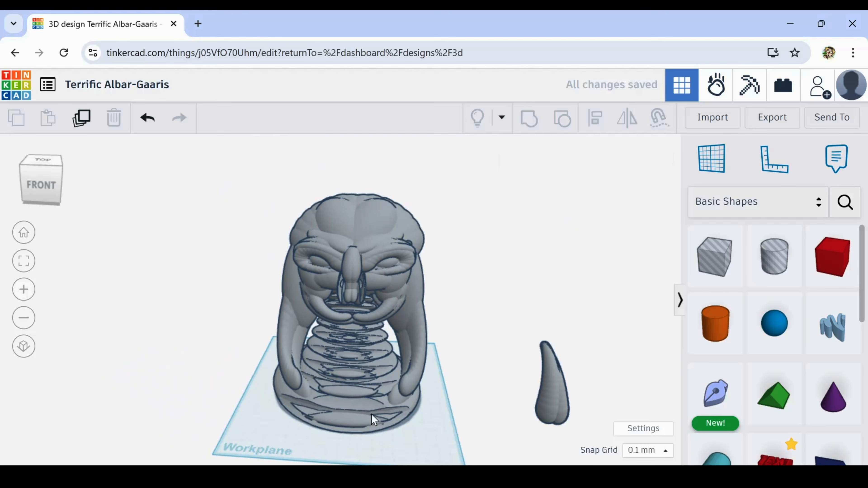
# Delete the spare 40-shape horn standing beside the bust after checking the figure from all sides
pyautogui.moveTo(249, 399); pyautogui.dragTo(548, 394, button='right')
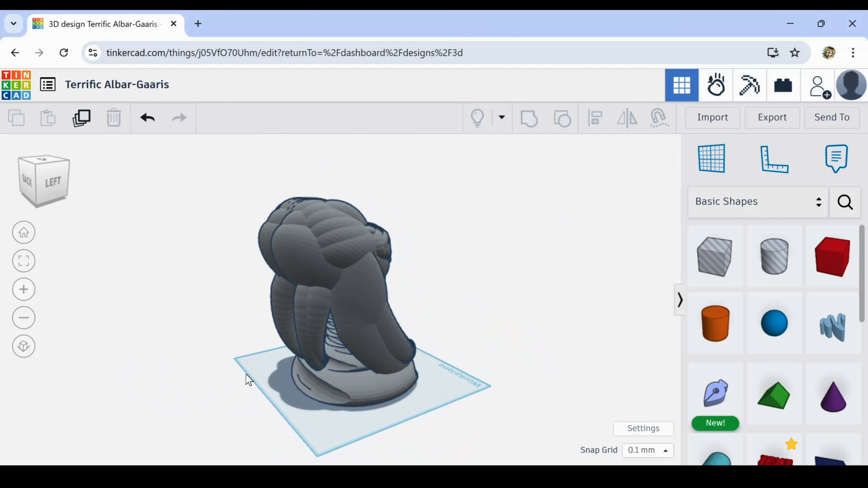
pyautogui.moveTo(245, 373); pyautogui.dragTo(443, 382, button='right')
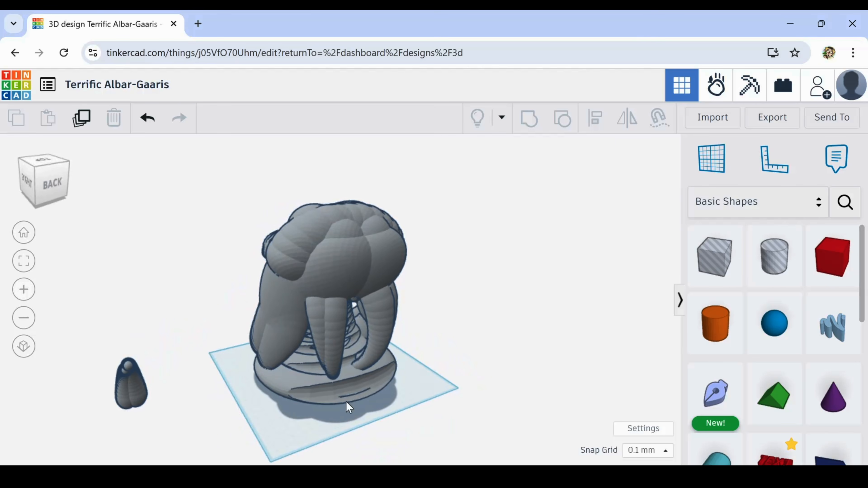
pyautogui.moveTo(153, 390); pyautogui.dragTo(363, 415, button='right')
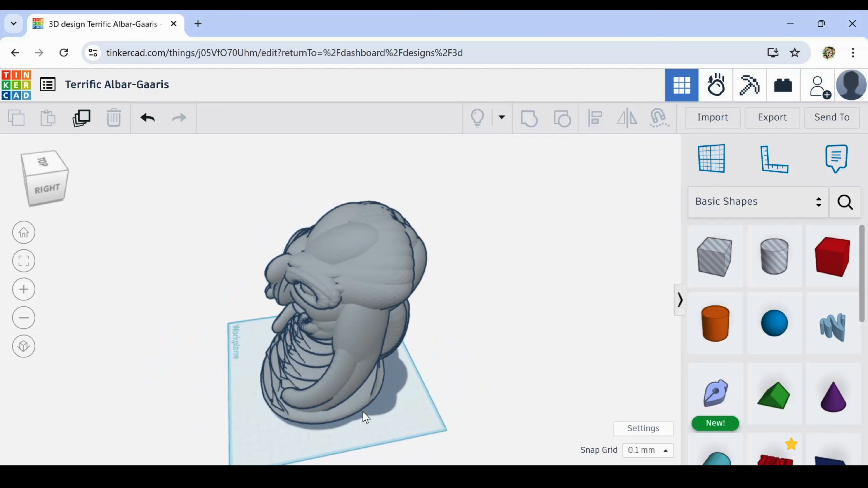
pyautogui.moveTo(246, 441); pyautogui.dragTo(388, 397, button='right')
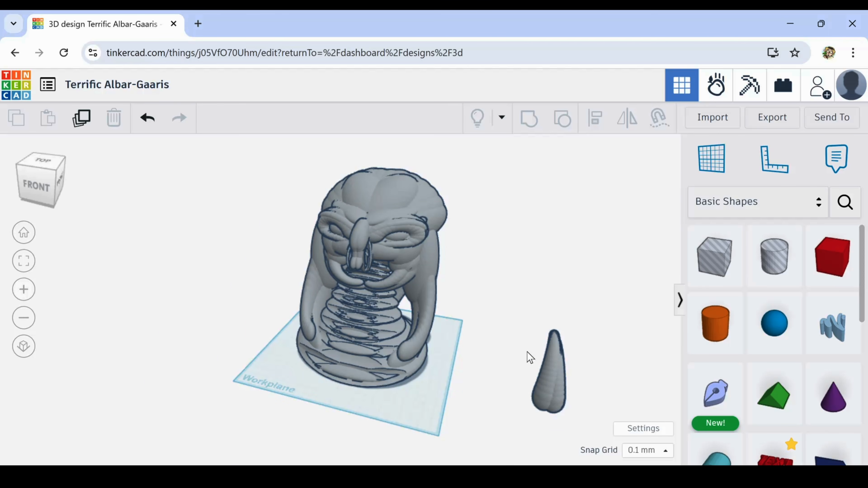
pyautogui.moveTo(343, 395); pyautogui.dragTo(278, 396, button='right')
pyautogui.moveTo(472, 355); pyautogui.dragTo(296, 331, button='right')
pyautogui.moveTo(447, 339); pyautogui.dragTo(534, 352, button='right')
pyautogui.moveTo(517, 325); pyautogui.dragTo(584, 427)
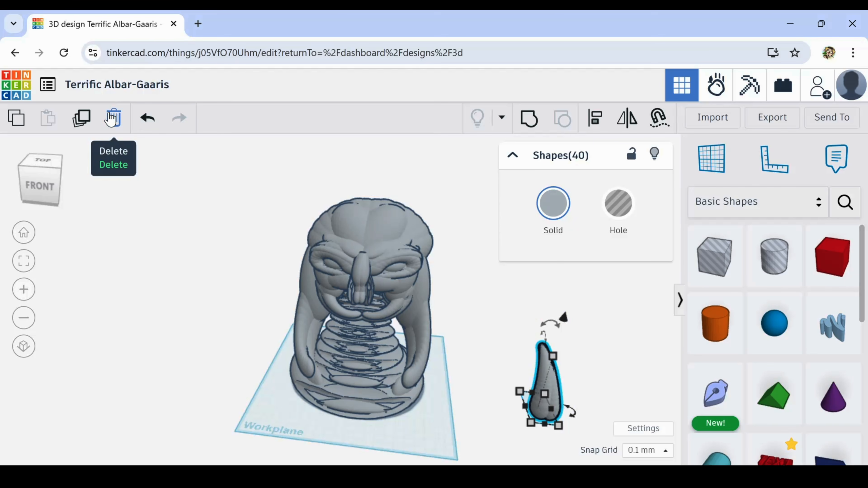
pyautogui.click(118, 119)
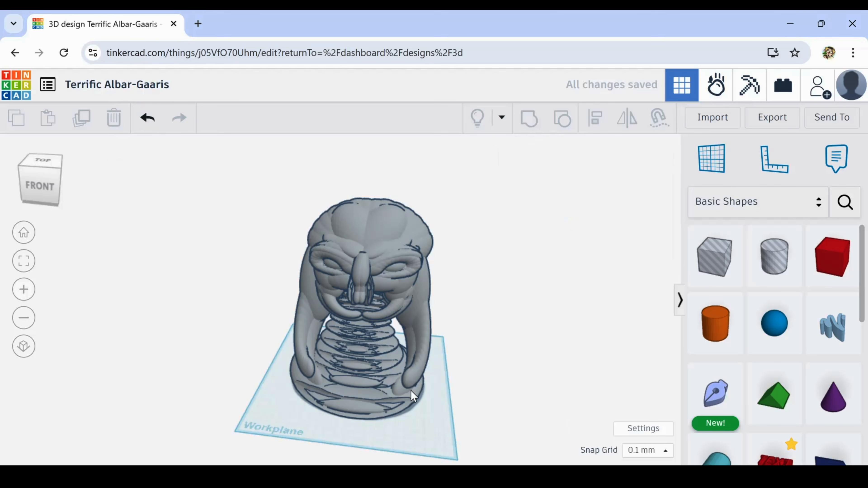
# Examine the finished bust's face, mouth, neck and arms from both sides and from the front
pyautogui.moveTo(411, 391); pyautogui.dragTo(475, 337, button='right')
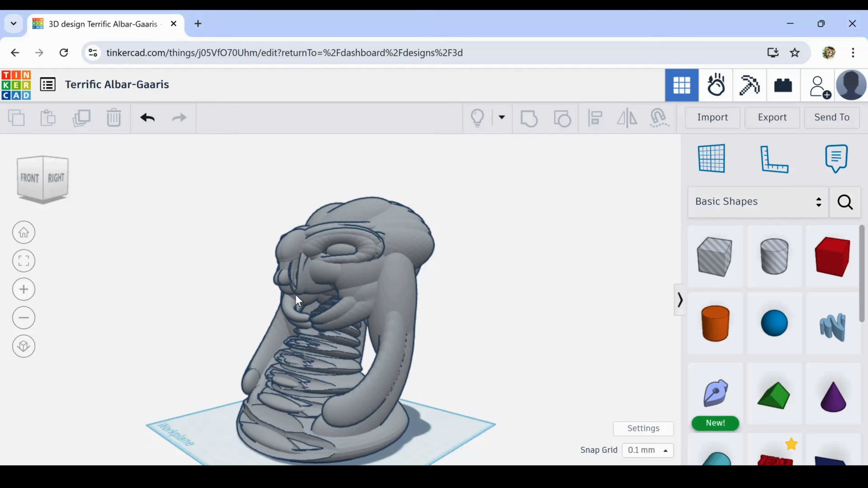
pyautogui.scroll(6, 296, 301)
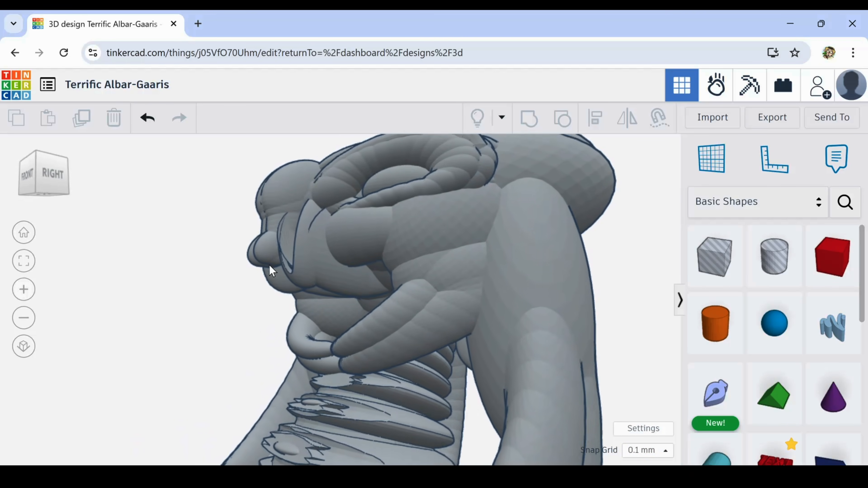
pyautogui.moveTo(272, 270); pyautogui.dragTo(410, 289, button='right')
pyautogui.scroll(-3, 340, 293)
pyautogui.moveTo(335, 294); pyautogui.dragTo(454, 320, button='right')
pyautogui.scroll(-4, 333, 331)
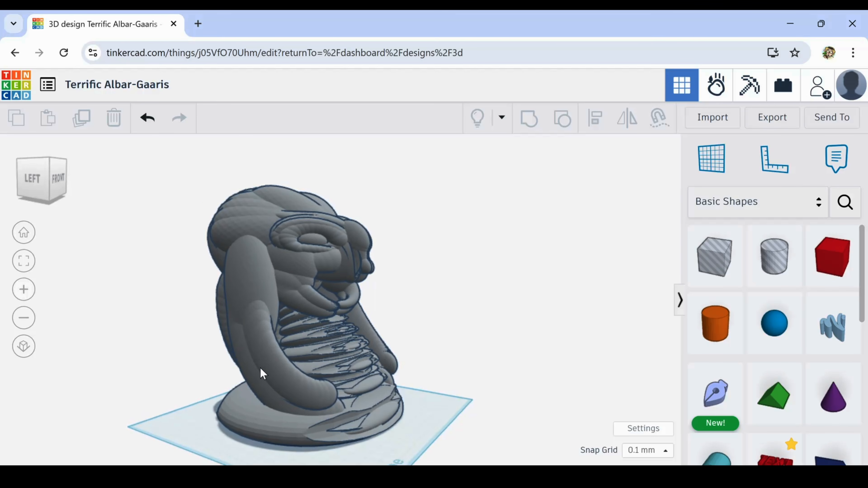
pyautogui.moveTo(260, 368); pyautogui.dragTo(126, 383, button='right')
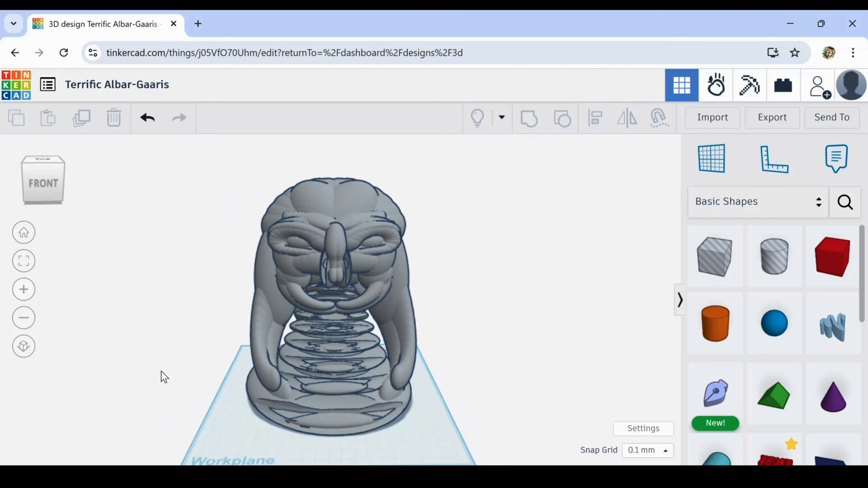